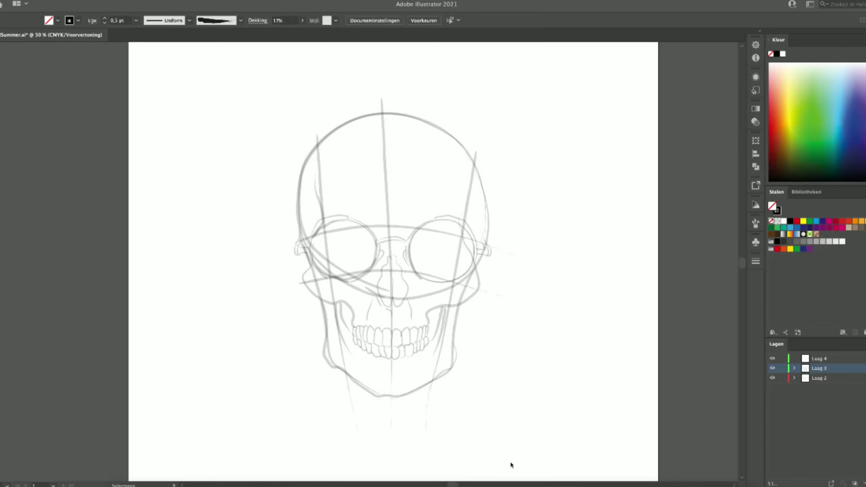
On Laag 4, ink the cranium and cheekbone outlines with the Paintbrush at 100% opacity
{"action": "left_click", "coordinate": [818, 358]}
{"action": "key", "text": "b"}
{"action": "left_click", "coordinate": [302, 21]}
{"action": "left_click_drag", "start_coordinate": [313, 266], "coordinate": [305, 162]}
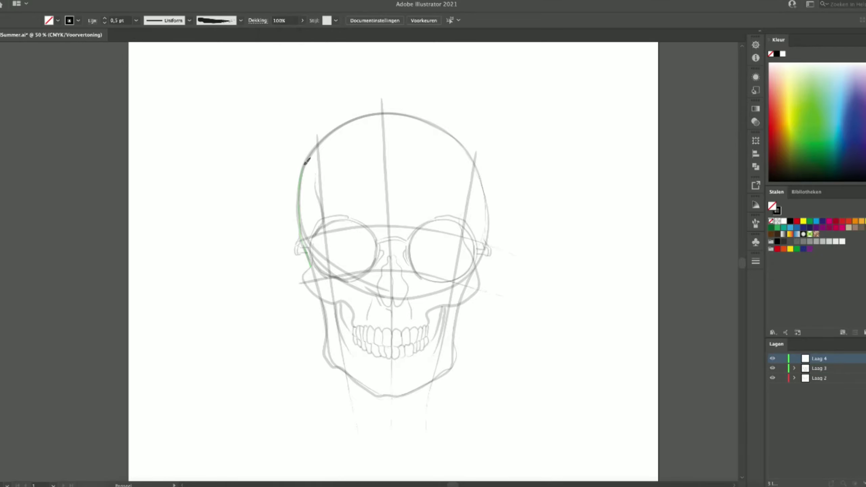
{"action": "left_click_drag", "start_coordinate": [483, 175], "coordinate": [484, 234]}
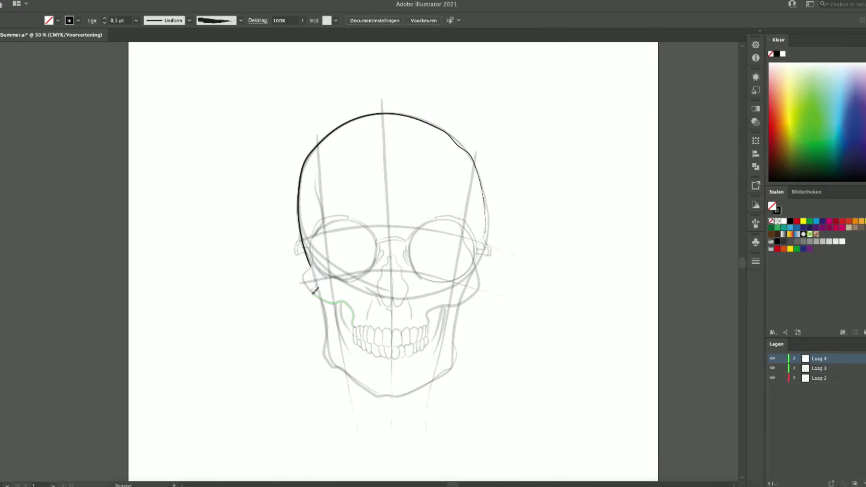
{"action": "left_click_drag", "start_coordinate": [314, 292], "coordinate": [313, 235]}
{"action": "left_click_drag", "start_coordinate": [314, 172], "coordinate": [312, 237]}
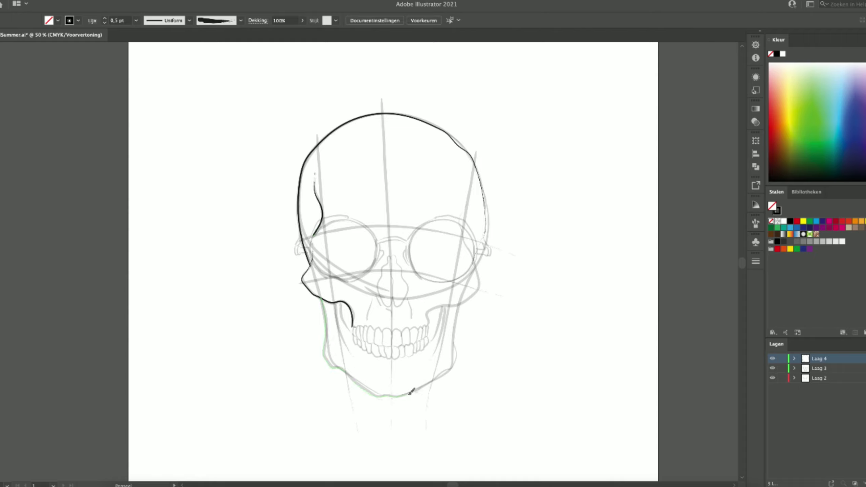
Ink the jawline and redraw the inner right jaw line
{"action": "mouse_move", "coordinate": [459, 302]}
{"action": "left_mouse_down"}
{"action": "mouse_move", "coordinate": [480, 281]}
{"action": "mouse_move", "coordinate": [471, 266]}
{"action": "left_mouse_up"}
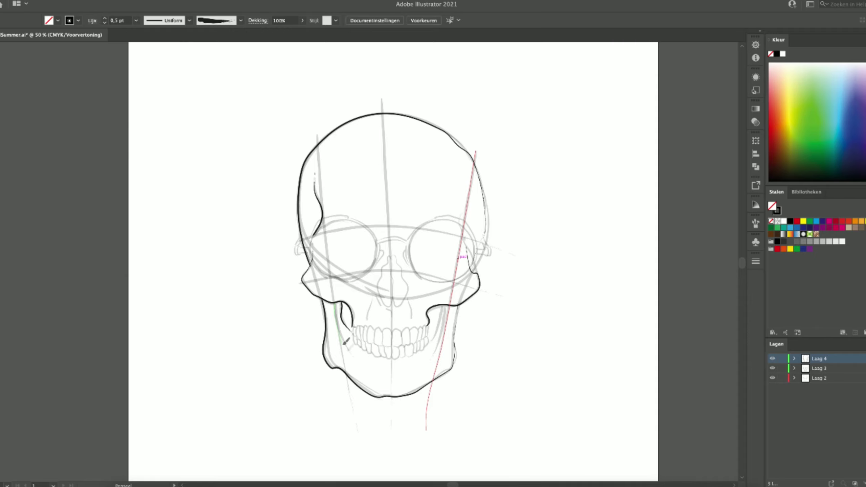
{"action": "key", "text": "ctrl+z"}
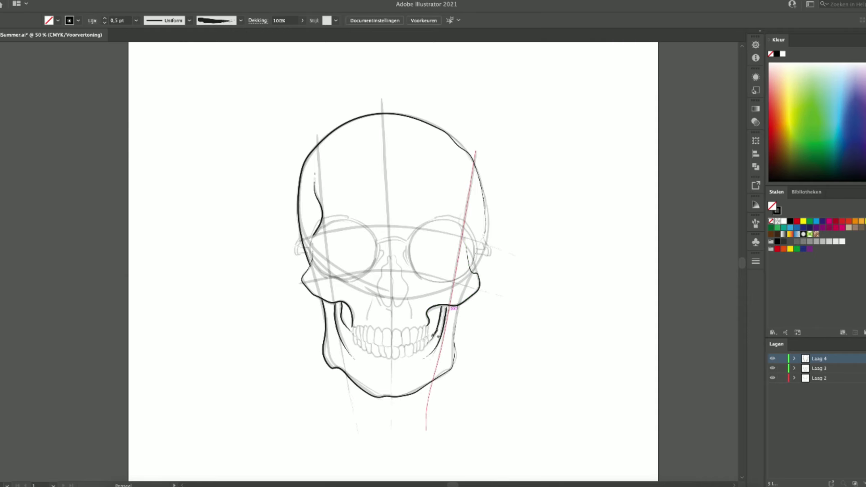
{"action": "left_click_drag", "start_coordinate": [443, 307], "coordinate": [430, 336]}
{"action": "left_click_drag", "start_coordinate": [447, 294], "coordinate": [437, 359]}
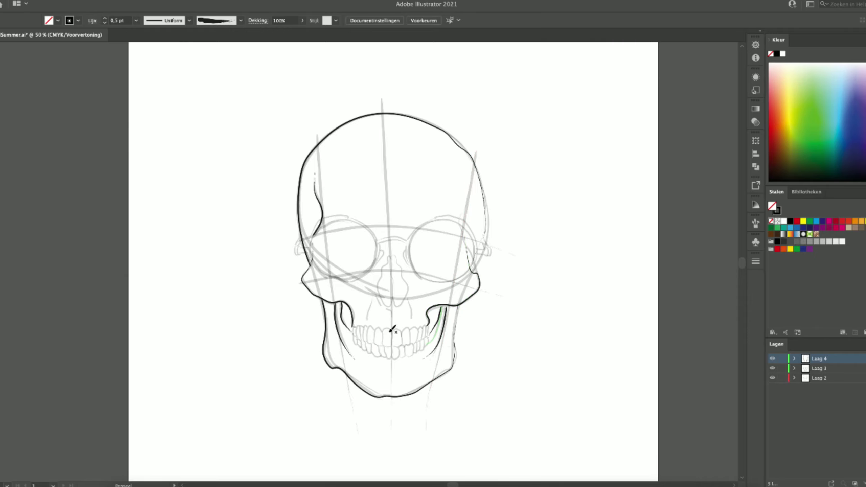
{"action": "scroll", "coordinate": [392, 329], "scroll_direction": "up", "scroll_amount": 1}
Ink both sides of the nasal opening and the short strokes below the nose
{"action": "left_click_drag", "start_coordinate": [396, 278], "coordinate": [397, 296]}
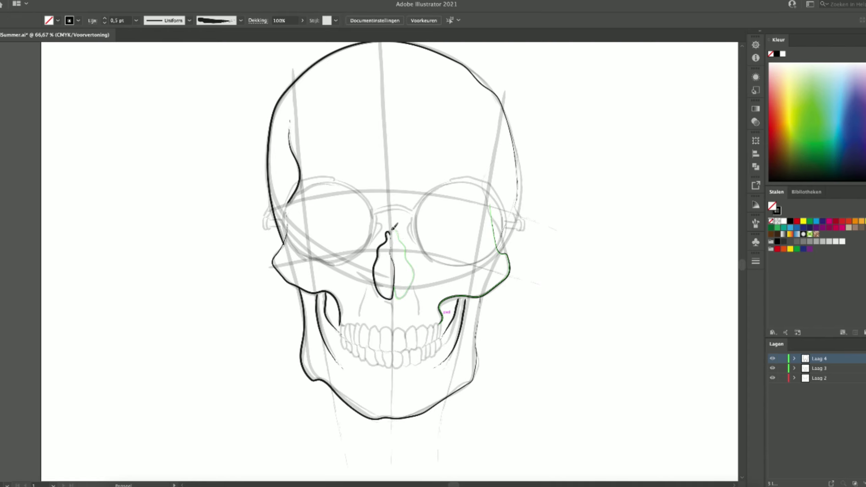
{"action": "left_click_drag", "start_coordinate": [395, 227], "coordinate": [397, 286]}
{"action": "left_click_drag", "start_coordinate": [408, 243], "coordinate": [396, 289]}
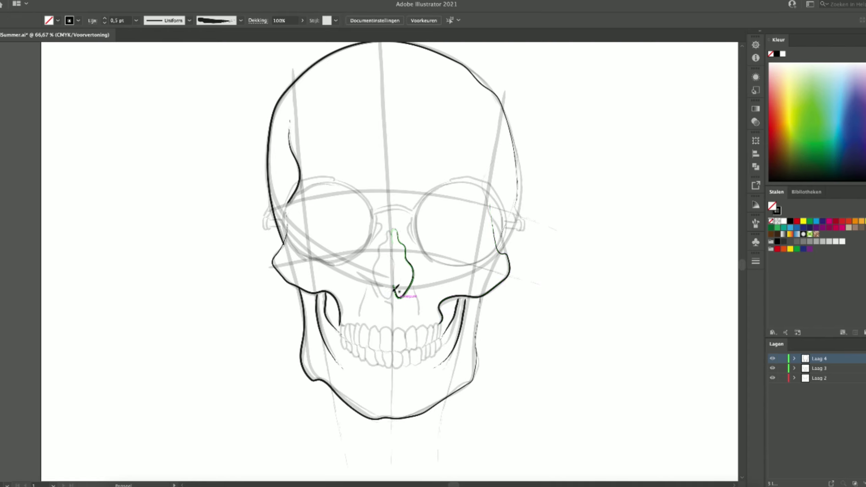
{"action": "left_click_drag", "start_coordinate": [395, 229], "coordinate": [397, 283]}
{"action": "left_click_drag", "start_coordinate": [393, 240], "coordinate": [393, 239]}
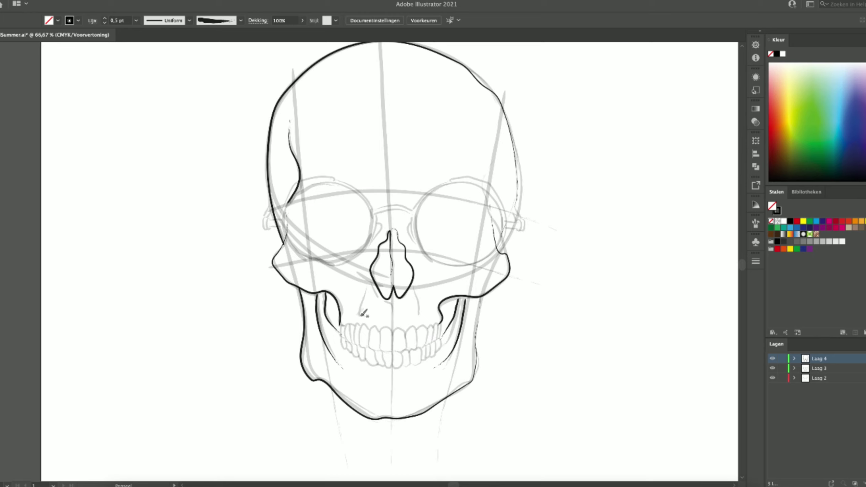
{"action": "left_click_drag", "start_coordinate": [358, 316], "coordinate": [363, 286]}
{"action": "left_click_drag", "start_coordinate": [375, 296], "coordinate": [369, 278]}
Outline the upper row of teeth on both sides of the midline
{"action": "scroll", "coordinate": [385, 327], "scroll_direction": "up", "scroll_amount": 1}
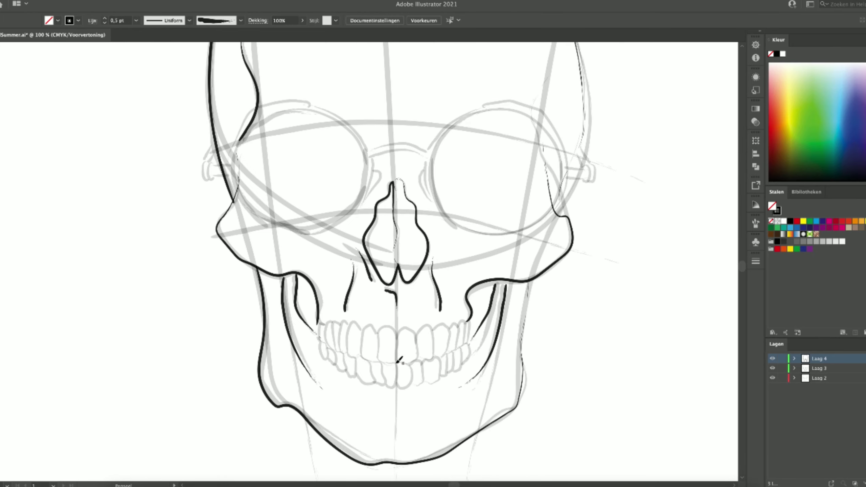
{"action": "mouse_move", "coordinate": [396, 362]}
{"action": "left_mouse_down"}
{"action": "mouse_move", "coordinate": [396, 332]}
{"action": "mouse_move", "coordinate": [378, 362]}
{"action": "mouse_move", "coordinate": [375, 332]}
{"action": "mouse_move", "coordinate": [345, 324]}
{"action": "left_mouse_up"}
{"action": "left_click_drag", "start_coordinate": [331, 346], "coordinate": [337, 322]}
{"action": "left_click_drag", "start_coordinate": [340, 353], "coordinate": [330, 338]}
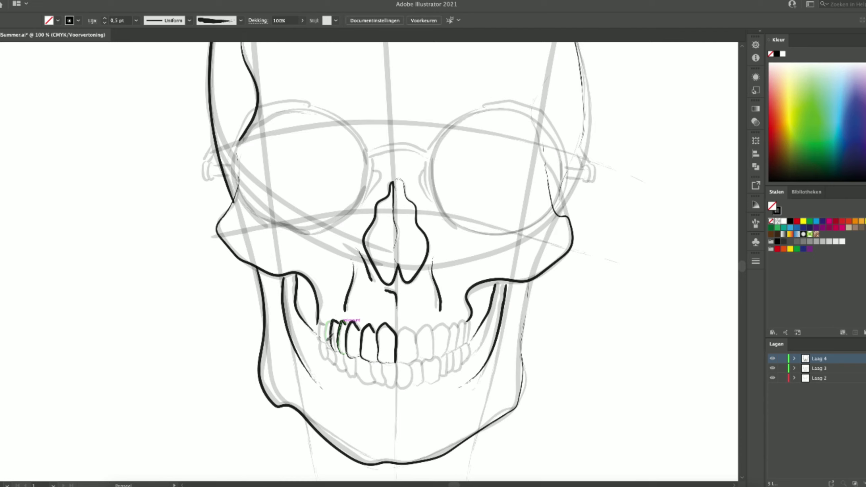
{"action": "mouse_move", "coordinate": [421, 356]}
{"action": "left_mouse_down"}
{"action": "mouse_move", "coordinate": [432, 328]}
{"action": "mouse_move", "coordinate": [459, 324]}
{"action": "left_mouse_up"}
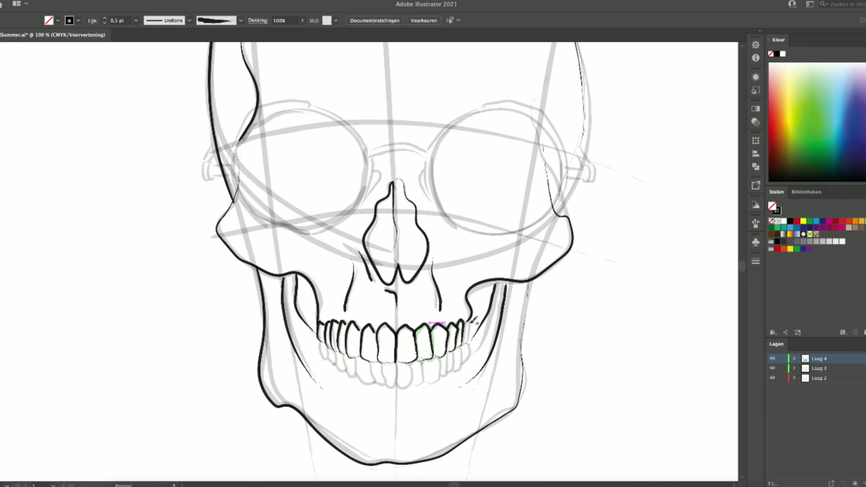
Outline the lower front, left and right teeth
{"action": "mouse_move", "coordinate": [396, 364]}
{"action": "left_mouse_down"}
{"action": "mouse_move", "coordinate": [381, 364]}
{"action": "mouse_move", "coordinate": [410, 364]}
{"action": "left_mouse_up"}
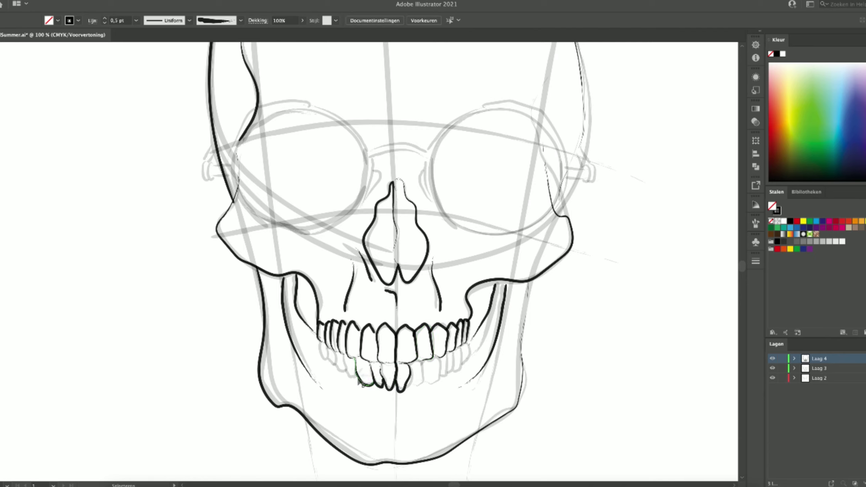
{"action": "left_click_drag", "start_coordinate": [338, 351], "coordinate": [354, 383]}
{"action": "left_click_drag", "start_coordinate": [328, 348], "coordinate": [336, 370]}
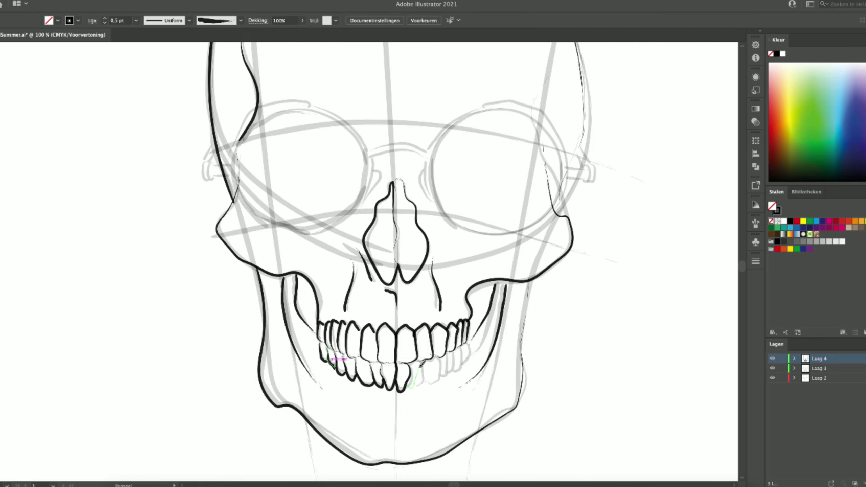
{"action": "mouse_move", "coordinate": [423, 365]}
{"action": "left_mouse_down"}
{"action": "mouse_move", "coordinate": [422, 379]}
{"action": "mouse_move", "coordinate": [443, 375]}
{"action": "left_mouse_up"}
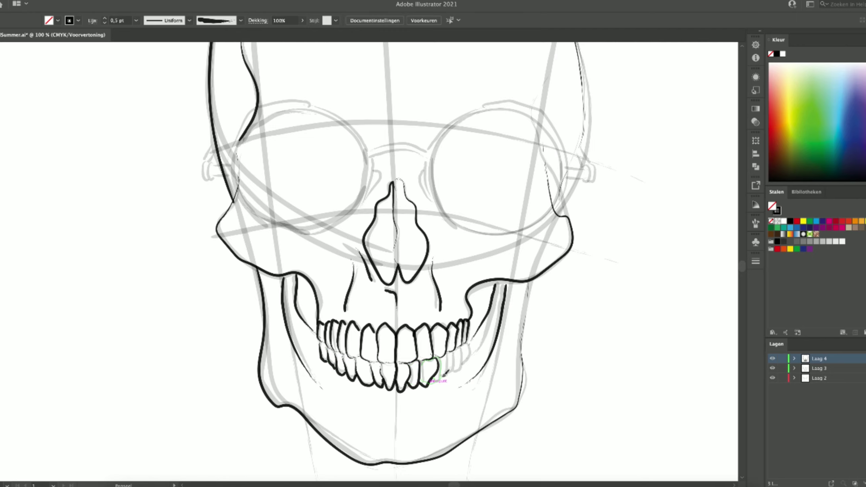
Ink the right lens rim, the upper frame edge and the bridge above the nose
{"action": "scroll", "coordinate": [489, 323], "scroll_direction": "down", "scroll_amount": 3}
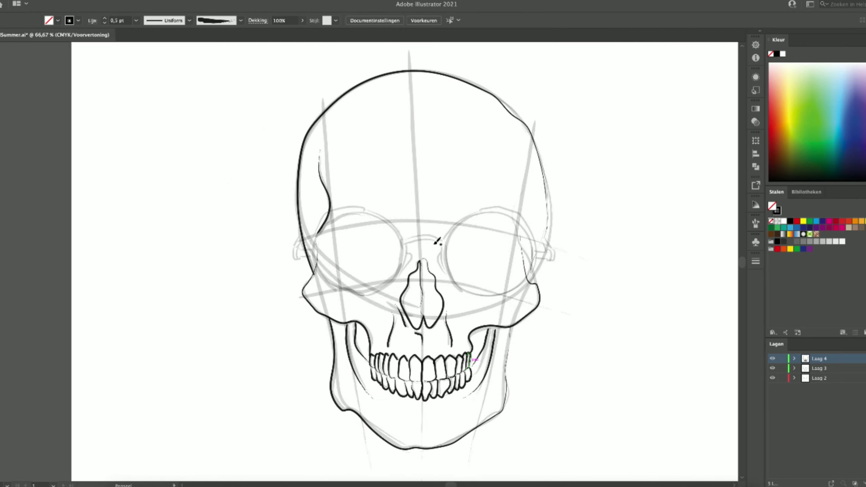
{"action": "scroll", "coordinate": [436, 233], "scroll_direction": "up", "scroll_amount": 3}
{"action": "left_click_drag", "start_coordinate": [496, 320], "coordinate": [468, 301]}
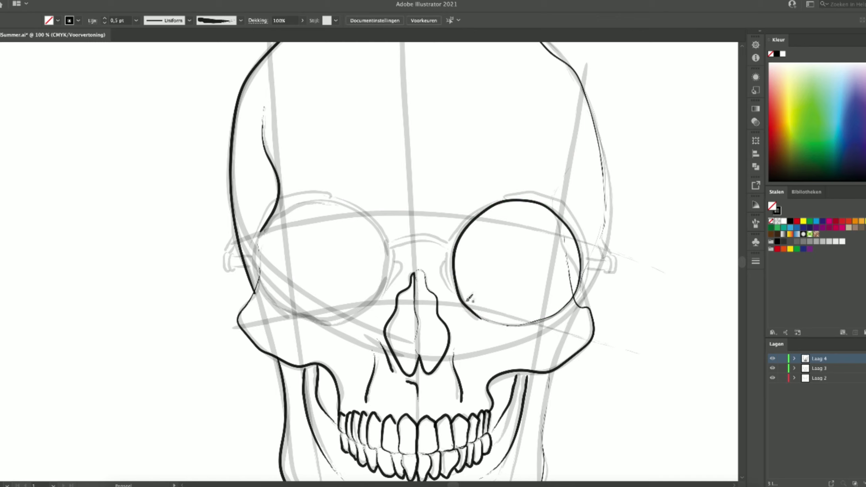
{"action": "mouse_move", "coordinate": [460, 226]}
{"action": "left_mouse_down"}
{"action": "mouse_move", "coordinate": [497, 201]}
{"action": "mouse_move", "coordinate": [564, 198]}
{"action": "mouse_move", "coordinate": [586, 290]}
{"action": "mouse_move", "coordinate": [609, 256]}
{"action": "left_mouse_up"}
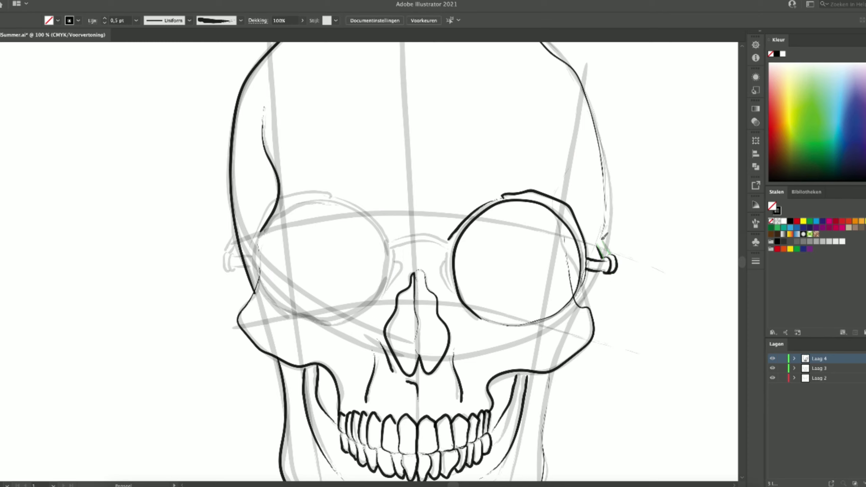
{"action": "left_click_drag", "start_coordinate": [451, 254], "coordinate": [456, 292]}
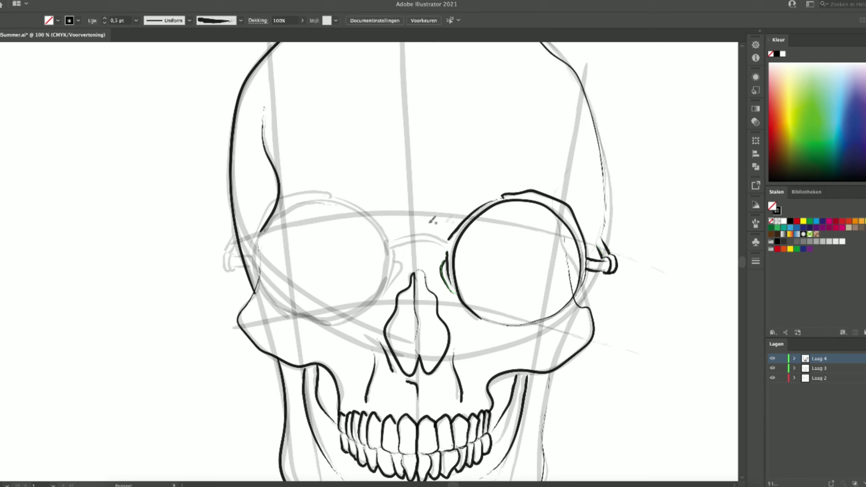
{"action": "left_click_drag", "start_coordinate": [450, 241], "coordinate": [391, 238]}
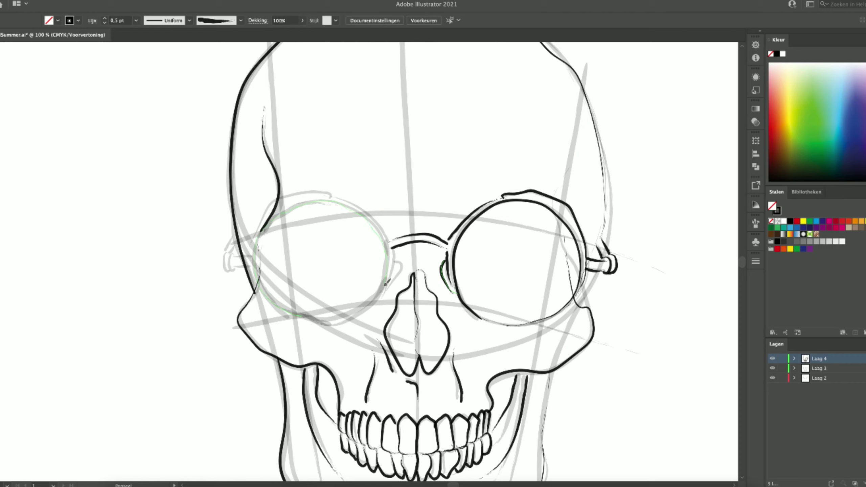
Ink the left lens rim, its top frame edge and the left temple arm
{"action": "left_click_drag", "start_coordinate": [386, 283], "coordinate": [388, 276]}
{"action": "left_click_drag", "start_coordinate": [330, 195], "coordinate": [253, 240]}
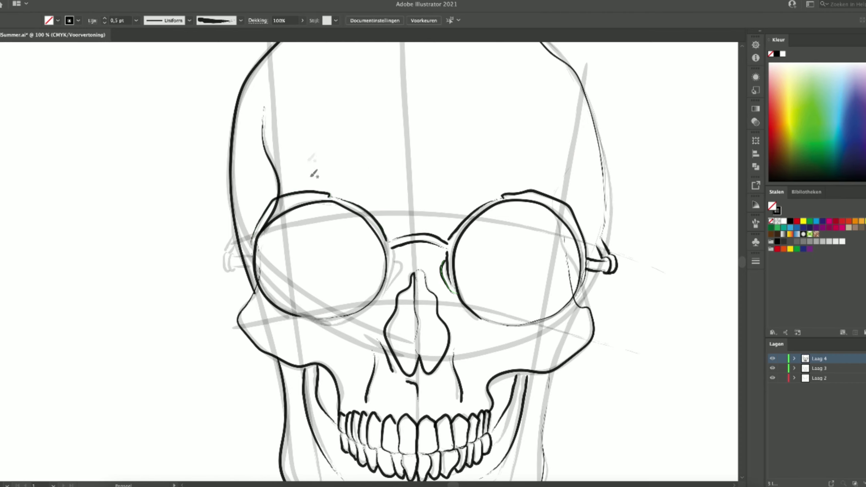
{"action": "mouse_move", "coordinate": [391, 274]}
{"action": "left_mouse_down"}
{"action": "mouse_move", "coordinate": [376, 280]}
{"action": "mouse_move", "coordinate": [346, 320]}
{"action": "left_mouse_up"}
{"action": "left_click_drag", "start_coordinate": [250, 266], "coordinate": [235, 267]}
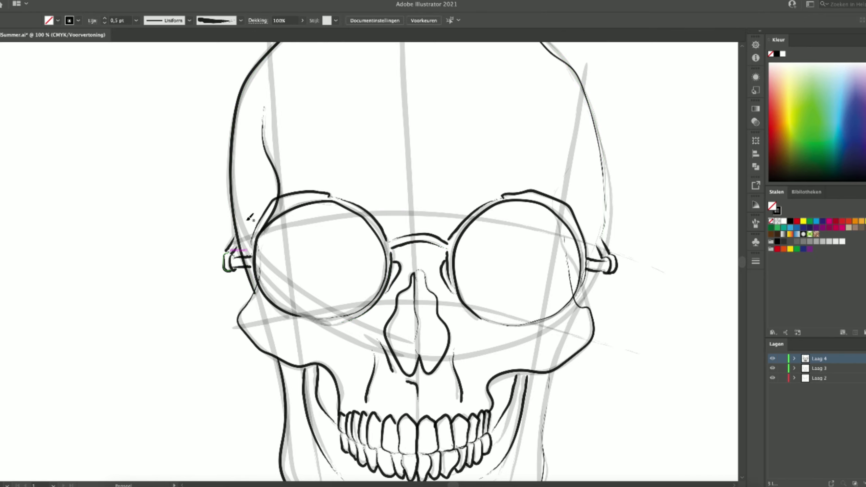
{"action": "key", "text": "ctrl+0"}
Adjust an anchor on the cranium outline and reshape the left temple outline
{"action": "scroll", "coordinate": [429, 165], "scroll_direction": "up", "scroll_amount": 5}
{"action": "key", "text": "a"}
{"action": "left_click_drag", "start_coordinate": [429, 170], "coordinate": [429, 164]}
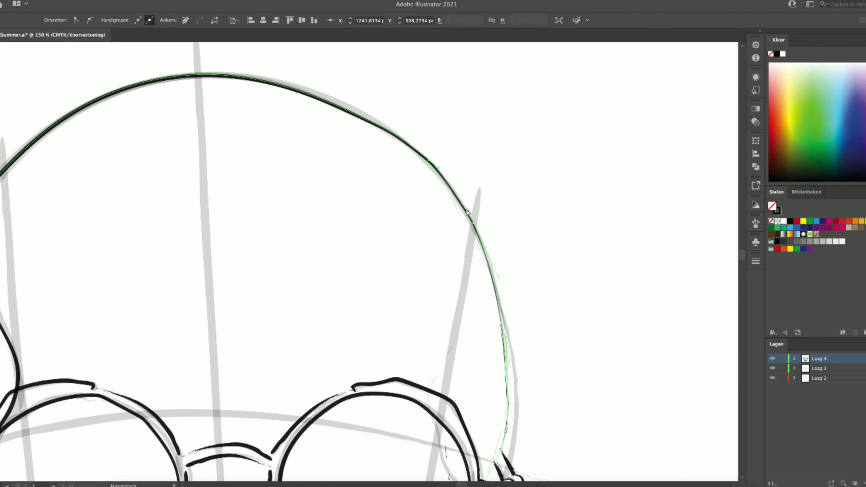
{"action": "key", "text": "ctrl+minus"}
{"action": "left_click_drag", "start_coordinate": [67, 240], "coordinate": [86, 357]}
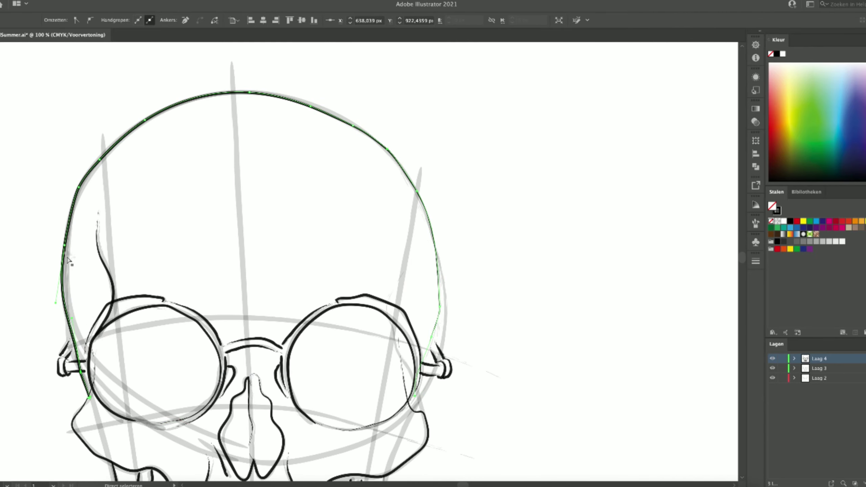
{"action": "key", "text": "ctrl+minus"}
Reshape the lower-left curve of the right lens ring
{"action": "scroll", "coordinate": [231, 341], "scroll_direction": "up", "scroll_amount": 3}
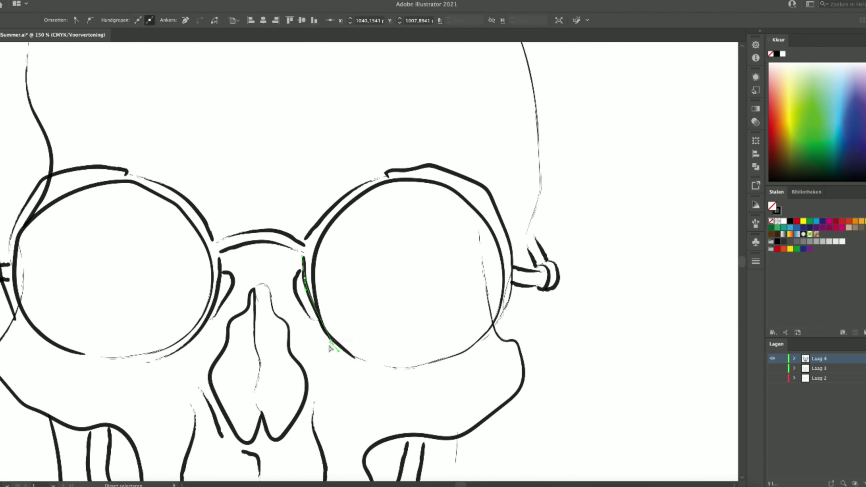
{"action": "left_click", "coordinate": [327, 336]}
{"action": "left_click_drag", "start_coordinate": [329, 336], "coordinate": [328, 352]}
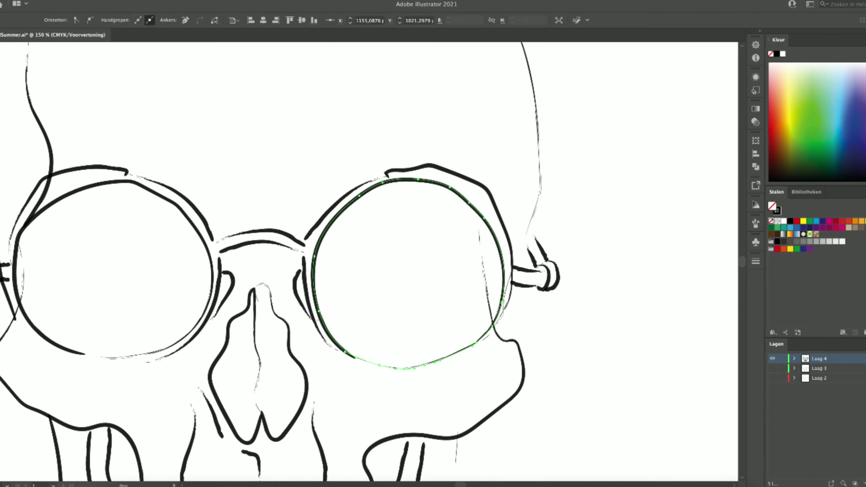
{"action": "key", "text": "ctrl+minus"}
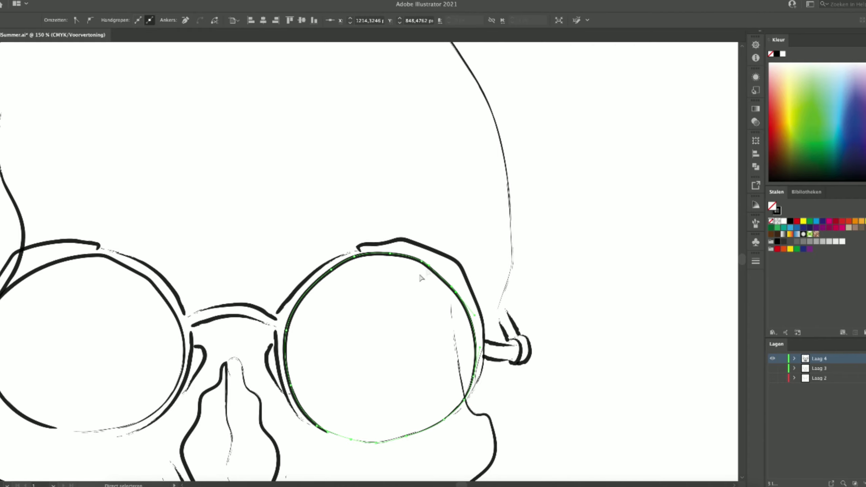
{"action": "key", "text": "ctrl+minus"}
Select the forehead and left cheek outlines on the left side of the skull
{"action": "left_click", "coordinate": [237, 270]}
{"action": "scroll", "coordinate": [259, 259], "scroll_direction": "up", "scroll_amount": 5}
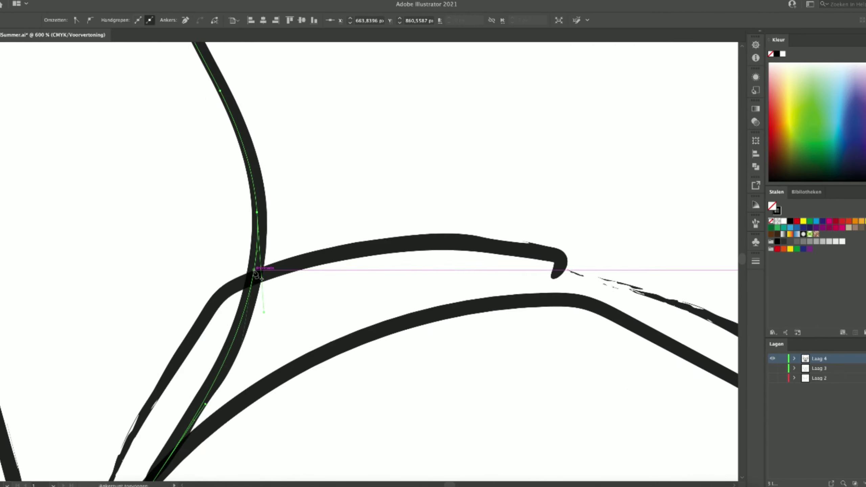
{"action": "scroll", "coordinate": [259, 259], "scroll_direction": "down", "scroll_amount": 5}
{"action": "left_click_drag", "start_coordinate": [266, 255], "coordinate": [338, 211]}
{"action": "scroll", "coordinate": [339, 210], "scroll_direction": "up", "scroll_amount": 3}
{"action": "left_click", "coordinate": [308, 225]}
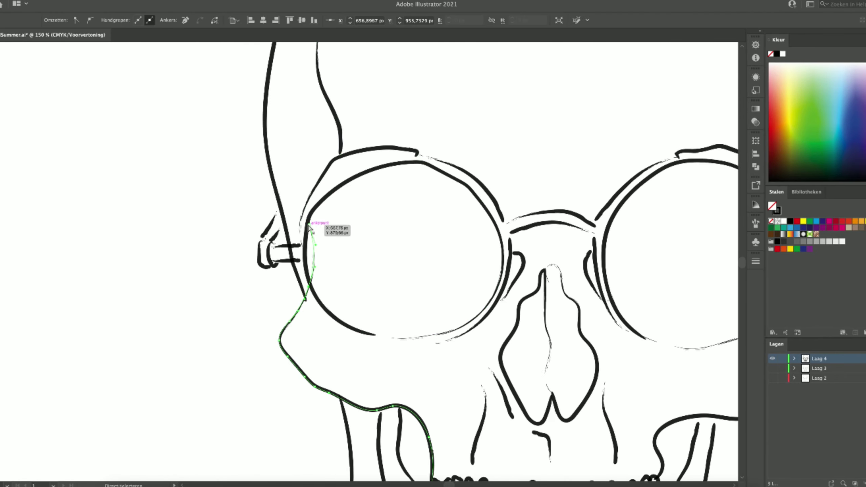
{"action": "scroll", "coordinate": [337, 249], "scroll_direction": "down", "scroll_amount": 3}
{"action": "scroll", "coordinate": [336, 248], "scroll_direction": "up", "scroll_amount": 4}
{"action": "scroll", "coordinate": [354, 245], "scroll_direction": "up", "scroll_amount": 2}
Select the nose outline and its tip anchor for reshaping
{"action": "left_click", "coordinate": [355, 247]}
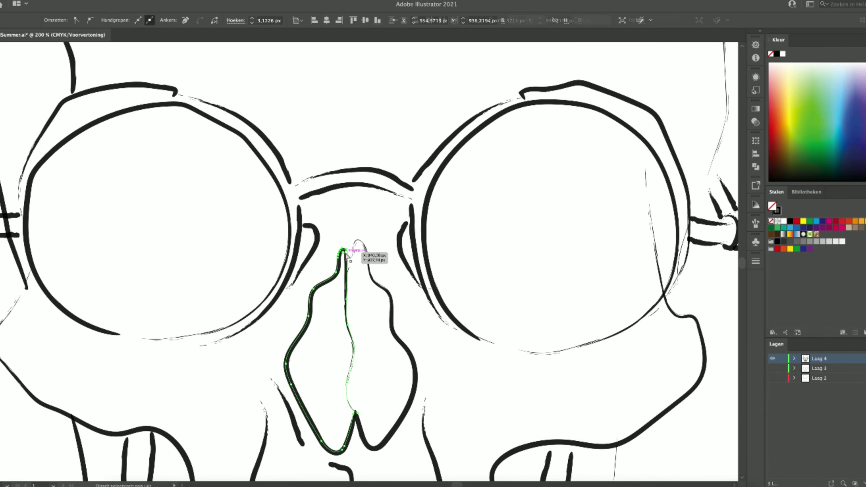
{"action": "scroll", "coordinate": [351, 244], "scroll_direction": "up", "scroll_amount": 2}
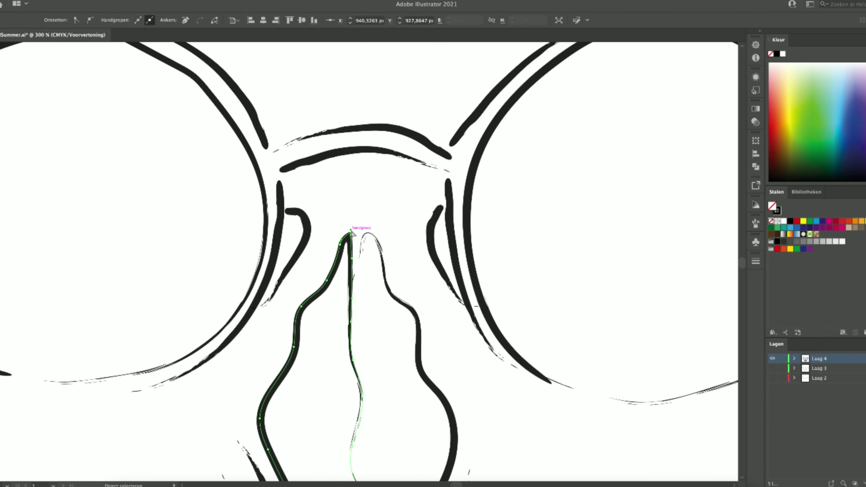
{"action": "scroll", "coordinate": [356, 236], "scroll_direction": "down", "scroll_amount": 3}
{"action": "scroll", "coordinate": [350, 250], "scroll_direction": "up", "scroll_amount": 3}
{"action": "left_click", "coordinate": [349, 251]}
{"action": "scroll", "coordinate": [349, 249], "scroll_direction": "down", "scroll_amount": 2}
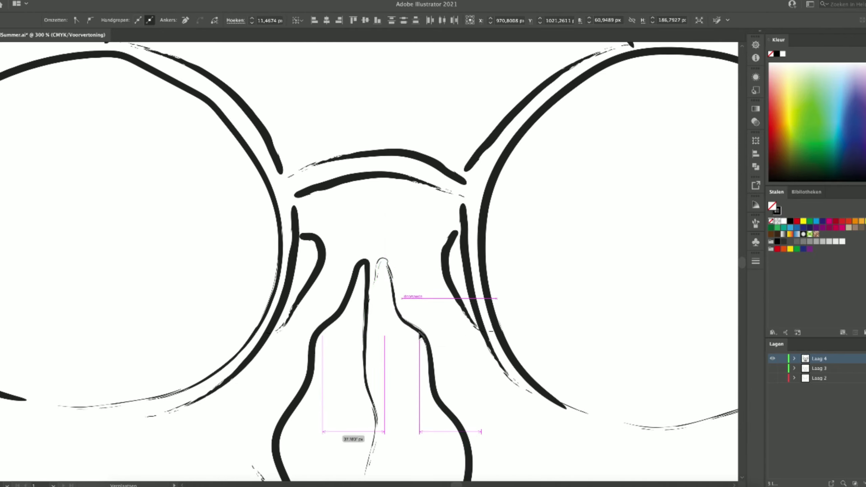
{"action": "scroll", "coordinate": [400, 395], "scroll_direction": "down", "scroll_amount": 3}
{"action": "scroll", "coordinate": [386, 199], "scroll_direction": "down", "scroll_amount": 1}
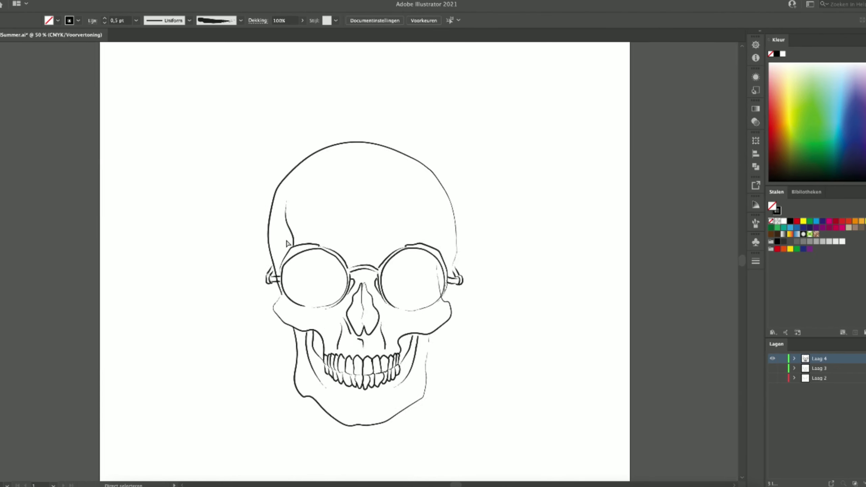
Select the left brow line and move it into place
{"action": "scroll", "coordinate": [312, 250], "scroll_direction": "up", "scroll_amount": 2}
{"action": "left_click", "coordinate": [312, 250]}
{"action": "scroll", "coordinate": [314, 249], "scroll_direction": "up", "scroll_amount": 2}
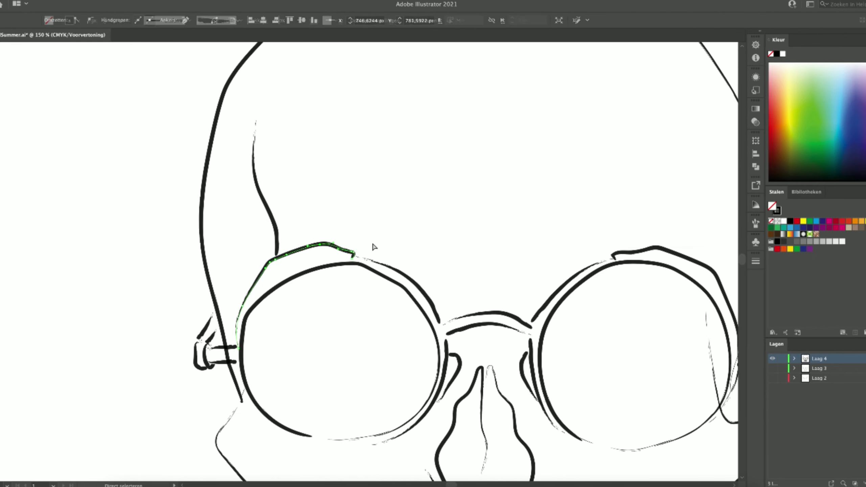
{"action": "scroll", "coordinate": [371, 245], "scroll_direction": "up", "scroll_amount": 2}
{"action": "scroll", "coordinate": [344, 281], "scroll_direction": "down", "scroll_amount": 3}
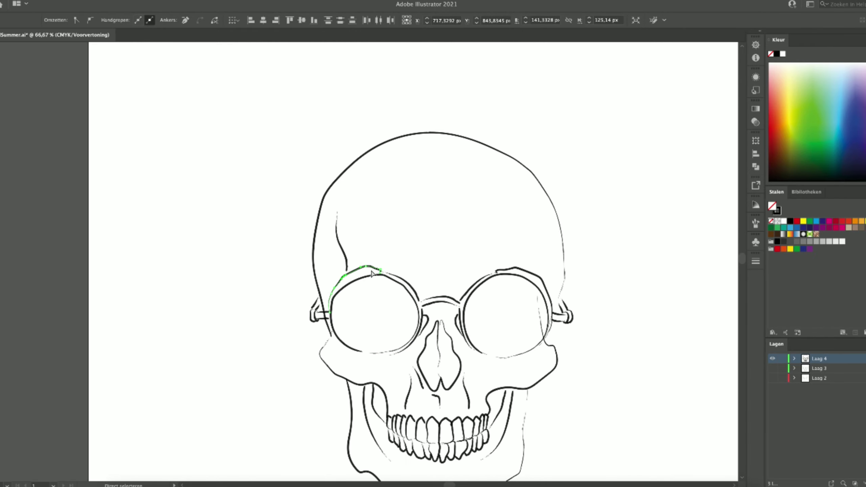
{"action": "scroll", "coordinate": [375, 273], "scroll_direction": "up", "scroll_amount": 1}
{"action": "scroll", "coordinate": [458, 294], "scroll_direction": "down", "scroll_amount": 2}
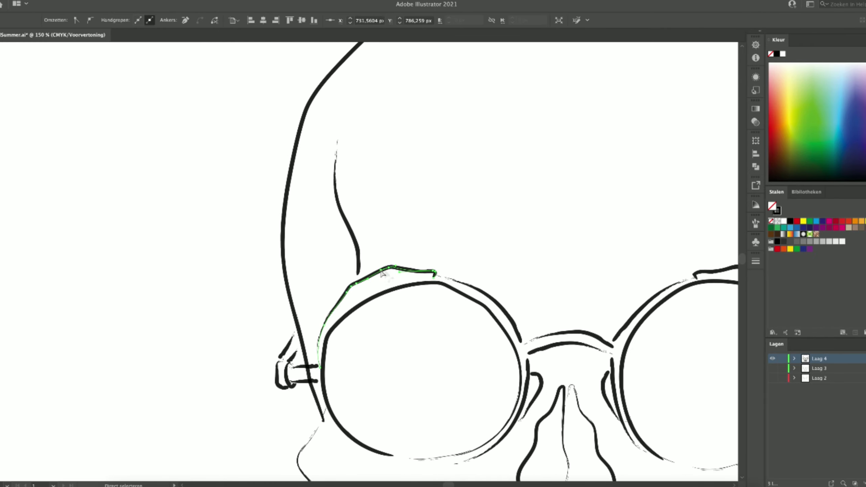
{"action": "scroll", "coordinate": [421, 315], "scroll_direction": "down", "scroll_amount": 2}
{"action": "scroll", "coordinate": [422, 315], "scroll_direction": "up", "scroll_amount": 2}
{"action": "left_click_drag", "start_coordinate": [403, 303], "coordinate": [400, 308]}
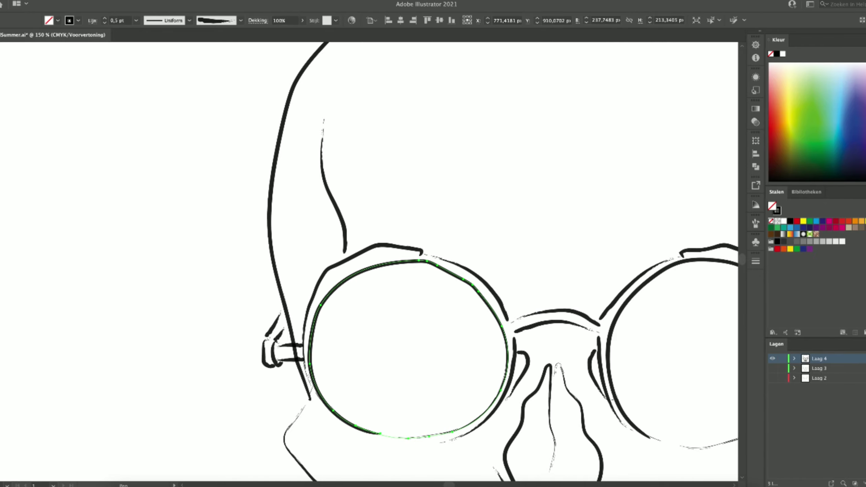
Adjust the left lens's lower edge and begin a reflection stroke across the left lens
{"action": "left_click", "coordinate": [423, 263]}
{"action": "left_click", "coordinate": [431, 286]}
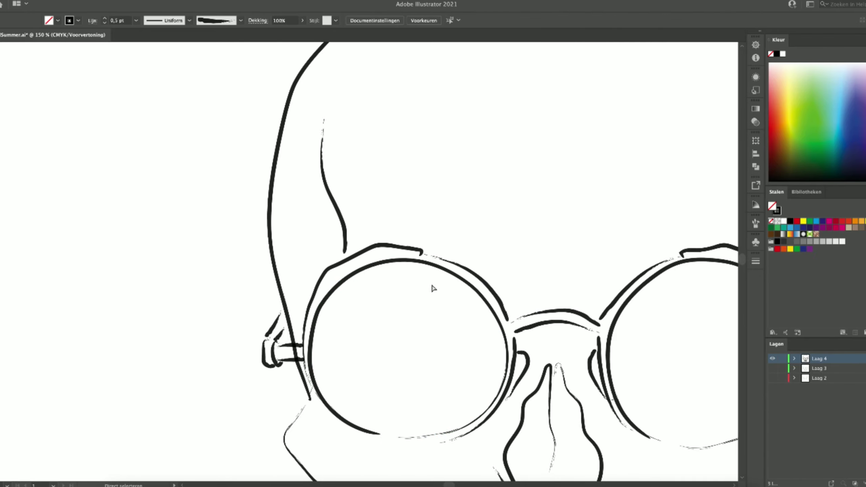
{"action": "left_click", "coordinate": [305, 318]}
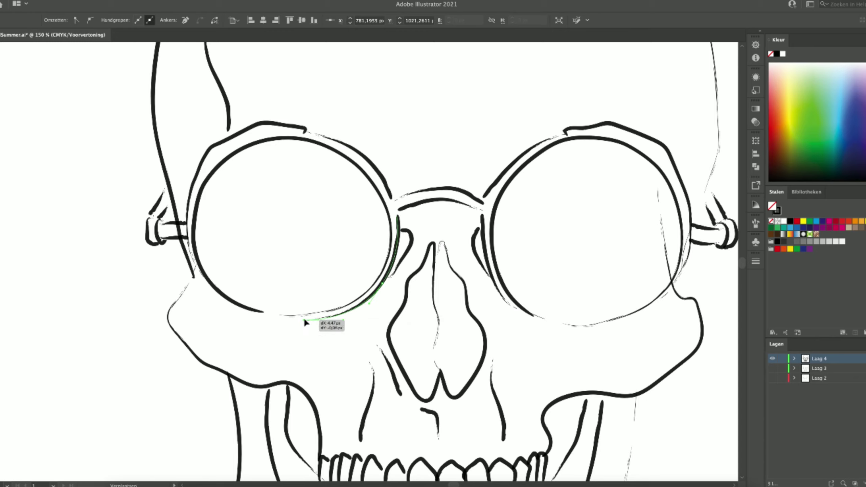
{"action": "left_click", "coordinate": [485, 325]}
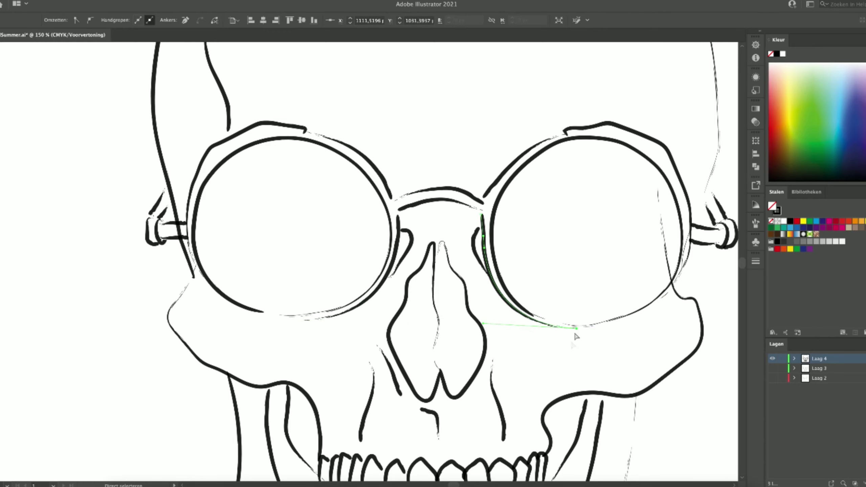
{"action": "left_click", "coordinate": [570, 347]}
{"action": "left_click", "coordinate": [665, 181]}
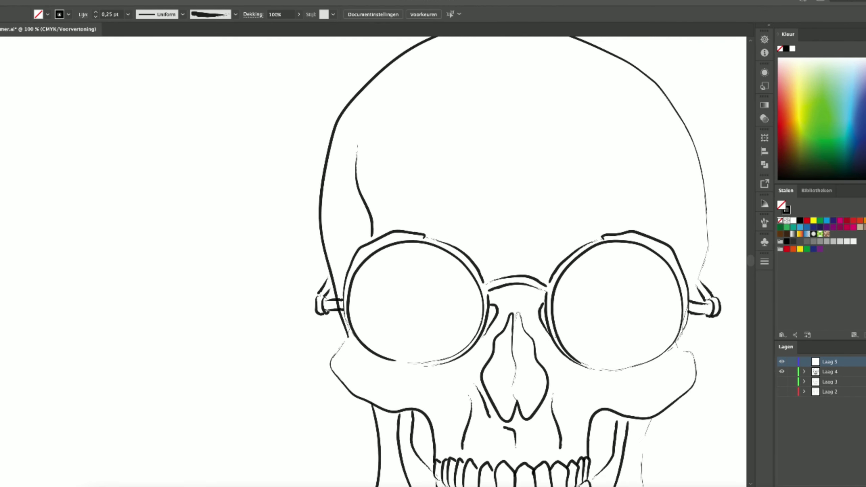
{"action": "mouse_move", "coordinate": [347, 307]}
{"action": "left_mouse_down"}
{"action": "mouse_move", "coordinate": [454, 315]}
{"action": "mouse_move", "coordinate": [404, 299]}
{"action": "left_mouse_up"}
With a thinner stroke weight, draw the horizon, palm trunk and wavy shoreline in the left lens
{"action": "double_click", "coordinate": [96, 16]}
{"action": "key", "text": "ctrl+shift+a"}
{"action": "left_click_drag", "start_coordinate": [392, 271], "coordinate": [361, 331]}
{"action": "left_click_drag", "start_coordinate": [392, 273], "coordinate": [367, 332]}
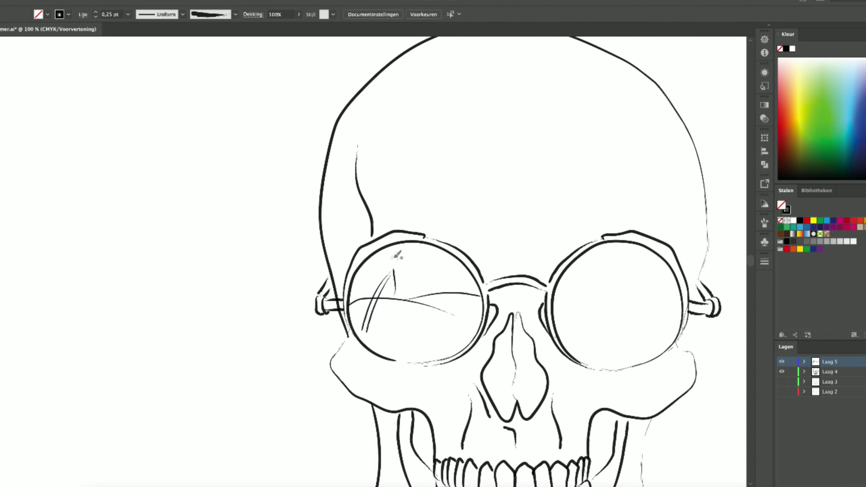
{"action": "key", "text": "ctrl+z"}
{"action": "key", "text": "["}
{"action": "key", "text": "ctrl+z"}
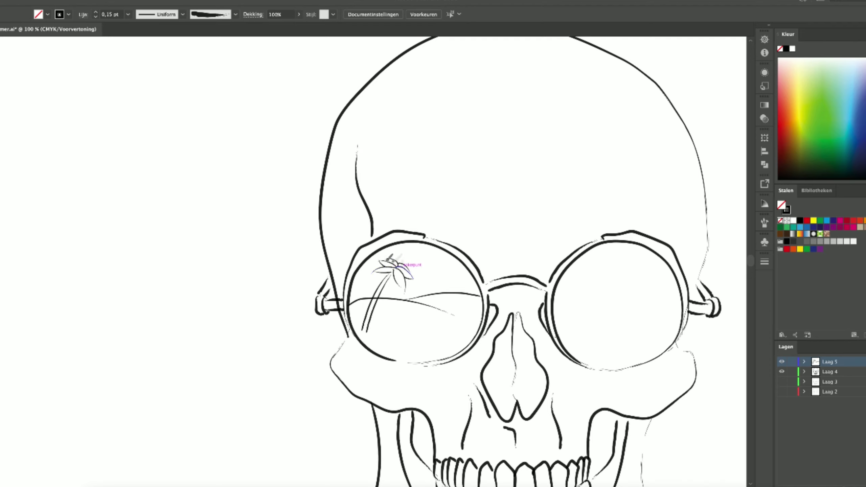
{"action": "mouse_move", "coordinate": [396, 358]}
{"action": "left_mouse_down"}
{"action": "mouse_move", "coordinate": [443, 307]}
{"action": "mouse_move", "coordinate": [463, 307]}
{"action": "left_mouse_up"}
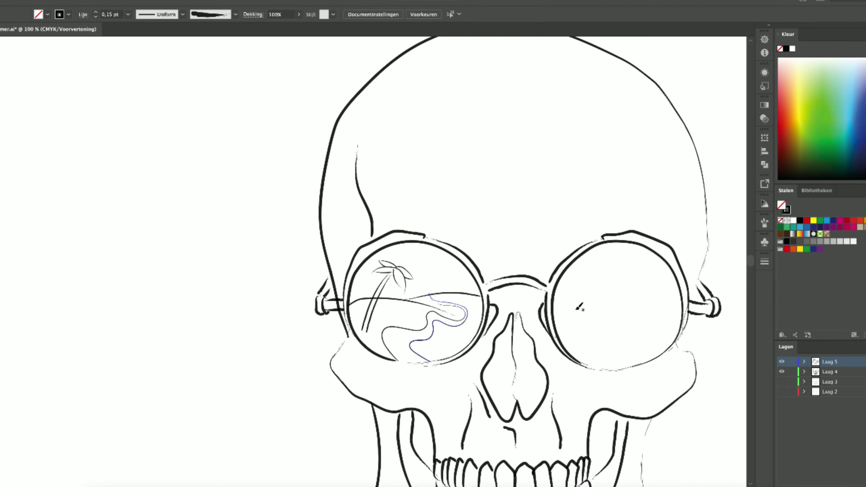
Draw the horizon, palm trunk, leaves and shoreline in the right lens
{"action": "mouse_move", "coordinate": [553, 300]}
{"action": "left_mouse_down"}
{"action": "mouse_move", "coordinate": [648, 318]}
{"action": "mouse_move", "coordinate": [679, 287]}
{"action": "left_mouse_up"}
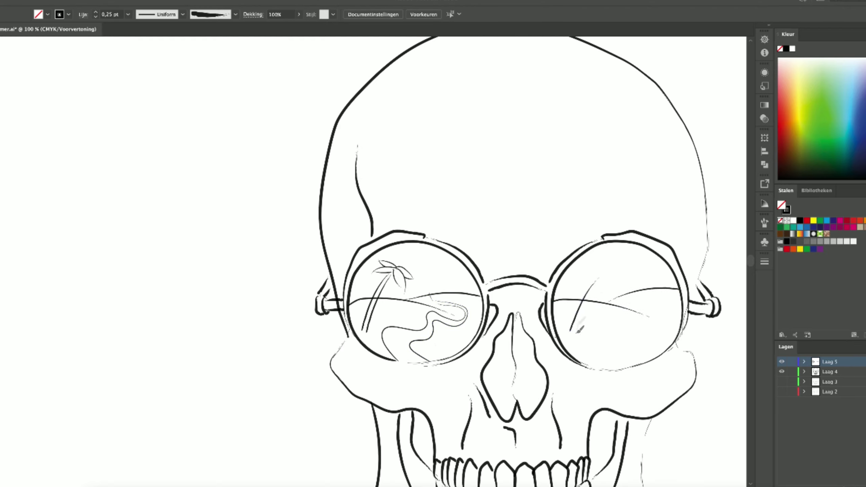
{"action": "left_click_drag", "start_coordinate": [607, 273], "coordinate": [581, 334]}
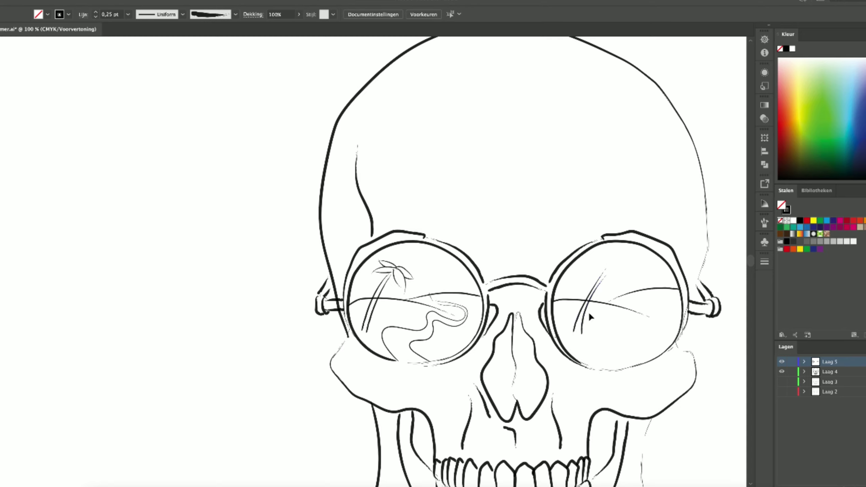
{"action": "left_click_drag", "start_coordinate": [602, 272], "coordinate": [615, 282]}
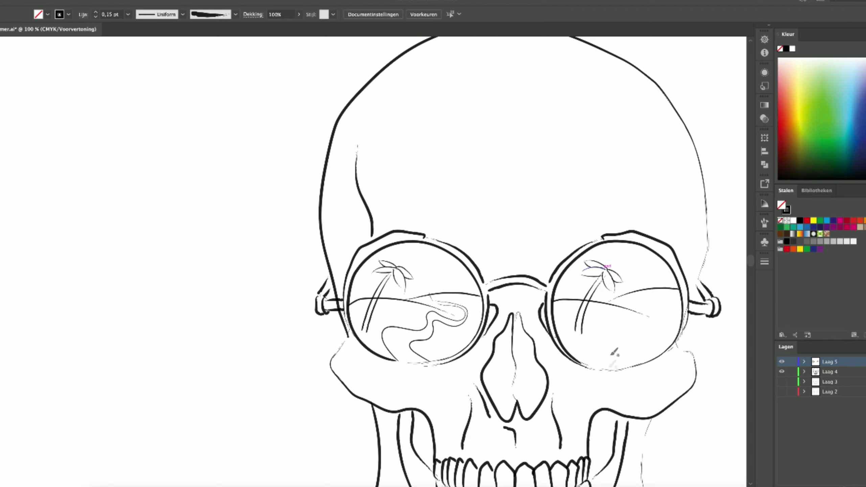
{"action": "left_click_drag", "start_coordinate": [626, 328], "coordinate": [650, 321]}
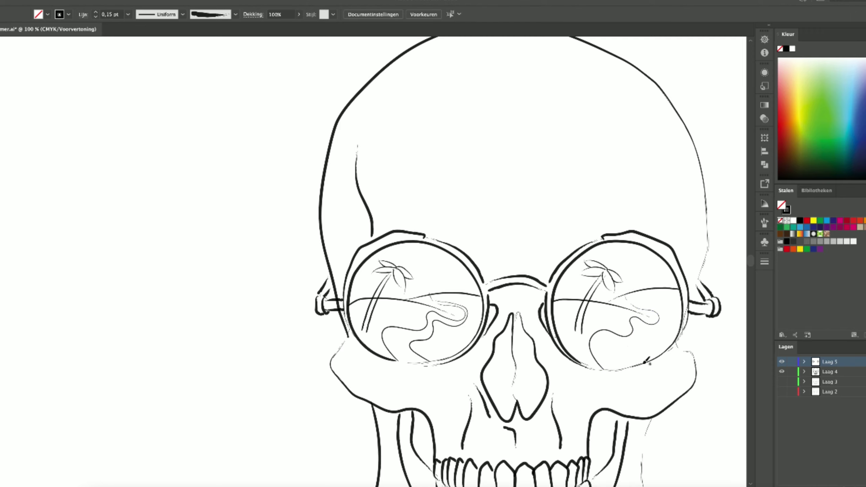
{"action": "left_click_drag", "start_coordinate": [634, 364], "coordinate": [638, 299]}
{"action": "key", "text": "ctrl+z"}
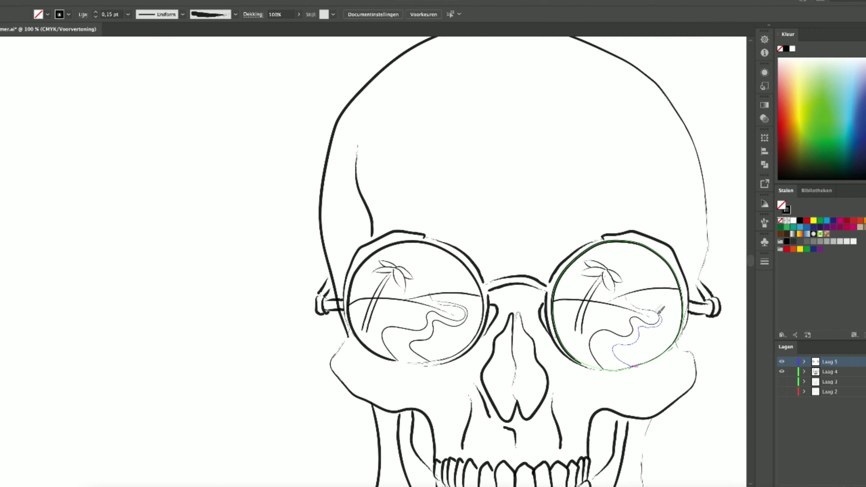
At a finer weight, sketch palm-top fronds, delete a stray frond and add a zigzag frond edge
{"action": "scroll", "coordinate": [409, 276], "scroll_direction": "up", "scroll_amount": 4}
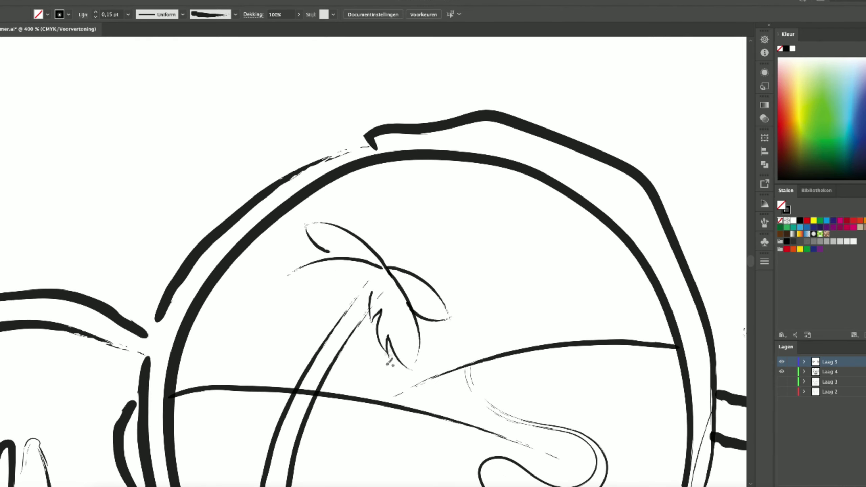
{"action": "left_click", "coordinate": [95, 16]}
{"action": "left_click_drag", "start_coordinate": [375, 283], "coordinate": [264, 318]}
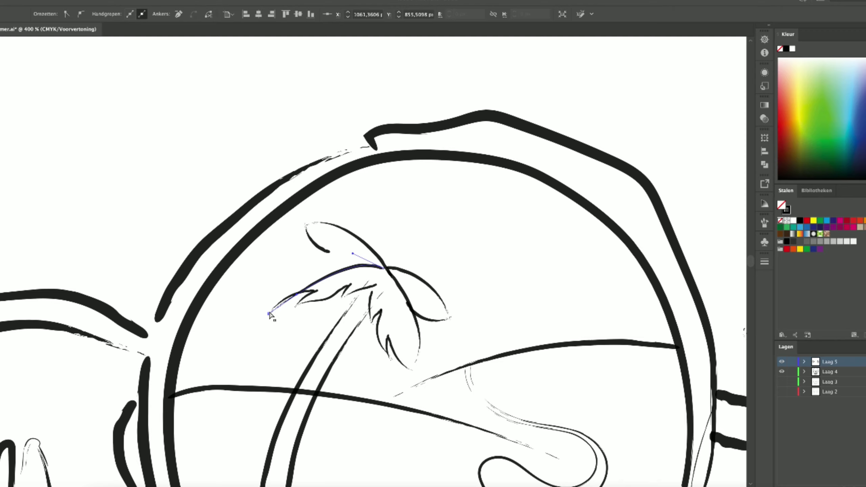
{"action": "left_click", "coordinate": [317, 247]}
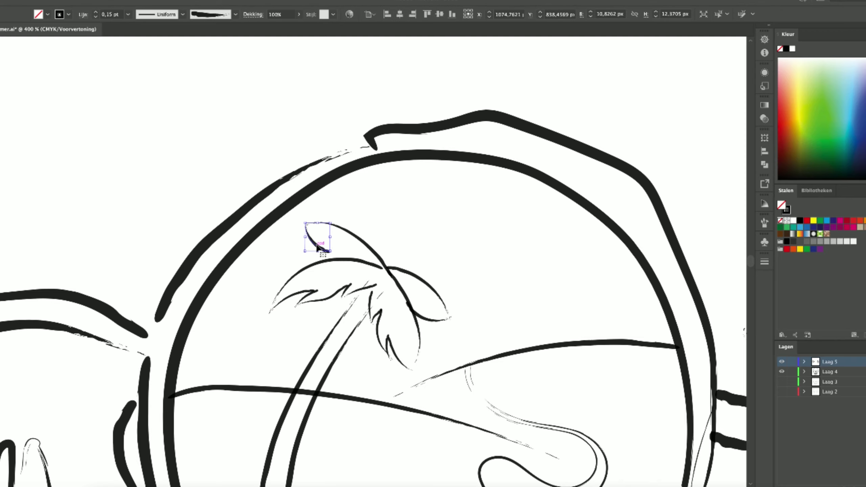
{"action": "key", "text": "Delete"}
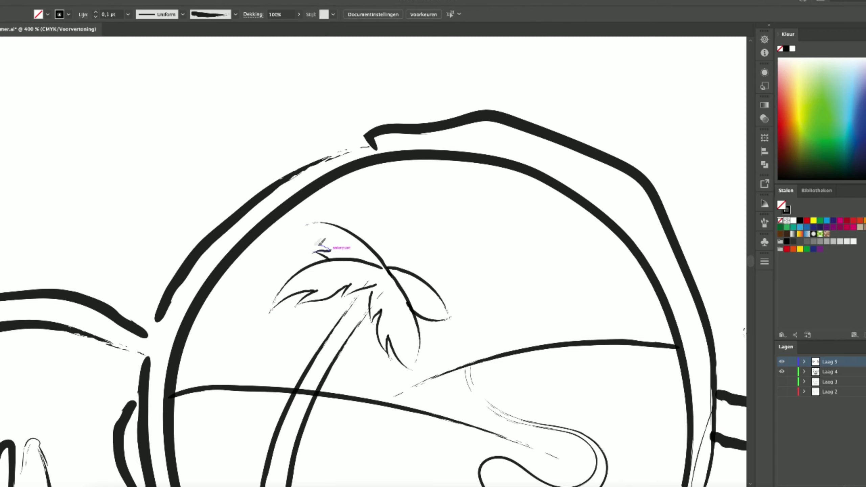
{"action": "left_click_drag", "start_coordinate": [327, 251], "coordinate": [318, 228]}
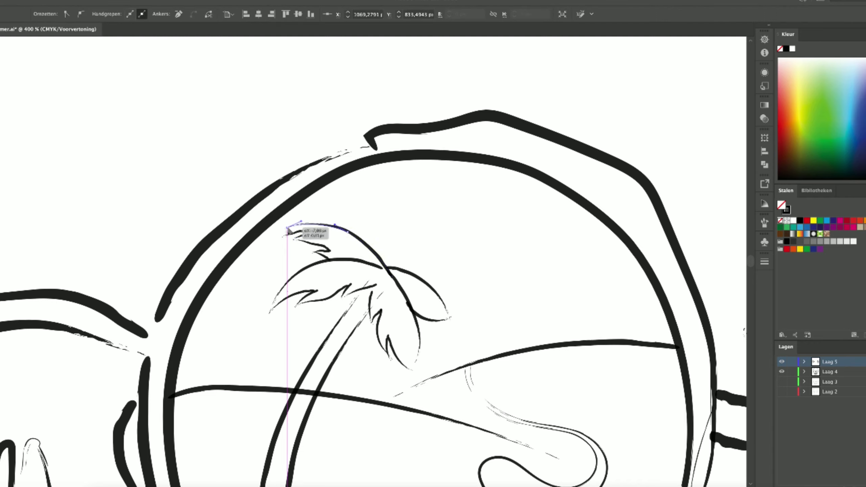
{"action": "left_click", "coordinate": [370, 265]}
{"action": "left_click_drag", "start_coordinate": [407, 302], "coordinate": [433, 317]}
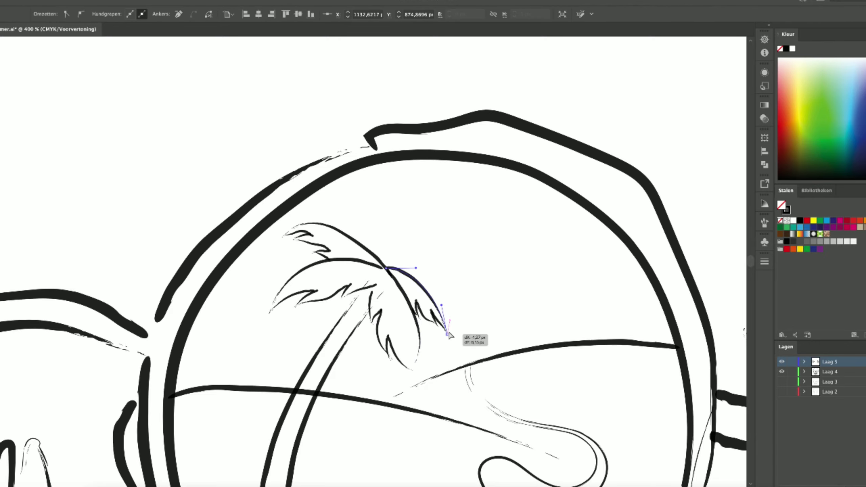
Redraw the fronds under the palm crown and the jagged left frond with thin strokes
{"action": "scroll", "coordinate": [261, 228], "scroll_direction": "up", "scroll_amount": 3}
{"action": "scroll", "coordinate": [177, 209], "scroll_direction": "down", "scroll_amount": 3}
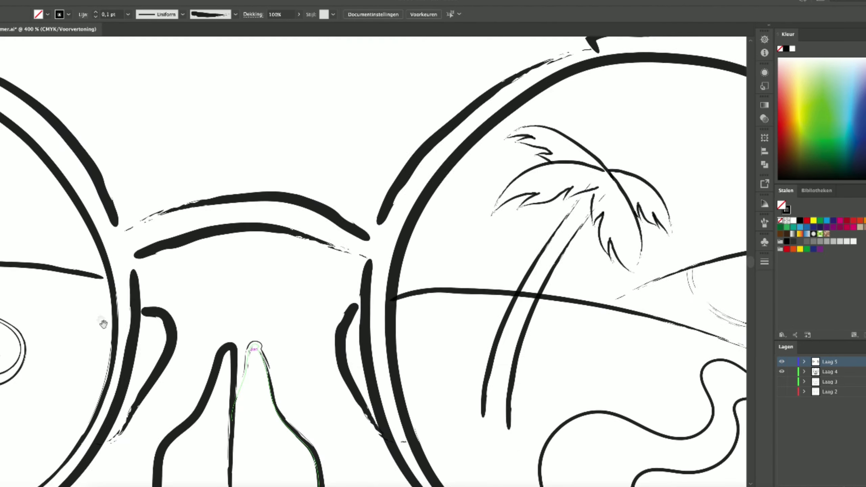
{"action": "left_click_drag", "start_coordinate": [259, 239], "coordinate": [282, 302]}
{"action": "left_click_drag", "start_coordinate": [284, 283], "coordinate": [286, 318]}
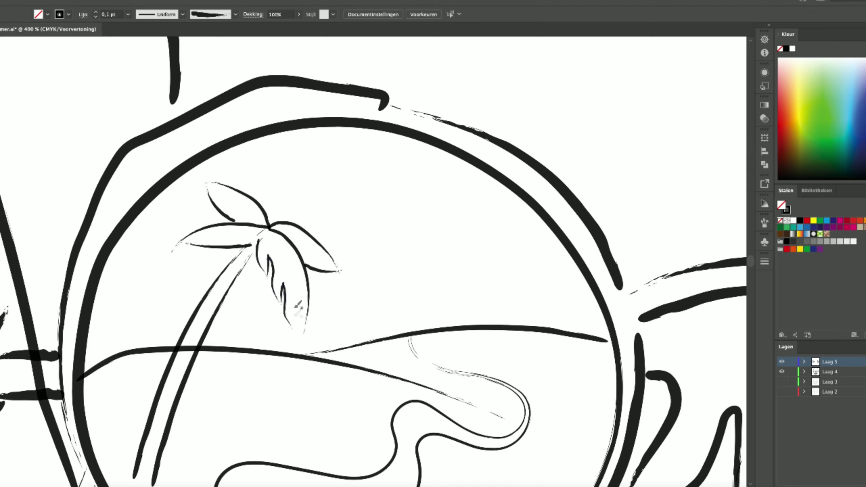
{"action": "key", "text": "ctrl+z"}
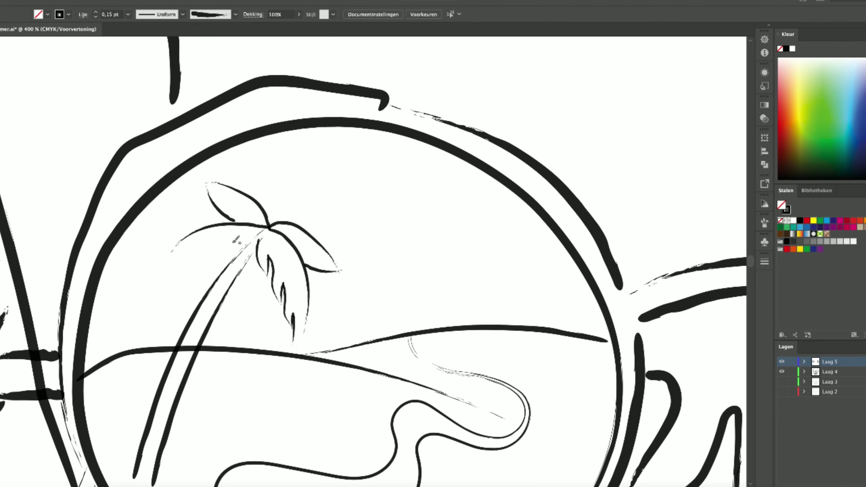
{"action": "key", "text": "ctrl+z"}
{"action": "left_click_drag", "start_coordinate": [254, 240], "coordinate": [223, 258]}
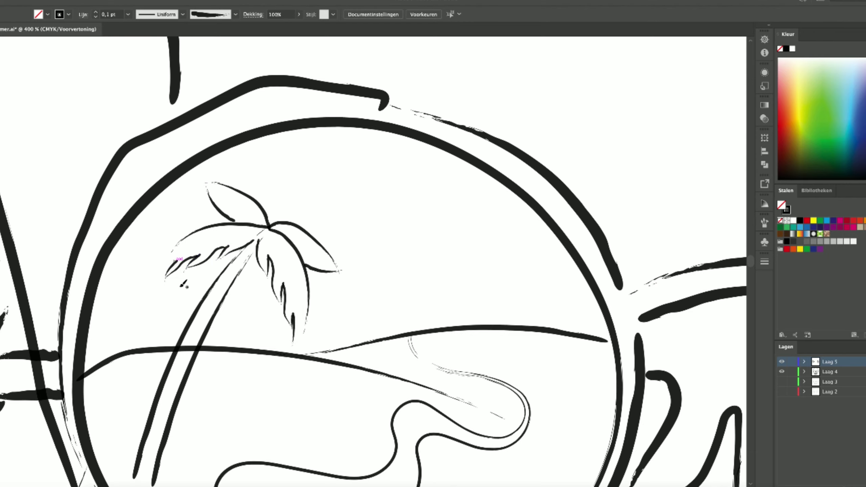
{"action": "left_click_drag", "start_coordinate": [205, 239], "coordinate": [172, 260]}
Add a short stroke to a palm frond and review it in the zoomed-out left lens
{"action": "key", "text": "ctrl+minus"}
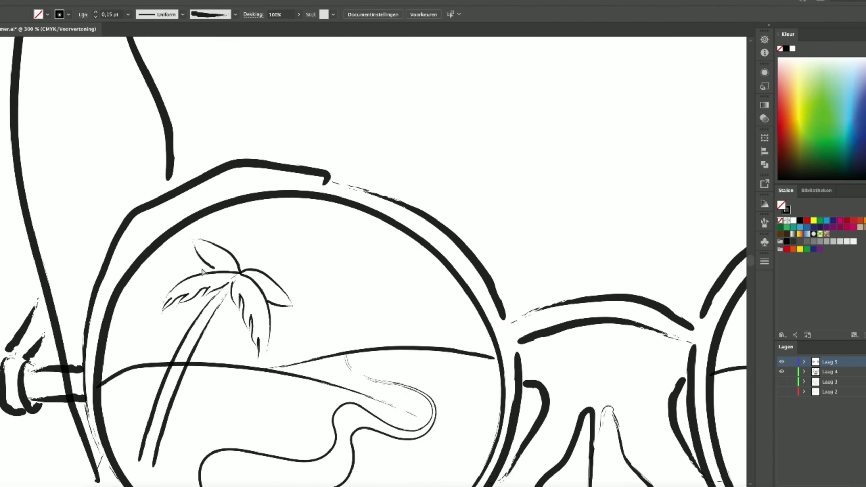
{"action": "key", "text": "b"}
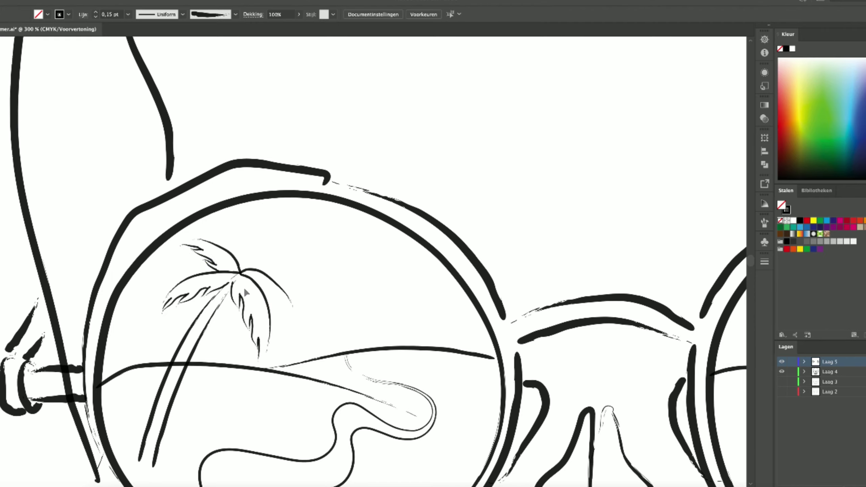
{"action": "left_click_drag", "start_coordinate": [286, 303], "coordinate": [276, 304]}
{"action": "left_click", "coordinate": [289, 301]}
{"action": "scroll", "coordinate": [293, 311], "scroll_direction": "up", "scroll_amount": 3}
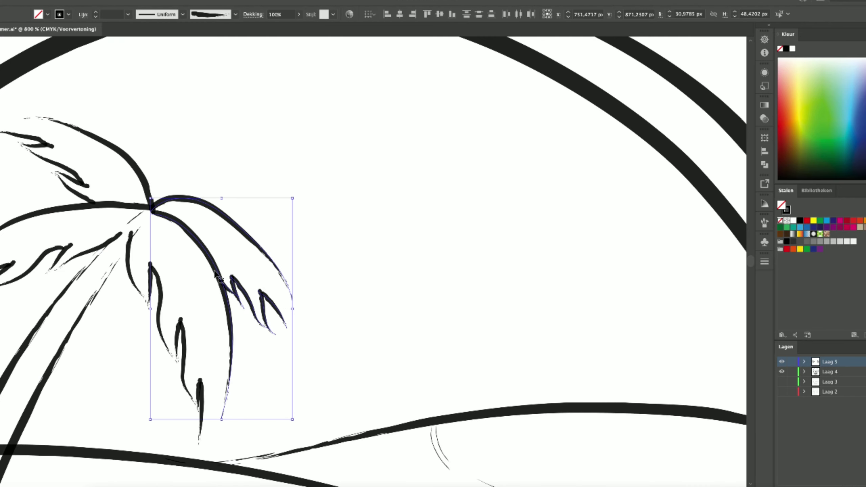
{"action": "scroll", "coordinate": [251, 301], "scroll_direction": "down", "scroll_amount": 3}
{"action": "left_click", "coordinate": [280, 271]}
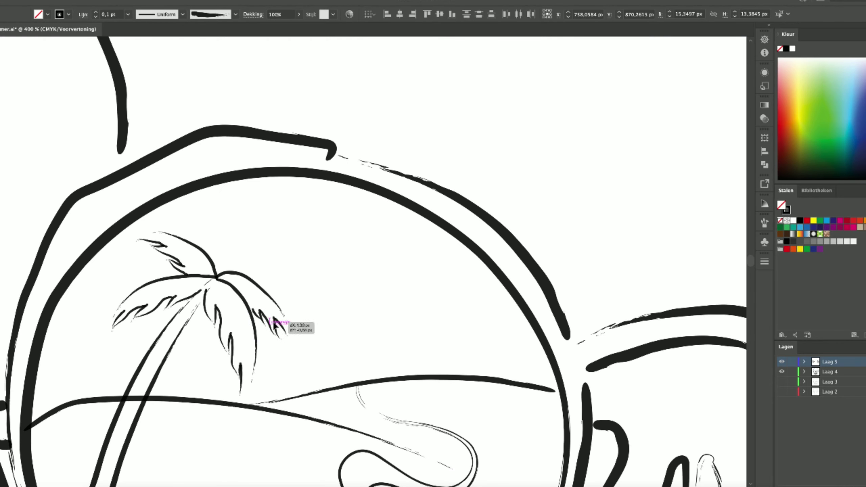
{"action": "scroll", "coordinate": [245, 290], "scroll_direction": "up", "scroll_amount": 3}
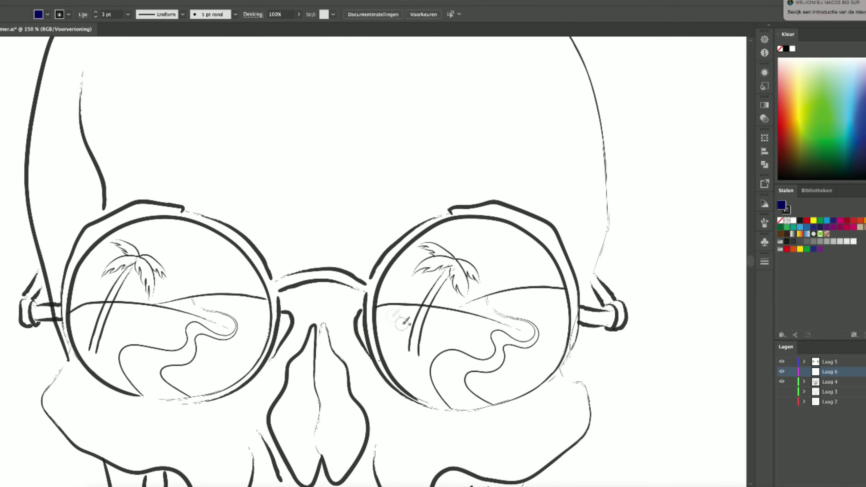
Undo the black sea stroke and pick navy as the paint colour
{"action": "mouse_move", "coordinate": [382, 308]}
{"action": "left_mouse_down"}
{"action": "mouse_move", "coordinate": [382, 322]}
{"action": "mouse_move", "coordinate": [445, 315]}
{"action": "mouse_move", "coordinate": [386, 336]}
{"action": "mouse_move", "coordinate": [423, 396]}
{"action": "mouse_move", "coordinate": [556, 293]}
{"action": "mouse_move", "coordinate": [518, 393]}
{"action": "mouse_move", "coordinate": [557, 293]}
{"action": "mouse_move", "coordinate": [457, 307]}
{"action": "mouse_move", "coordinate": [492, 339]}
{"action": "mouse_move", "coordinate": [469, 338]}
{"action": "mouse_move", "coordinate": [478, 391]}
{"action": "left_mouse_up"}
{"action": "key", "text": "ctrl+z"}
{"action": "double_click", "coordinate": [785, 208]}
{"action": "left_click", "coordinate": [518, 184]}
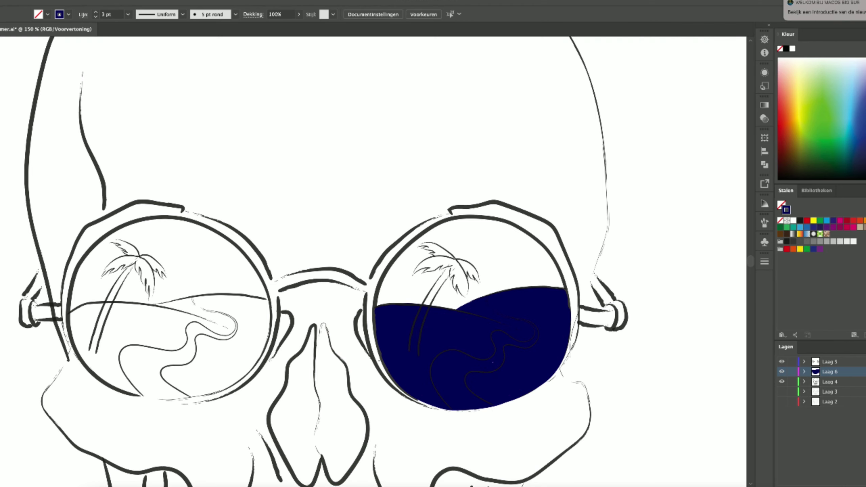
Paint the palm trunk and the top, right and lower palm leaves navy
{"action": "scroll", "coordinate": [452, 322], "scroll_direction": "up", "scroll_amount": 3}
{"action": "mouse_move", "coordinate": [392, 278]}
{"action": "left_mouse_down"}
{"action": "mouse_move", "coordinate": [459, 170]}
{"action": "mouse_move", "coordinate": [396, 290]}
{"action": "left_mouse_up"}
{"action": "left_click_drag", "start_coordinate": [406, 157], "coordinate": [471, 167]}
{"action": "mouse_move", "coordinate": [471, 175]}
{"action": "left_mouse_down"}
{"action": "mouse_move", "coordinate": [426, 133]}
{"action": "mouse_move", "coordinate": [497, 248]}
{"action": "mouse_move", "coordinate": [506, 235]}
{"action": "left_mouse_up"}
{"action": "left_click_drag", "start_coordinate": [473, 152], "coordinate": [528, 193]}
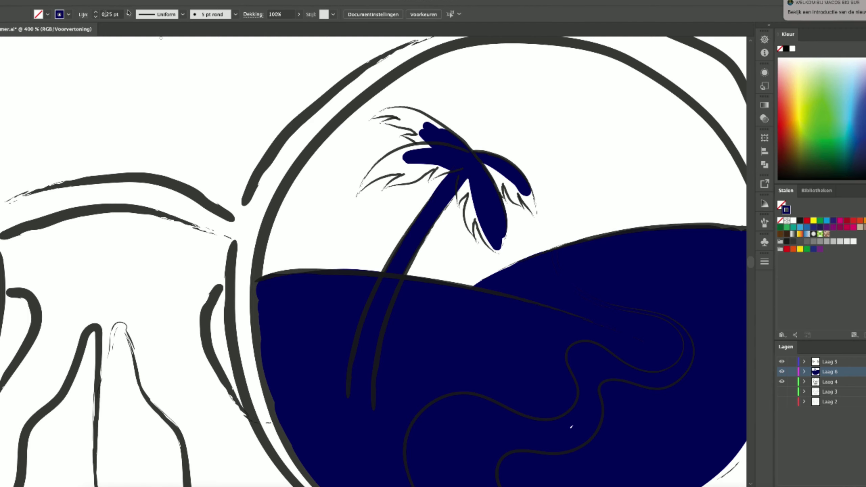
{"action": "scroll", "coordinate": [477, 191], "scroll_direction": "up", "scroll_amount": 2}
{"action": "mouse_move", "coordinate": [440, 218]}
{"action": "left_mouse_down"}
{"action": "mouse_move", "coordinate": [462, 172]}
{"action": "mouse_move", "coordinate": [469, 280]}
{"action": "left_mouse_up"}
{"action": "mouse_move", "coordinate": [457, 196]}
{"action": "left_mouse_down"}
{"action": "mouse_move", "coordinate": [478, 270]}
{"action": "mouse_move", "coordinate": [472, 244]}
{"action": "left_mouse_up"}
{"action": "mouse_move", "coordinate": [522, 314]}
{"action": "left_mouse_down"}
{"action": "mouse_move", "coordinate": [495, 287]}
{"action": "mouse_move", "coordinate": [519, 311]}
{"action": "mouse_move", "coordinate": [533, 270]}
{"action": "left_mouse_up"}
{"action": "left_click_drag", "start_coordinate": [530, 205], "coordinate": [526, 167]}
{"action": "left_click_drag", "start_coordinate": [494, 136], "coordinate": [569, 221]}
Fill the remaining right, left and top-left leaf tips navy, then start a magenta blob in the sea
{"action": "left_click_drag", "start_coordinate": [535, 185], "coordinate": [593, 243]}
{"action": "mouse_move", "coordinate": [585, 194]}
{"action": "left_mouse_down"}
{"action": "mouse_move", "coordinate": [591, 229]}
{"action": "mouse_move", "coordinate": [590, 213]}
{"action": "left_mouse_up"}
{"action": "mouse_move", "coordinate": [380, 172]}
{"action": "left_mouse_down"}
{"action": "mouse_move", "coordinate": [412, 143]}
{"action": "mouse_move", "coordinate": [431, 141]}
{"action": "mouse_move", "coordinate": [439, 127]}
{"action": "left_mouse_up"}
{"action": "mouse_move", "coordinate": [334, 163]}
{"action": "left_mouse_down"}
{"action": "mouse_move", "coordinate": [289, 187]}
{"action": "mouse_move", "coordinate": [348, 165]}
{"action": "left_mouse_up"}
{"action": "mouse_move", "coordinate": [236, 201]}
{"action": "left_mouse_down"}
{"action": "mouse_move", "coordinate": [261, 154]}
{"action": "mouse_move", "coordinate": [283, 154]}
{"action": "mouse_move", "coordinate": [293, 133]}
{"action": "mouse_move", "coordinate": [349, 136]}
{"action": "left_mouse_up"}
{"action": "scroll", "coordinate": [344, 141], "scroll_direction": "up", "scroll_amount": 5}
{"action": "scroll", "coordinate": [344, 141], "scroll_direction": "right", "scroll_amount": 5}
{"action": "mouse_move", "coordinate": [196, 119]}
{"action": "left_mouse_down"}
{"action": "mouse_move", "coordinate": [242, 99]}
{"action": "mouse_move", "coordinate": [265, 119]}
{"action": "mouse_move", "coordinate": [259, 157]}
{"action": "left_mouse_up"}
{"action": "mouse_move", "coordinate": [254, 152]}
{"action": "left_mouse_down"}
{"action": "mouse_move", "coordinate": [289, 154]}
{"action": "mouse_move", "coordinate": [295, 170]}
{"action": "left_mouse_up"}
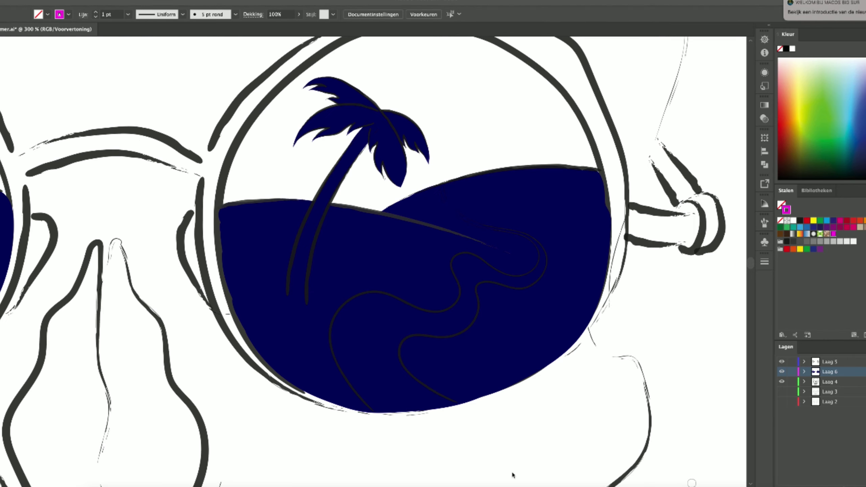
{"action": "mouse_move", "coordinate": [371, 295]}
{"action": "left_mouse_down"}
{"action": "mouse_move", "coordinate": [389, 298]}
{"action": "mouse_move", "coordinate": [370, 400]}
{"action": "mouse_move", "coordinate": [440, 402]}
{"action": "mouse_move", "coordinate": [351, 307]}
{"action": "mouse_move", "coordinate": [383, 397]}
{"action": "mouse_move", "coordinate": [356, 331]}
{"action": "mouse_move", "coordinate": [383, 333]}
{"action": "left_mouse_up"}
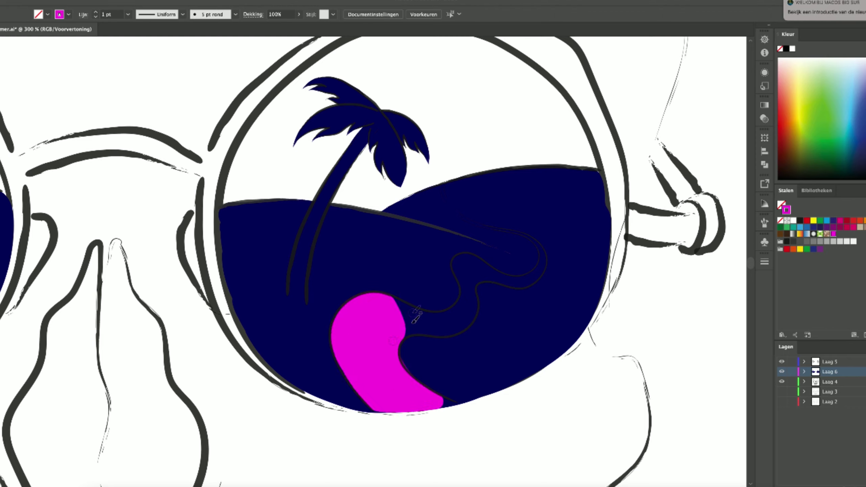
Brush a magenta loop, then a thinner magenta arc winding toward the horizon
{"action": "mouse_move", "coordinate": [476, 259]}
{"action": "left_mouse_down"}
{"action": "mouse_move", "coordinate": [403, 299]}
{"action": "mouse_move", "coordinate": [440, 333]}
{"action": "mouse_move", "coordinate": [479, 265]}
{"action": "mouse_move", "coordinate": [542, 263]}
{"action": "mouse_move", "coordinate": [482, 277]}
{"action": "left_mouse_up"}
{"action": "left_click", "coordinate": [96, 16]}
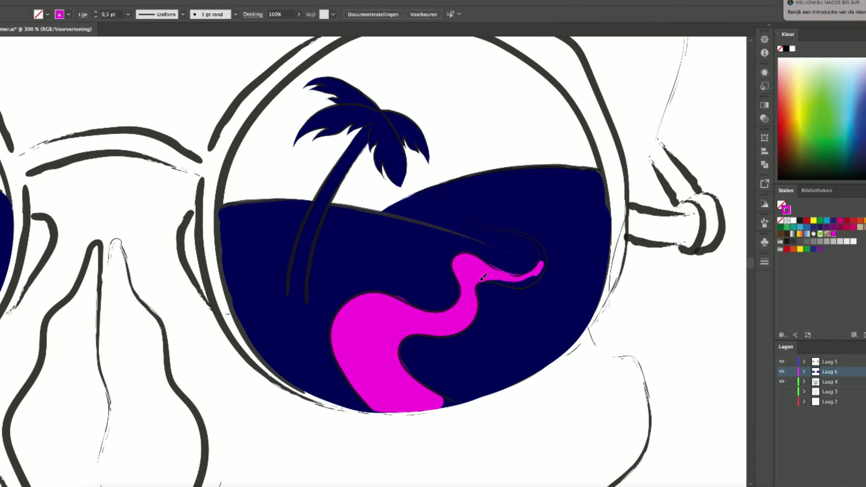
{"action": "scroll", "coordinate": [517, 239], "scroll_direction": "up", "scroll_amount": 2}
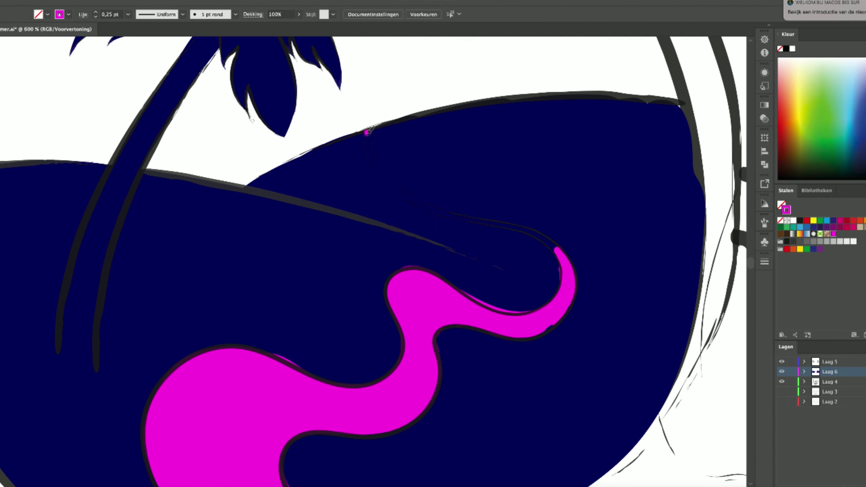
{"action": "mouse_move", "coordinate": [365, 133]}
{"action": "left_mouse_down"}
{"action": "mouse_move", "coordinate": [426, 207]}
{"action": "mouse_move", "coordinate": [559, 248]}
{"action": "left_mouse_up"}
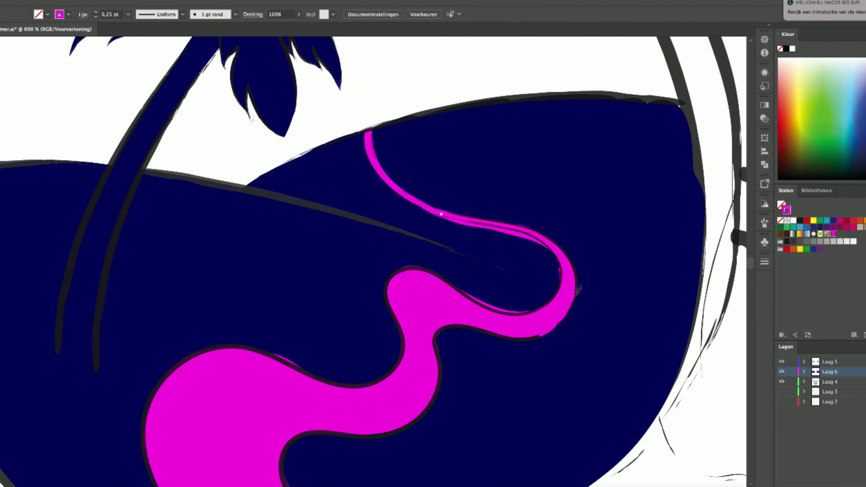
Reshape the thin magenta stream's anchors with Direct Selection, then deselect
{"action": "scroll", "coordinate": [497, 303], "scroll_direction": "up", "scroll_amount": 1}
{"action": "scroll", "coordinate": [313, 120], "scroll_direction": "up", "scroll_amount": 1}
{"action": "scroll", "coordinate": [289, 116], "scroll_direction": "up", "scroll_amount": 1}
{"action": "key", "text": "a"}
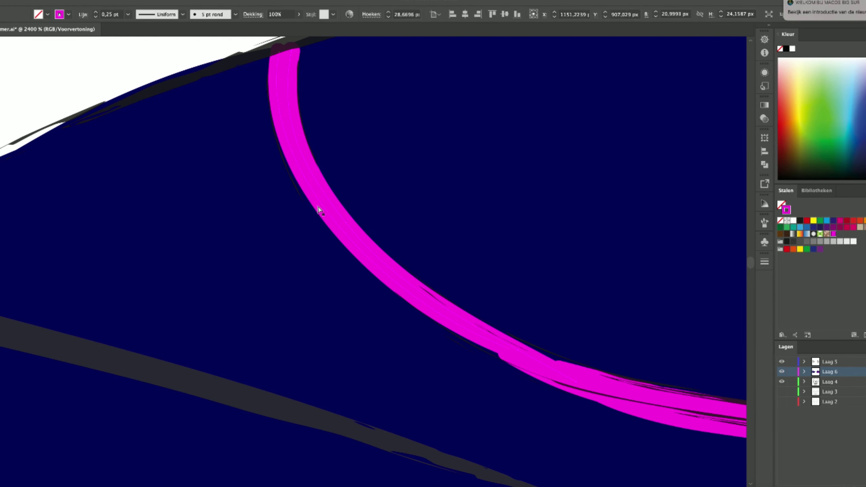
{"action": "left_click", "coordinate": [497, 360]}
{"action": "left_click_drag", "start_coordinate": [381, 286], "coordinate": [344, 234]}
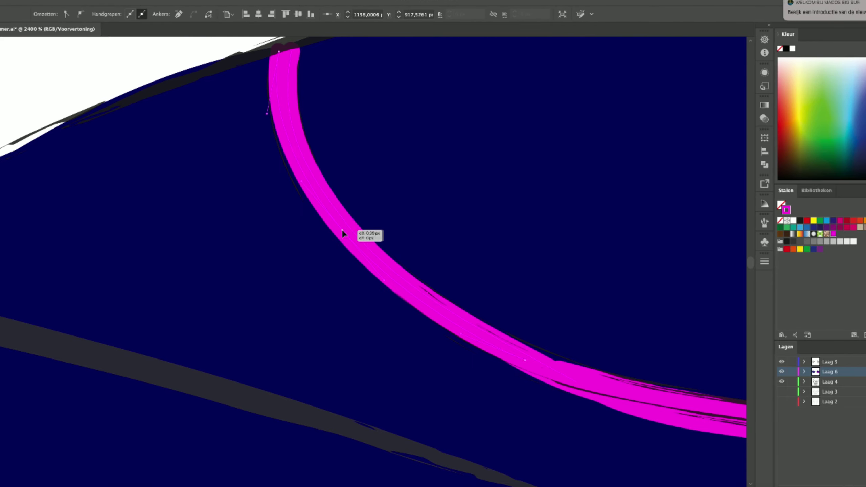
{"action": "left_click_drag", "start_coordinate": [478, 363], "coordinate": [505, 352]}
{"action": "key", "text": "ctrl+shift+a"}
Paint a thick magenta band filling the sky above the horizon
{"action": "scroll", "coordinate": [504, 352], "scroll_direction": "down", "scroll_amount": 3}
{"action": "scroll", "coordinate": [505, 351], "scroll_direction": "down", "scroll_amount": 3}
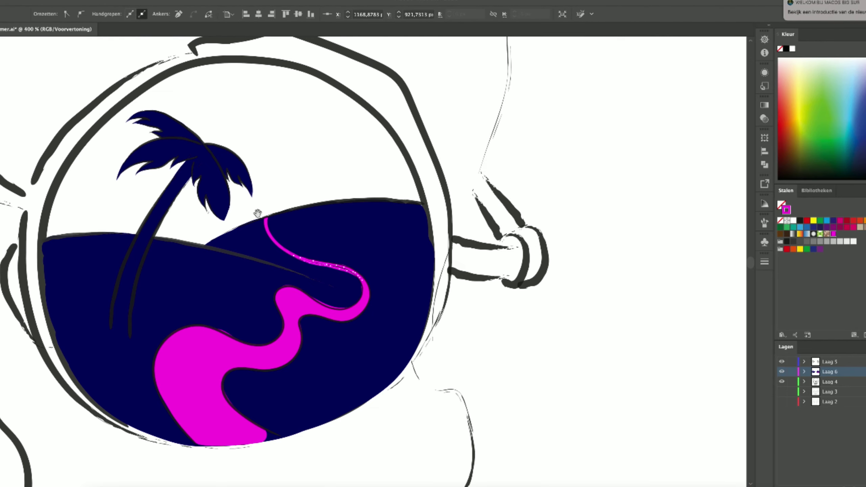
{"action": "mouse_move", "coordinate": [54, 254]}
{"action": "left_mouse_down"}
{"action": "mouse_move", "coordinate": [287, 70]}
{"action": "mouse_move", "coordinate": [228, 149]}
{"action": "left_mouse_up"}
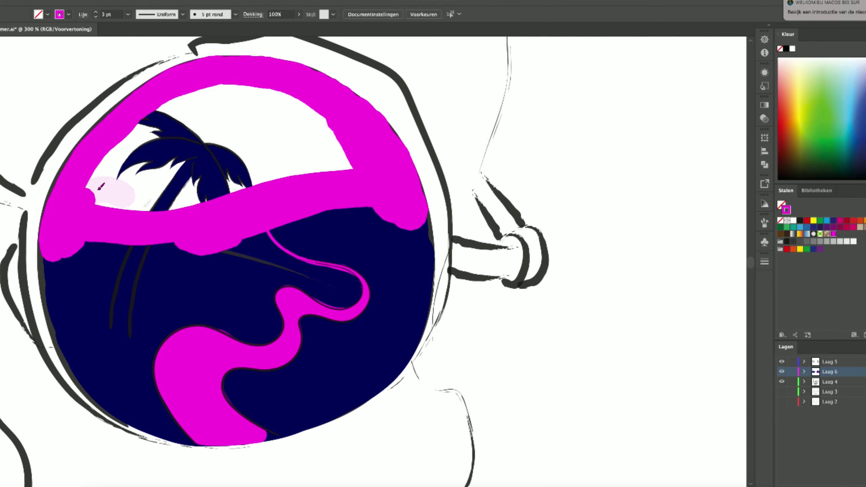
Send the magenta sky to the back and reduce the brush weight to 0,15 pt
{"action": "right_click", "coordinate": [53, 150]}
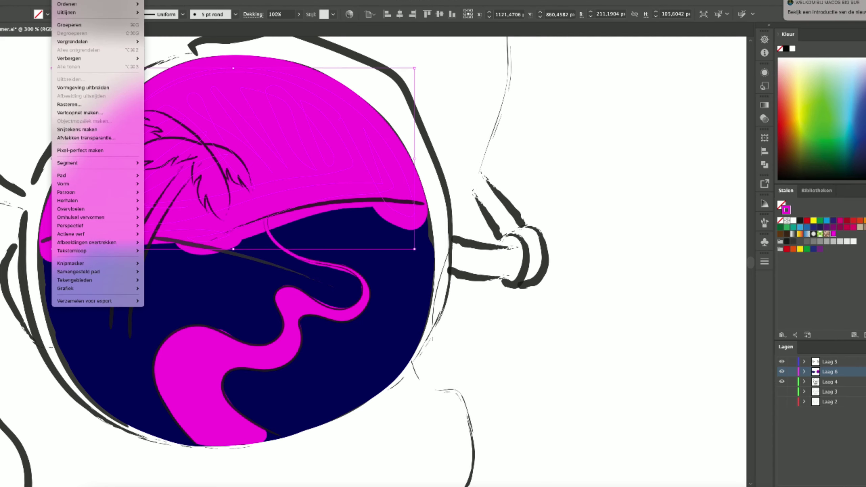
{"action": "left_click", "coordinate": [163, 191]}
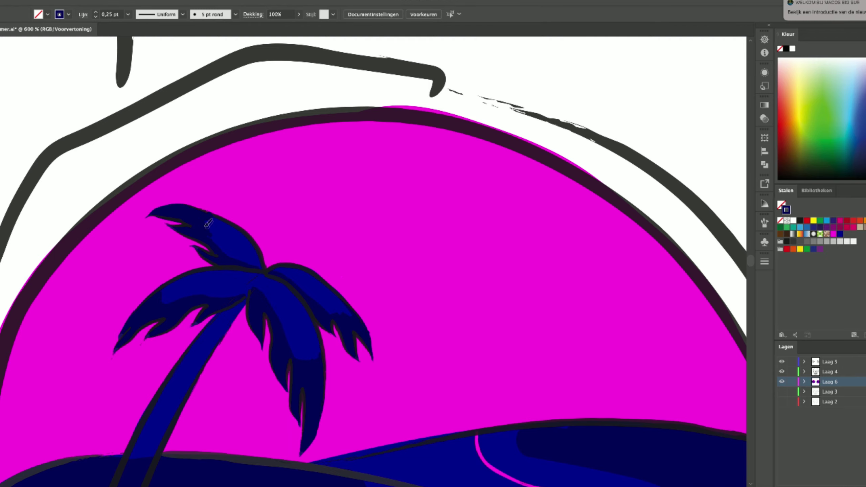
{"action": "scroll", "coordinate": [307, 300], "scroll_direction": "down", "scroll_amount": 1}
{"action": "key", "text": "bracketleft"}
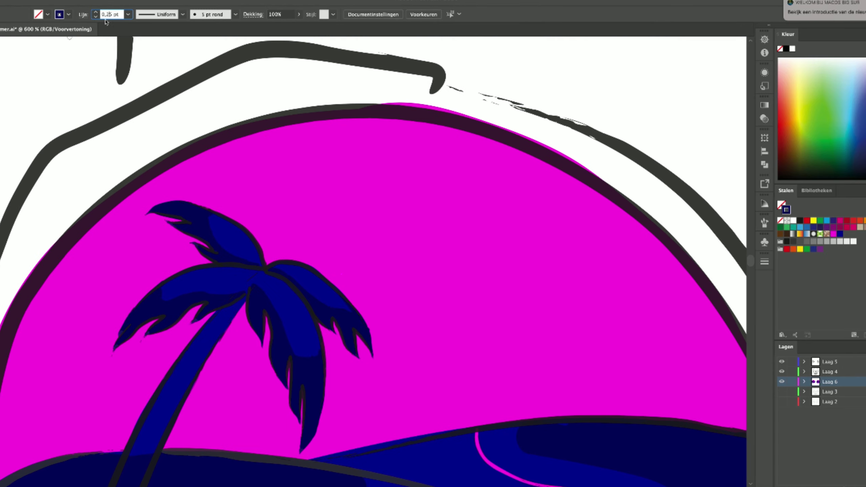
{"action": "key", "text": "bracketleft"}
{"action": "key", "text": "ctrl+minus"}
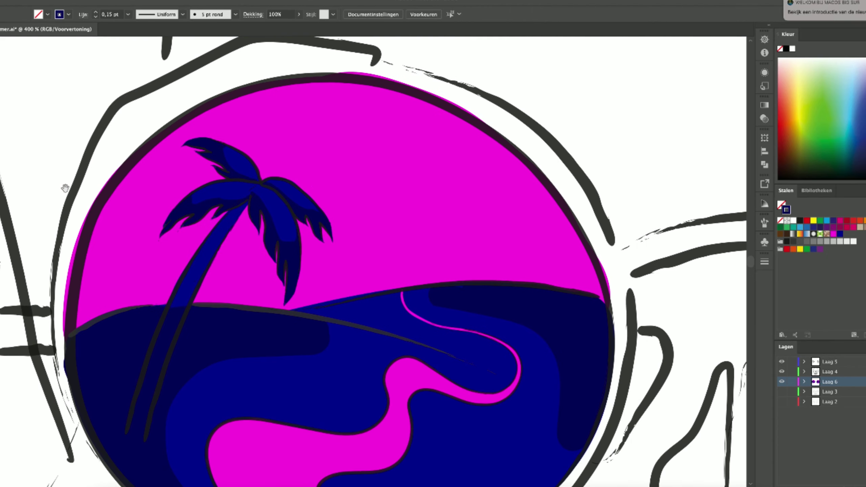
Paint lighter blue highlights along the palm trunk and over dark marks at its base
{"action": "mouse_move", "coordinate": [149, 416]}
{"action": "left_mouse_down"}
{"action": "mouse_move", "coordinate": [147, 437]}
{"action": "mouse_move", "coordinate": [138, 438]}
{"action": "left_mouse_up"}
{"action": "key", "text": "i"}
{"action": "left_click_drag", "start_coordinate": [150, 385], "coordinate": [143, 428]}
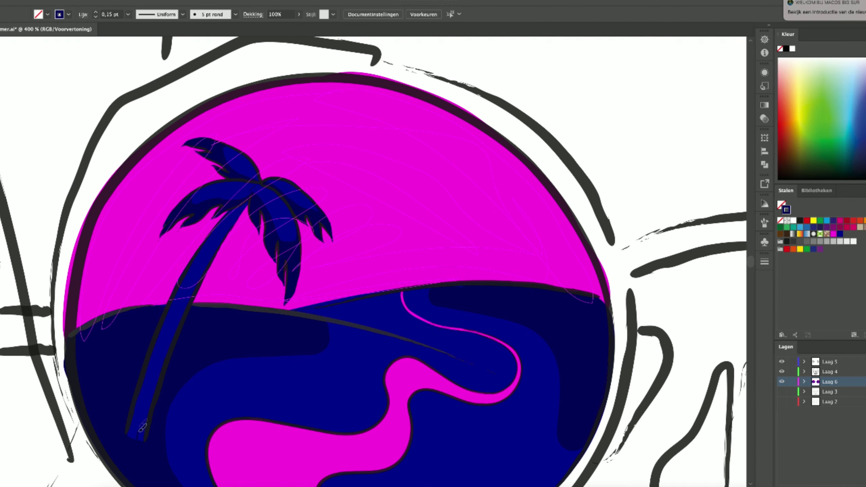
{"action": "scroll", "coordinate": [155, 355], "scroll_direction": "up", "scroll_amount": 1}
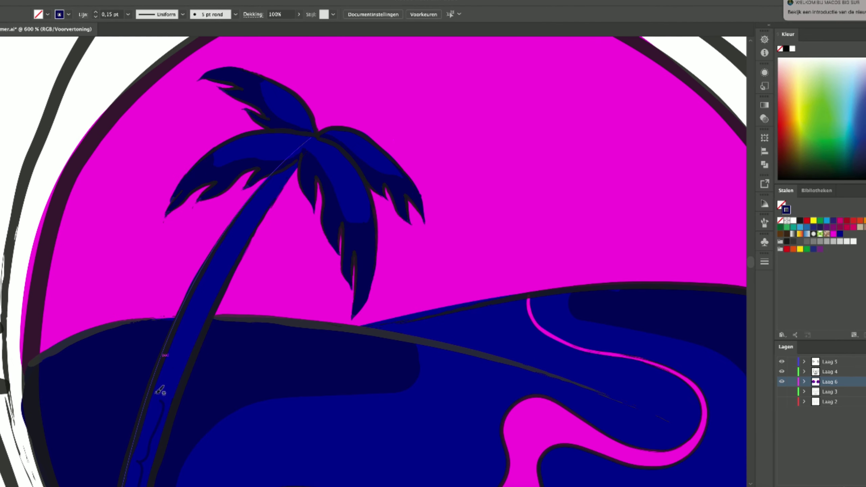
{"action": "scroll", "coordinate": [47, 481], "scroll_direction": "down", "scroll_amount": 4}
{"action": "scroll", "coordinate": [218, 350], "scroll_direction": "up", "scroll_amount": 1}
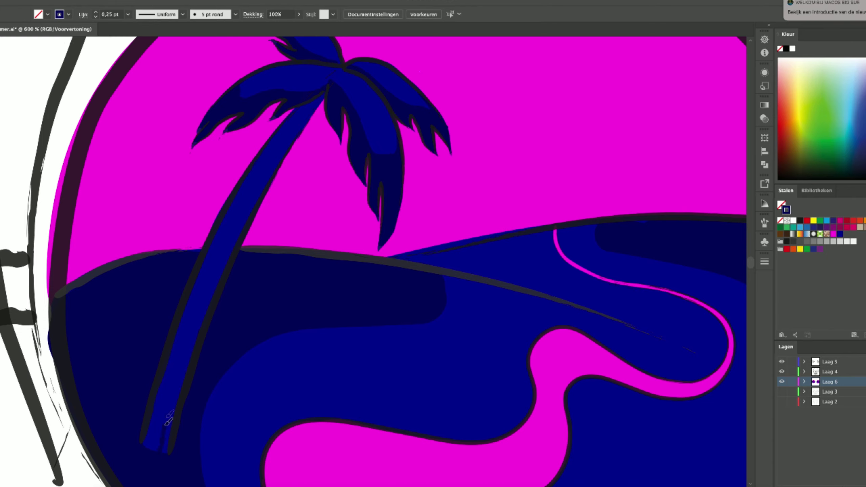
{"action": "left_click_drag", "start_coordinate": [168, 452], "coordinate": [264, 187]}
{"action": "left_click_drag", "start_coordinate": [328, 90], "coordinate": [296, 110]}
Undo the last thin trunk stroke and clear the selection
{"action": "key", "text": "ctrl+shift+a"}
{"action": "key", "text": "ctrl+z"}
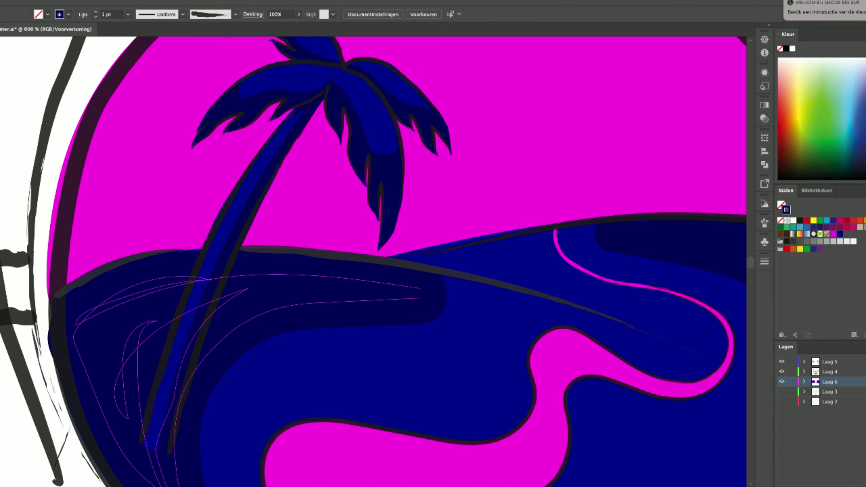
{"action": "scroll", "coordinate": [247, 248], "scroll_direction": "up", "scroll_amount": 1}
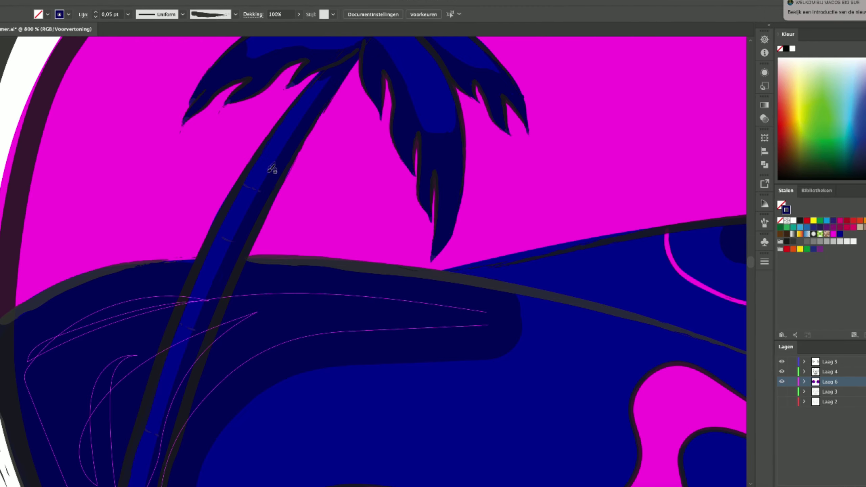
{"action": "key", "text": "ctrl+shift+a"}
{"action": "scroll", "coordinate": [282, 170], "scroll_direction": "down", "scroll_amount": 3}
Sketch fine river strokes, set the brush to 0,05 pt, and redraw a thinner river-curve line
{"action": "scroll", "coordinate": [308, 346], "scroll_direction": "up", "scroll_amount": 1}
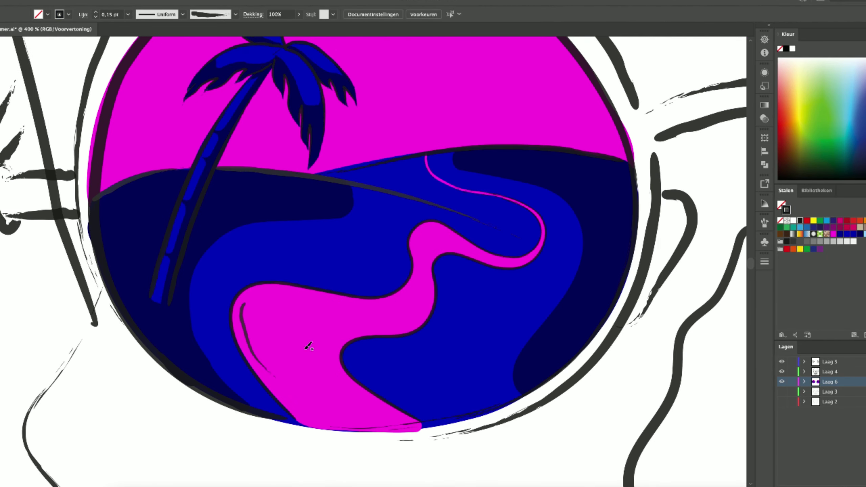
{"action": "mouse_move", "coordinate": [308, 346]}
{"action": "left_mouse_down"}
{"action": "mouse_move", "coordinate": [303, 295]}
{"action": "mouse_move", "coordinate": [338, 294]}
{"action": "mouse_move", "coordinate": [264, 296]}
{"action": "mouse_move", "coordinate": [295, 295]}
{"action": "left_mouse_up"}
{"action": "left_click_drag", "start_coordinate": [338, 335], "coordinate": [354, 392]}
{"action": "type", "text": "0,05"}
{"action": "key", "text": "Return"}
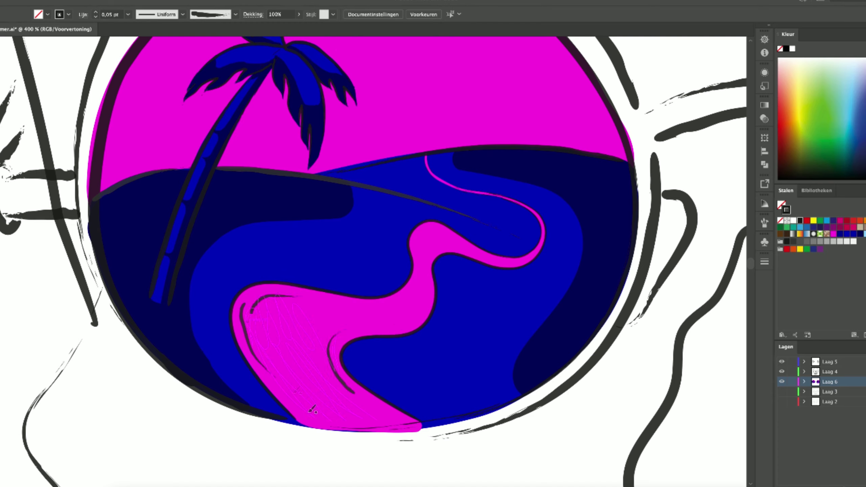
{"action": "key", "text": "ctrl+z"}
{"action": "left_click_drag", "start_coordinate": [330, 337], "coordinate": [344, 381]}
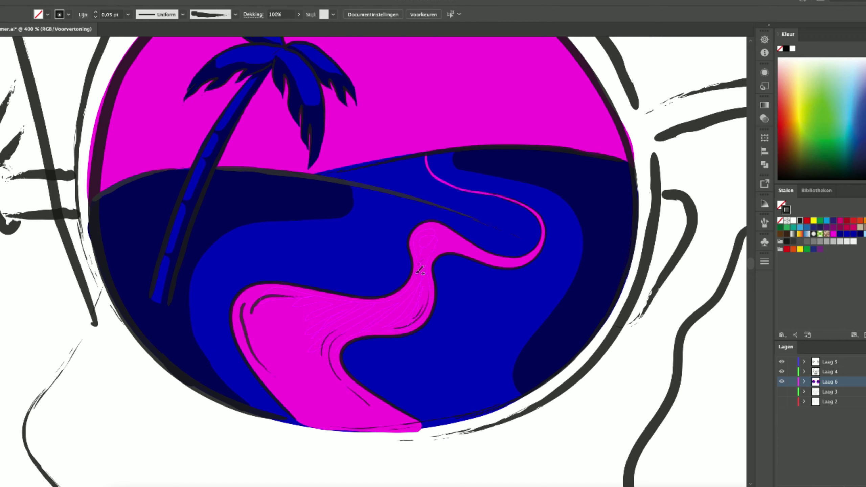
Add faint shading lines in the river neck, lower bend and left edge
{"action": "left_click_drag", "start_coordinate": [416, 239], "coordinate": [419, 273]}
{"action": "left_click_drag", "start_coordinate": [413, 278], "coordinate": [426, 233]}
{"action": "left_click_drag", "start_coordinate": [518, 256], "coordinate": [523, 239]}
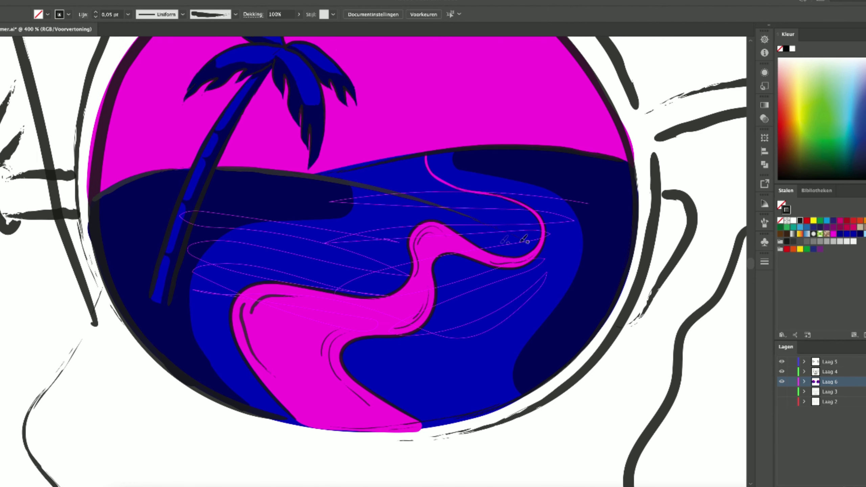
{"action": "key", "text": "ctrl+z"}
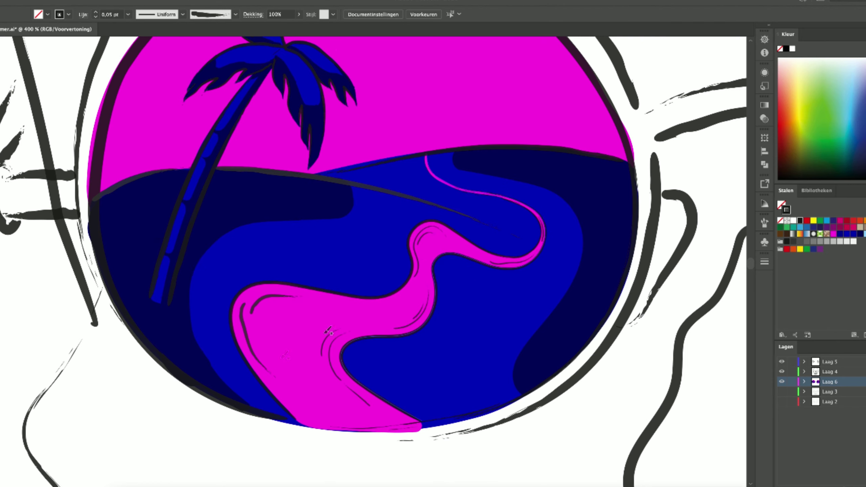
{"action": "left_click_drag", "start_coordinate": [309, 315], "coordinate": [304, 318]}
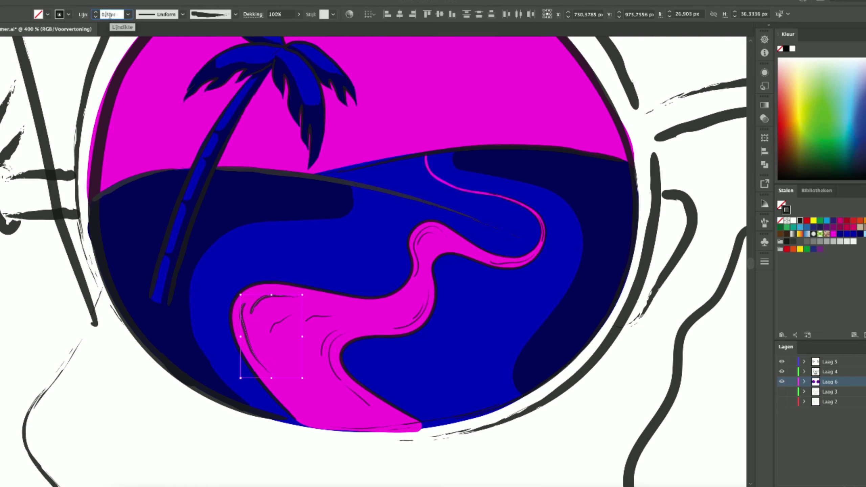
{"action": "scroll", "coordinate": [278, 399], "scroll_direction": "down", "scroll_amount": 2}
{"action": "scroll", "coordinate": [288, 457], "scroll_direction": "up", "scroll_amount": 1}
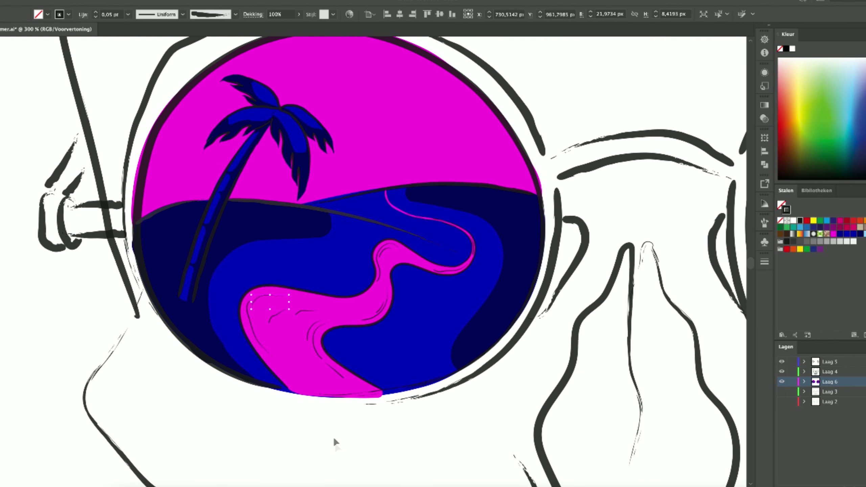
{"action": "scroll", "coordinate": [254, 304], "scroll_direction": "up", "scroll_amount": 1}
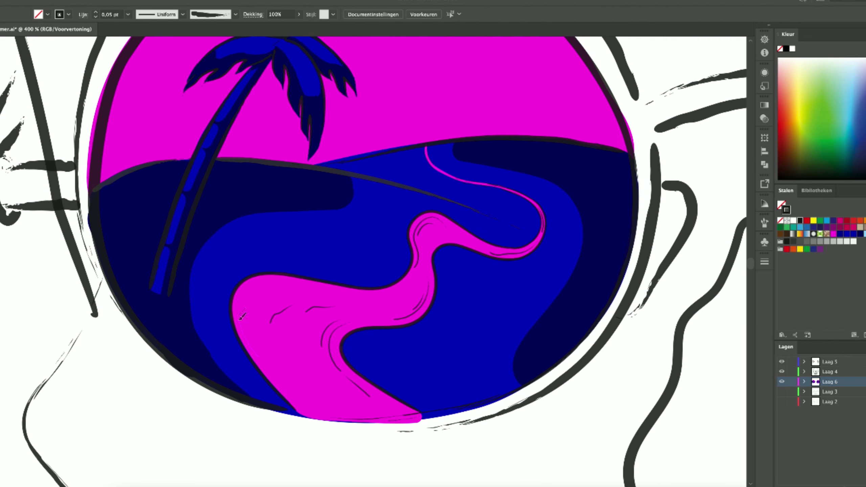
{"action": "left_click_drag", "start_coordinate": [241, 318], "coordinate": [249, 296]}
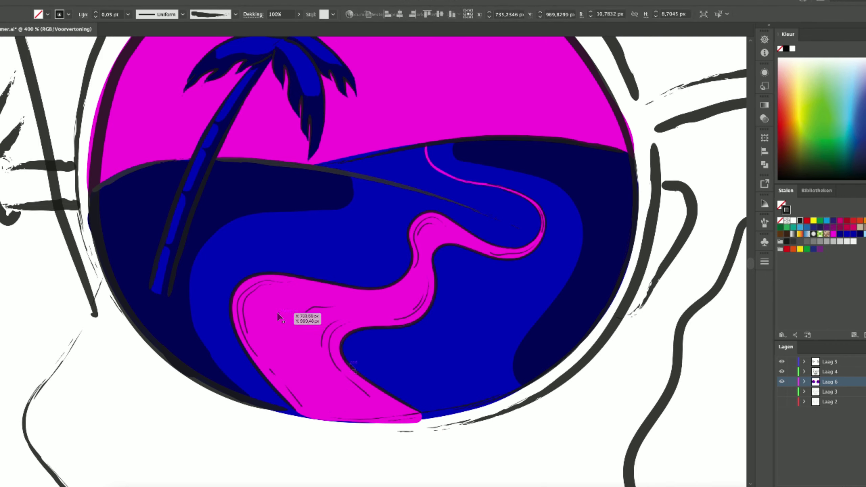
Add short shading strokes in the lower river and smooth curved lines along its inner edges
{"action": "scroll", "coordinate": [284, 336], "scroll_direction": "down", "scroll_amount": 3}
{"action": "scroll", "coordinate": [284, 395], "scroll_direction": "up", "scroll_amount": 2}
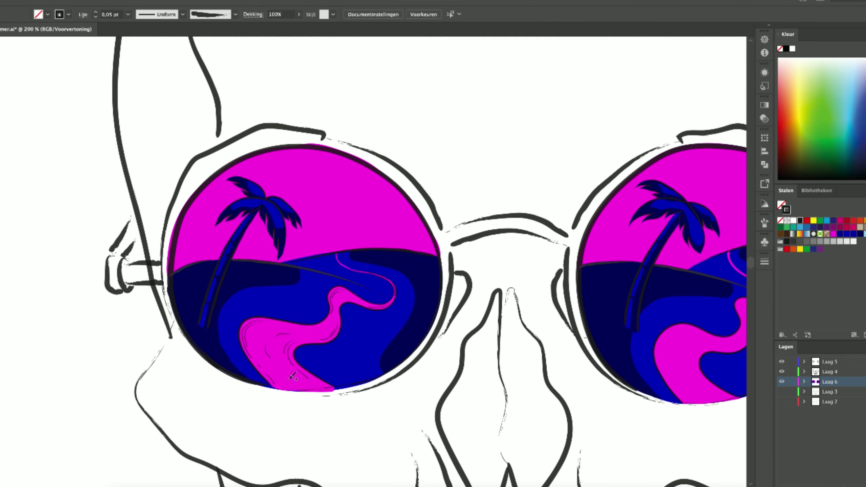
{"action": "scroll", "coordinate": [293, 374], "scroll_direction": "up", "scroll_amount": 3}
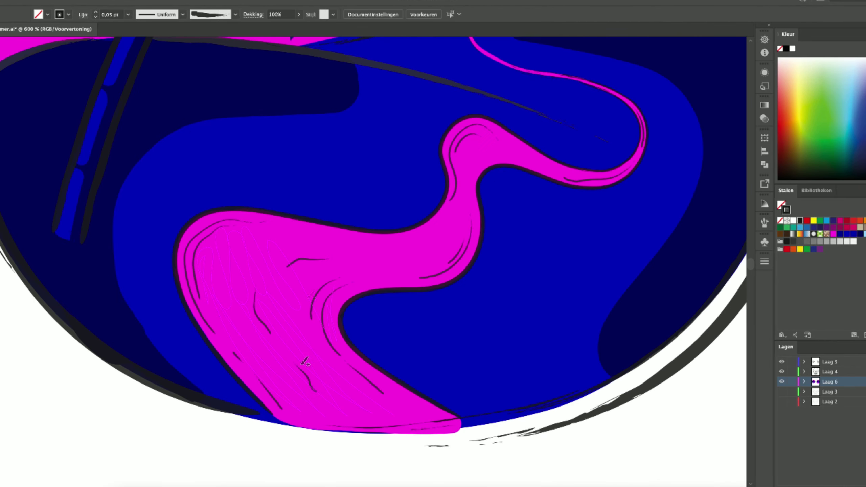
{"action": "scroll", "coordinate": [304, 362], "scroll_direction": "down", "scroll_amount": 5}
{"action": "scroll", "coordinate": [351, 351], "scroll_direction": "up", "scroll_amount": 3}
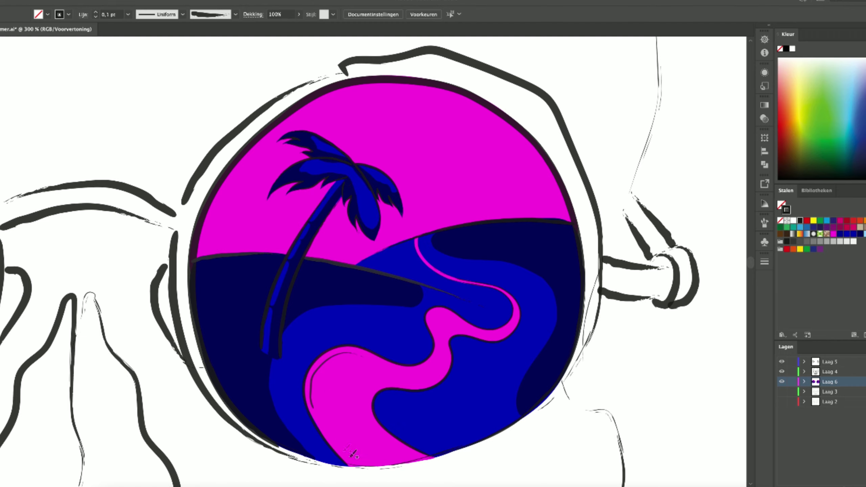
{"action": "left_click_drag", "start_coordinate": [350, 458], "coordinate": [333, 435]}
{"action": "left_click_drag", "start_coordinate": [425, 460], "coordinate": [392, 447]}
{"action": "left_click_drag", "start_coordinate": [388, 384], "coordinate": [364, 415]}
{"action": "left_click_drag", "start_coordinate": [376, 383], "coordinate": [361, 405]}
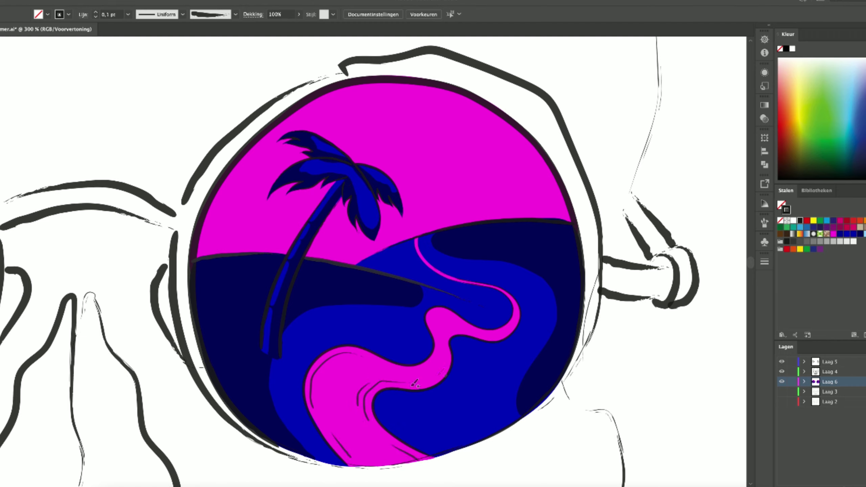
{"action": "left_click_drag", "start_coordinate": [353, 357], "coordinate": [318, 379]}
{"action": "left_click_drag", "start_coordinate": [371, 353], "coordinate": [306, 384]}
Add thin detail lines beside the palm trunk and along the horizon
{"action": "key", "text": "bracketleft"}
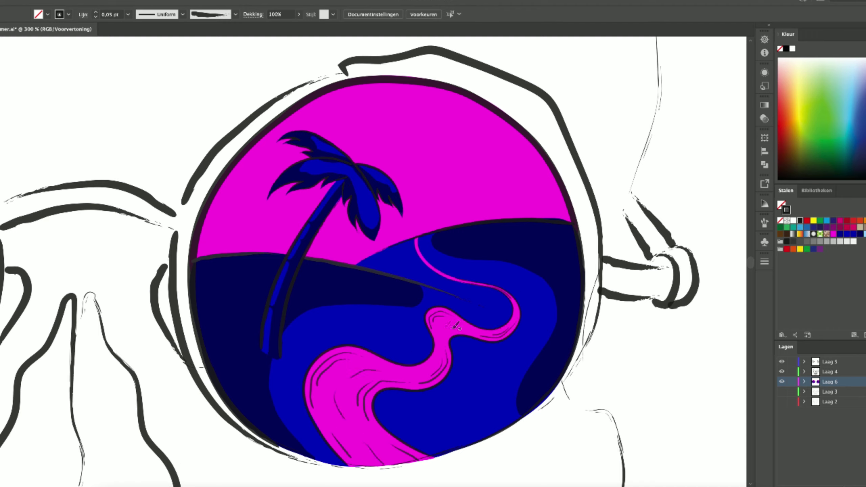
{"action": "key", "text": "bracketright"}
{"action": "left_click_drag", "start_coordinate": [297, 229], "coordinate": [284, 250]}
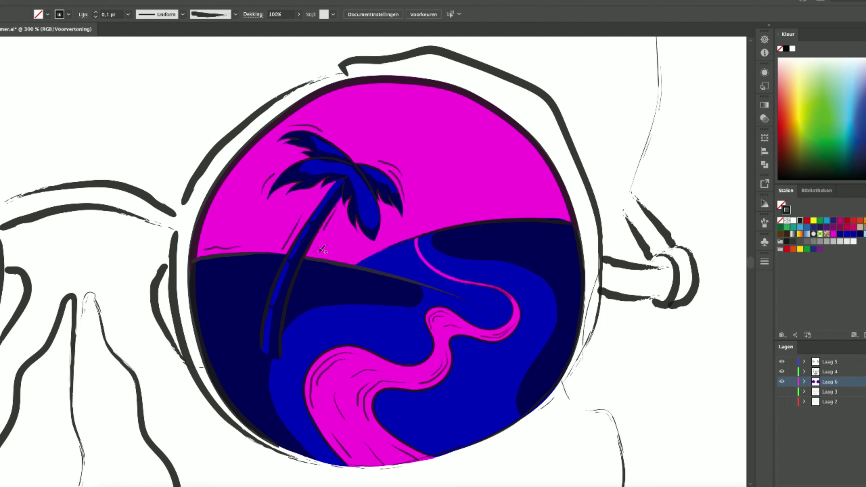
{"action": "left_click_drag", "start_coordinate": [533, 212], "coordinate": [523, 209]}
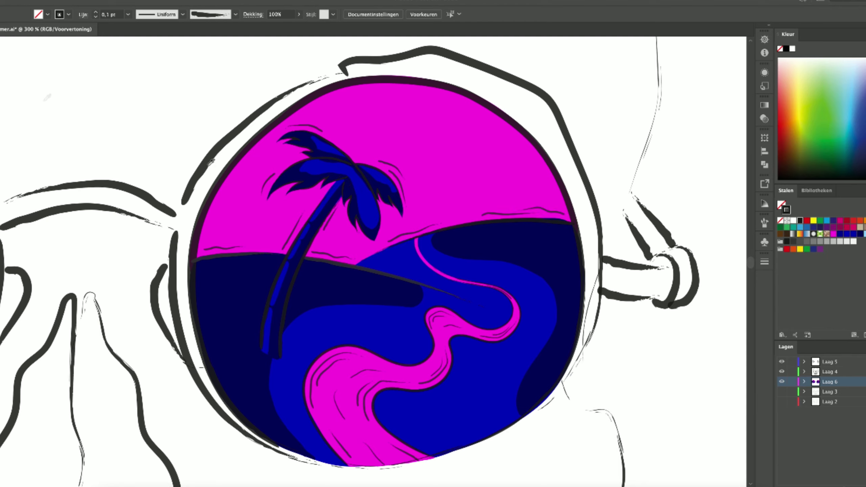
{"action": "left_click", "coordinate": [302, 365], "text": "ctrl"}
{"action": "left_click", "coordinate": [361, 334], "text": "ctrl"}
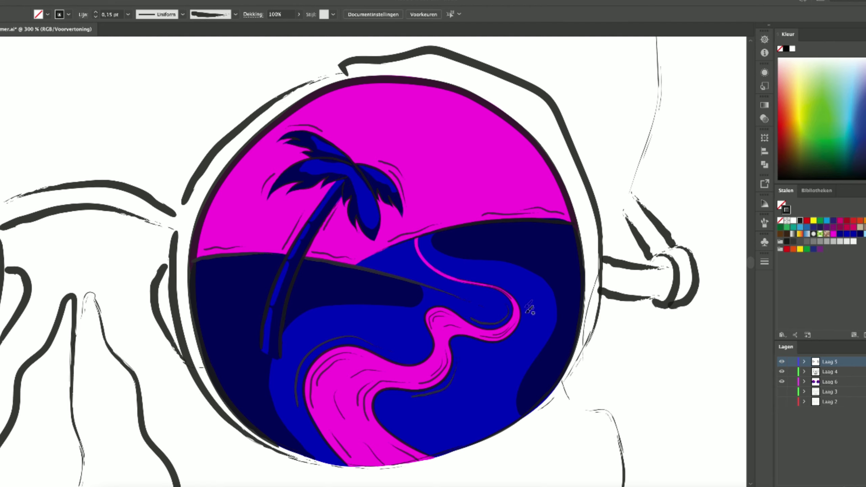
Draw a curve along the river bend's right edge and recolour river detail strokes magenta
{"action": "left_click_drag", "start_coordinate": [528, 321], "coordinate": [517, 287]}
{"action": "left_click", "coordinate": [300, 375], "text": "ctrl"}
{"action": "left_click", "coordinate": [833, 234]}
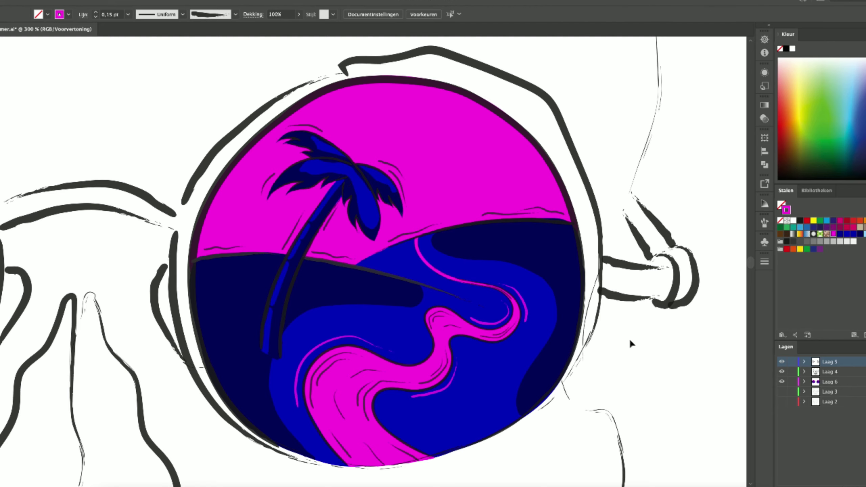
{"action": "left_click", "coordinate": [523, 307], "text": "ctrl"}
{"action": "left_click", "coordinate": [833, 234]}
{"action": "left_click", "coordinate": [354, 324], "text": "ctrl"}
{"action": "scroll", "coordinate": [355, 324], "scroll_direction": "down", "scroll_amount": 5}
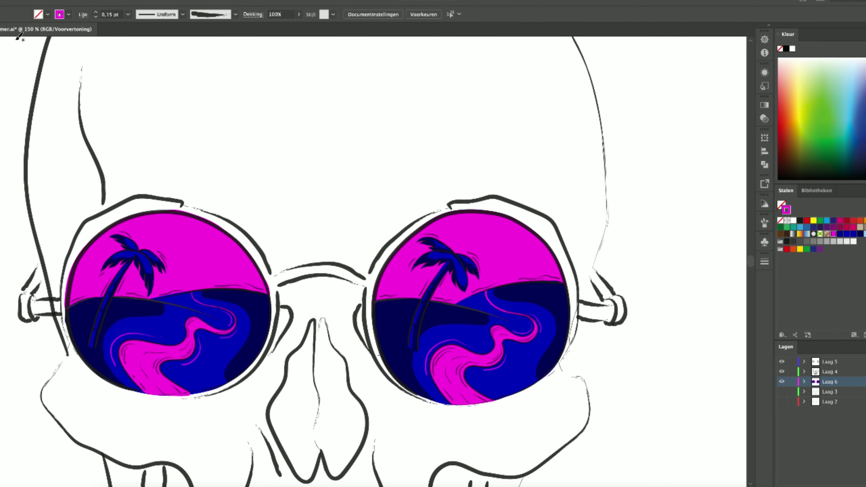
Draw thin white reflection lines across both lenses
{"action": "key", "text": "b"}
{"action": "left_click_drag", "start_coordinate": [473, 279], "coordinate": [450, 338]}
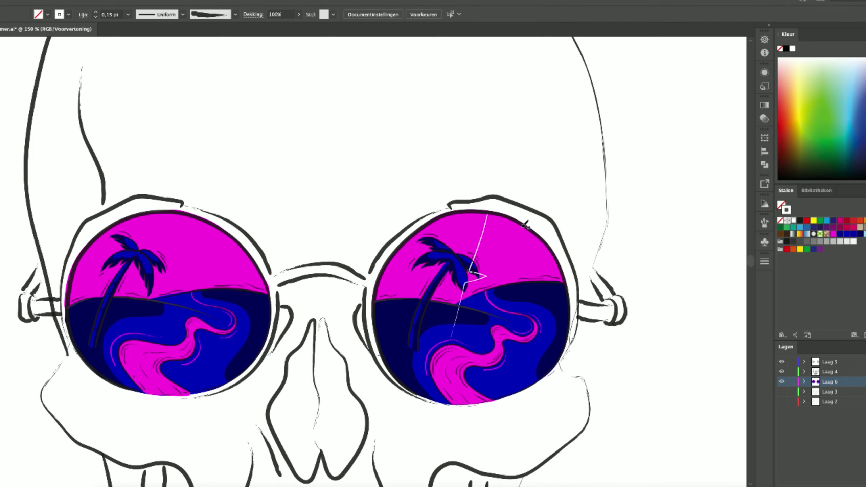
{"action": "left_click_drag", "start_coordinate": [523, 223], "coordinate": [484, 326]}
{"action": "left_click_drag", "start_coordinate": [185, 217], "coordinate": [140, 338]}
{"action": "mouse_move", "coordinate": [209, 225]}
{"action": "left_mouse_down"}
{"action": "mouse_move", "coordinate": [140, 390]}
{"action": "mouse_move", "coordinate": [179, 314]}
{"action": "mouse_move", "coordinate": [177, 324]}
{"action": "left_mouse_up"}
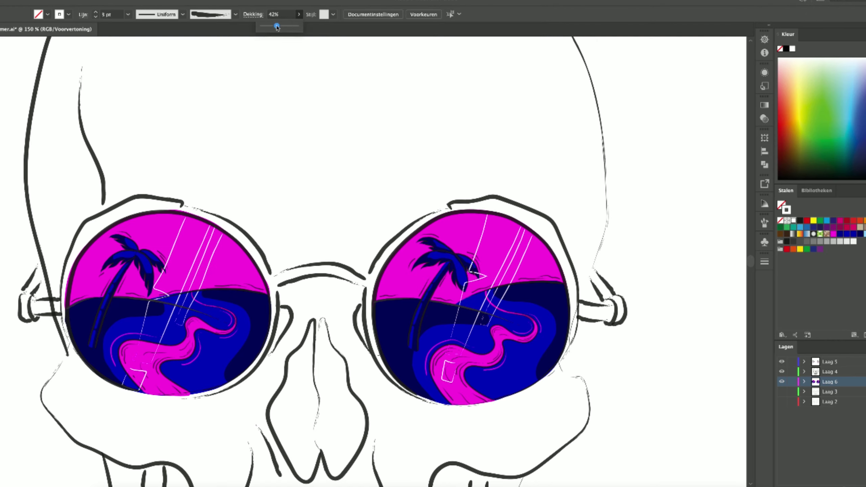
Switch to a 30% opacity 5 pt round brush and paint glare bands on the right lens
{"action": "left_click", "coordinate": [235, 14]}
{"action": "left_click", "coordinate": [147, 46]}
{"action": "left_click", "coordinate": [96, 17]}
{"action": "left_click_drag", "start_coordinate": [494, 211], "coordinate": [523, 221]}
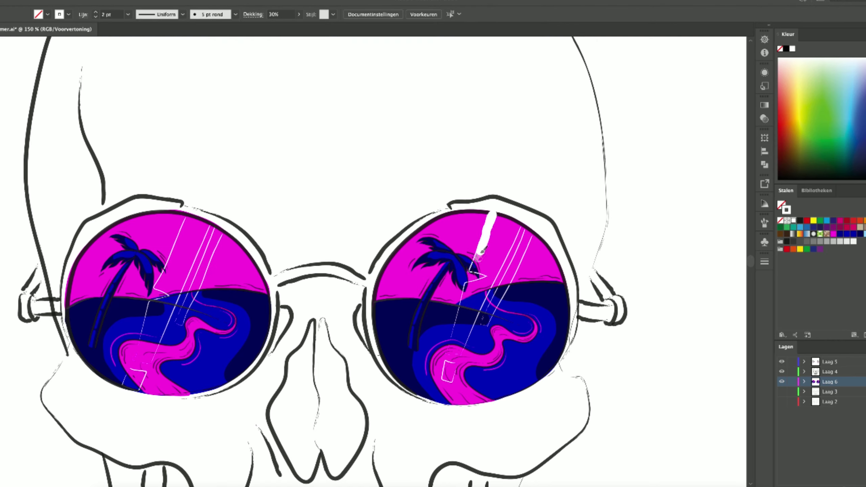
{"action": "mouse_move", "coordinate": [494, 277]}
{"action": "left_mouse_down"}
{"action": "mouse_move", "coordinate": [464, 287]}
{"action": "mouse_move", "coordinate": [453, 355]}
{"action": "mouse_move", "coordinate": [511, 292]}
{"action": "left_mouse_up"}
Select the painted white glare bands to adjust them
{"action": "scroll", "coordinate": [480, 306], "scroll_direction": "up", "scroll_amount": 2}
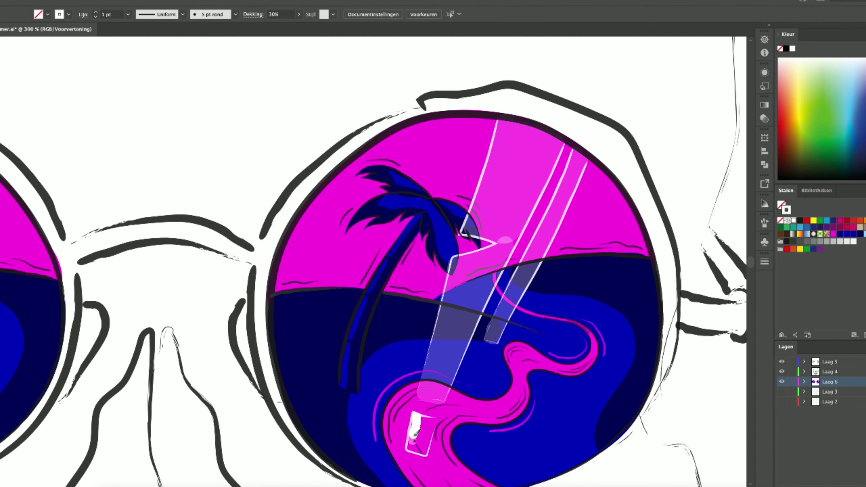
{"action": "key", "text": "v"}
{"action": "left_click", "coordinate": [495, 223]}
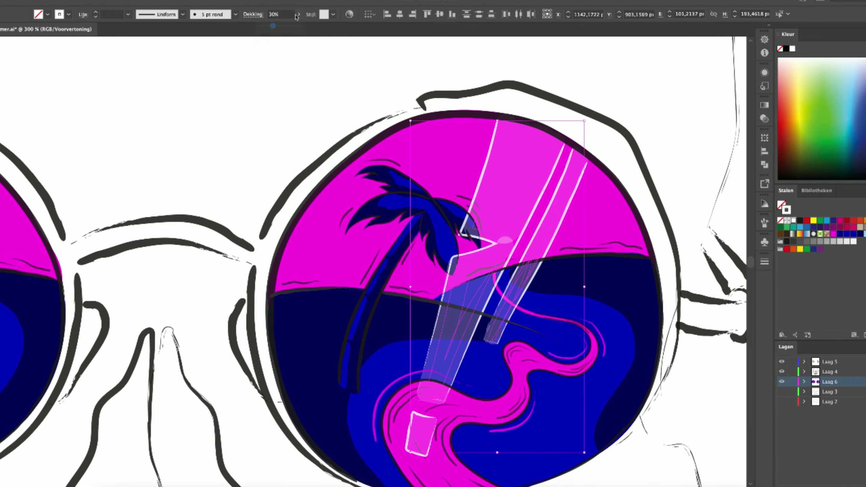
{"action": "left_click", "coordinate": [490, 156]}
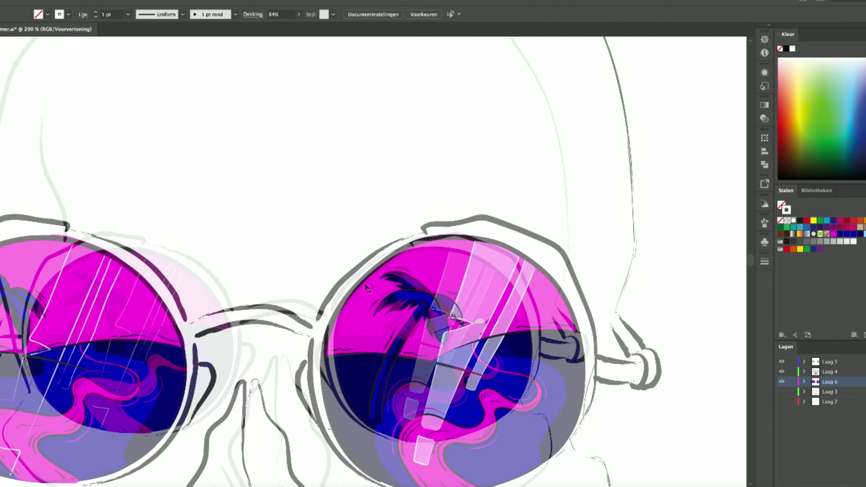
Paint the right lens's top rim in solid orange at 100% opacity
{"action": "key", "text": "bracketleft"}
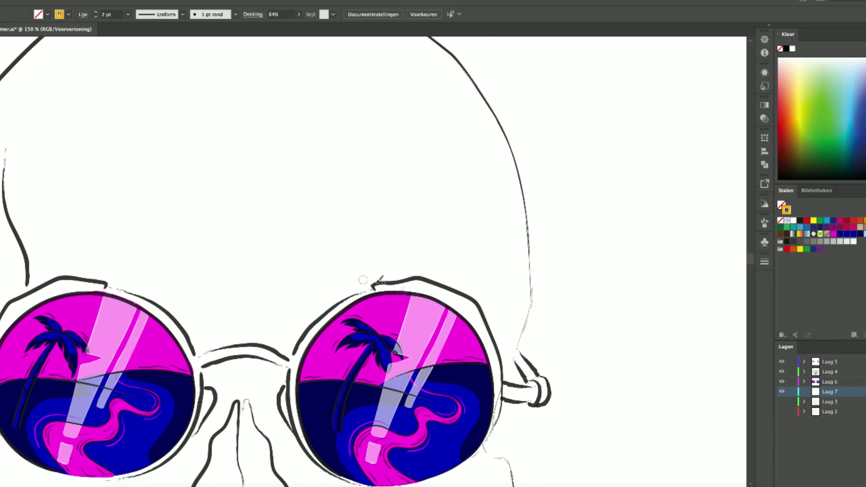
{"action": "left_click_drag", "start_coordinate": [374, 285], "coordinate": [505, 365]}
{"action": "key", "text": "ctrl+z"}
{"action": "key", "text": "0"}
{"action": "mouse_move", "coordinate": [497, 413]}
{"action": "left_mouse_down"}
{"action": "mouse_move", "coordinate": [382, 284]}
{"action": "mouse_move", "coordinate": [496, 409]}
{"action": "left_mouse_up"}
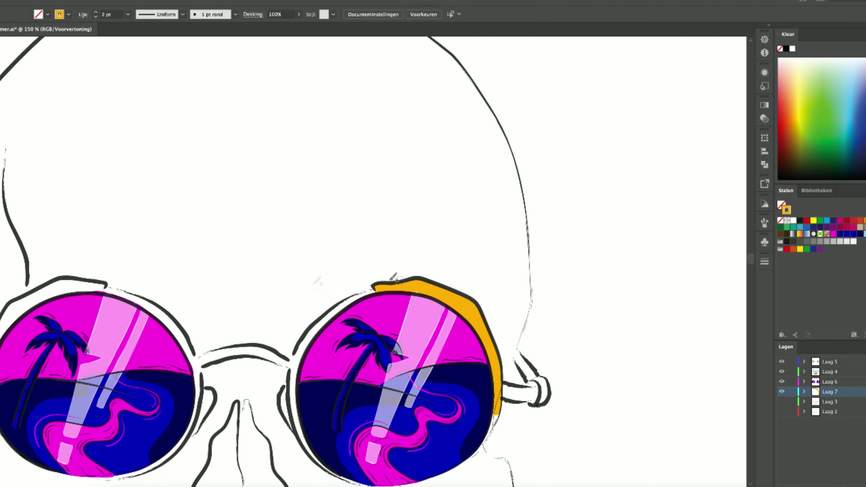
{"action": "mouse_move", "coordinate": [373, 289]}
{"action": "left_mouse_down"}
{"action": "mouse_move", "coordinate": [298, 374]}
{"action": "mouse_move", "coordinate": [333, 475]}
{"action": "left_mouse_up"}
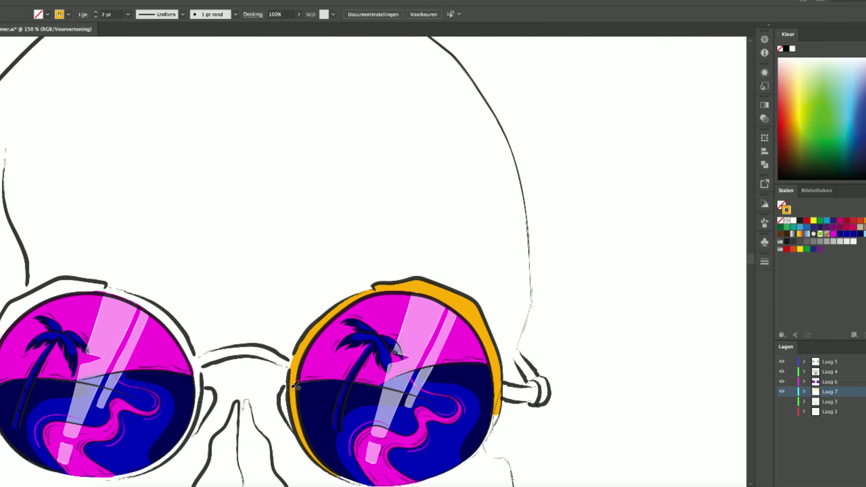
With a thinner brush, paint the right lens's bottom rim and right temple arm orange
{"action": "scroll", "coordinate": [306, 375], "scroll_direction": "down", "scroll_amount": 5}
{"action": "scroll", "coordinate": [306, 375], "scroll_direction": "right", "scroll_amount": 2}
{"action": "left_click", "coordinate": [96, 17]}
{"action": "left_click_drag", "start_coordinate": [308, 375], "coordinate": [380, 388]}
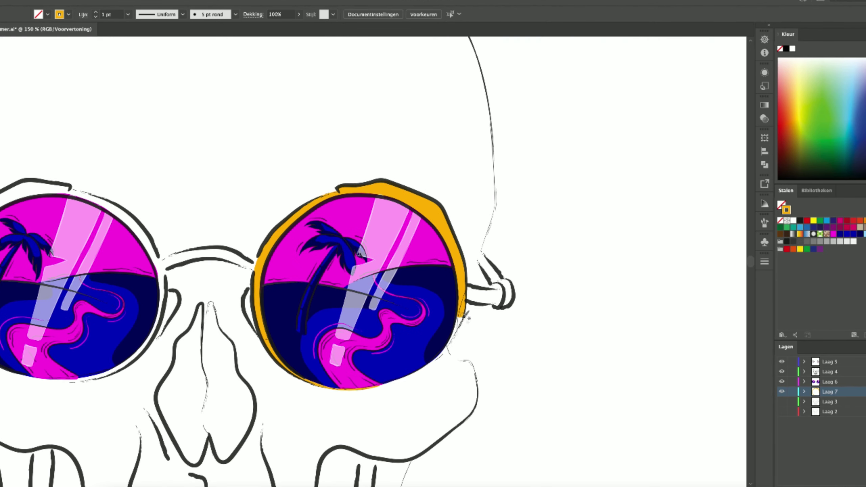
{"action": "left_click_drag", "start_coordinate": [465, 312], "coordinate": [410, 367]}
{"action": "left_click_drag", "start_coordinate": [472, 296], "coordinate": [492, 269]}
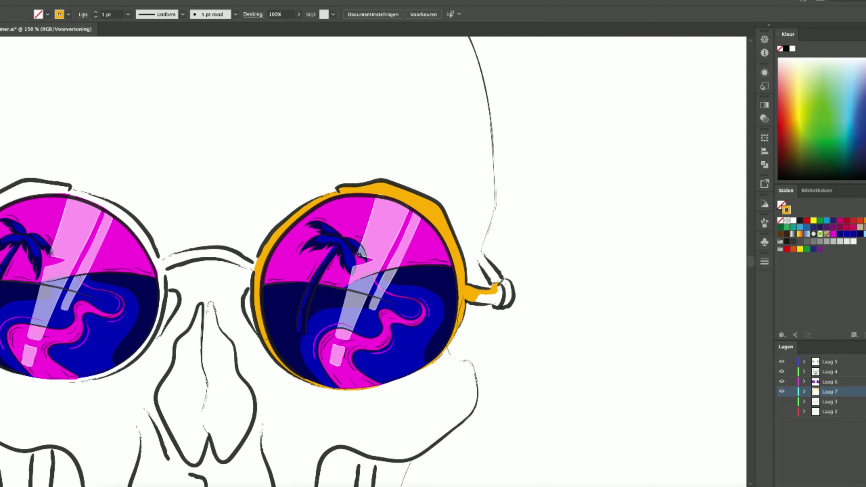
Paint the nose bridge, left lens rim and left temple arm orange
{"action": "left_click_drag", "start_coordinate": [188, 315], "coordinate": [397, 310]}
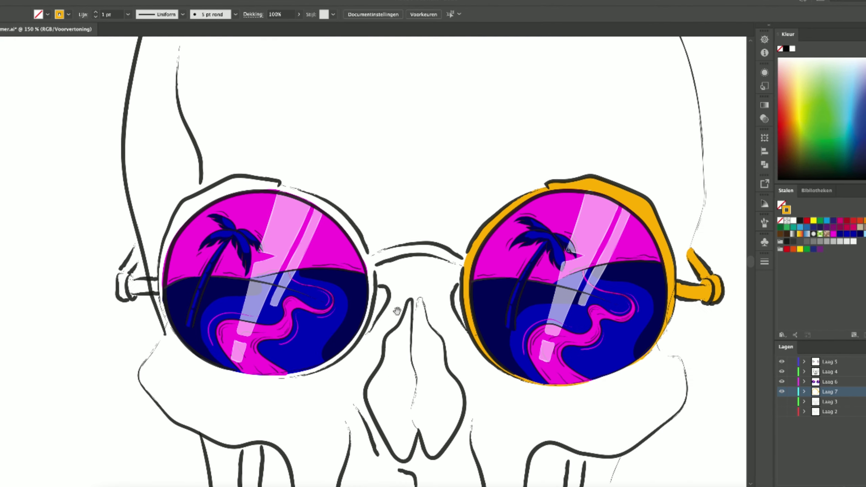
{"action": "mouse_move", "coordinate": [371, 260]}
{"action": "left_mouse_down"}
{"action": "mouse_move", "coordinate": [465, 255]}
{"action": "mouse_move", "coordinate": [444, 251]}
{"action": "left_mouse_up"}
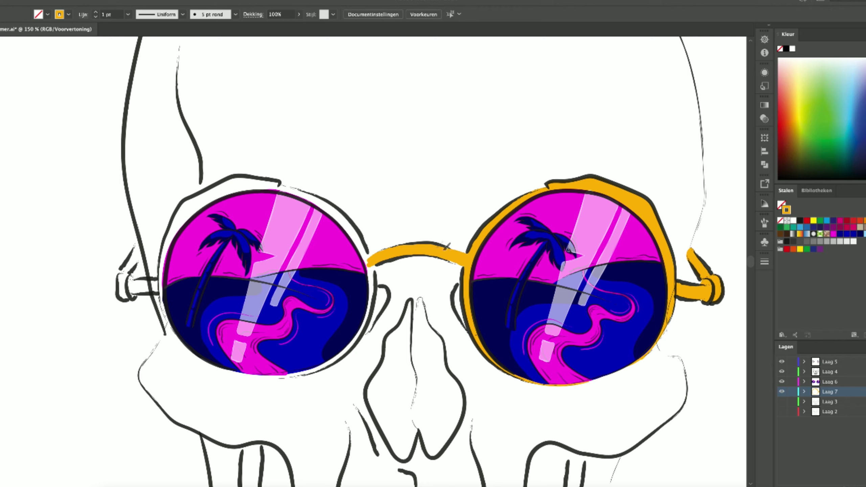
{"action": "mouse_move", "coordinate": [178, 332]}
{"action": "left_mouse_down"}
{"action": "mouse_move", "coordinate": [278, 186]}
{"action": "mouse_move", "coordinate": [293, 376]}
{"action": "left_mouse_up"}
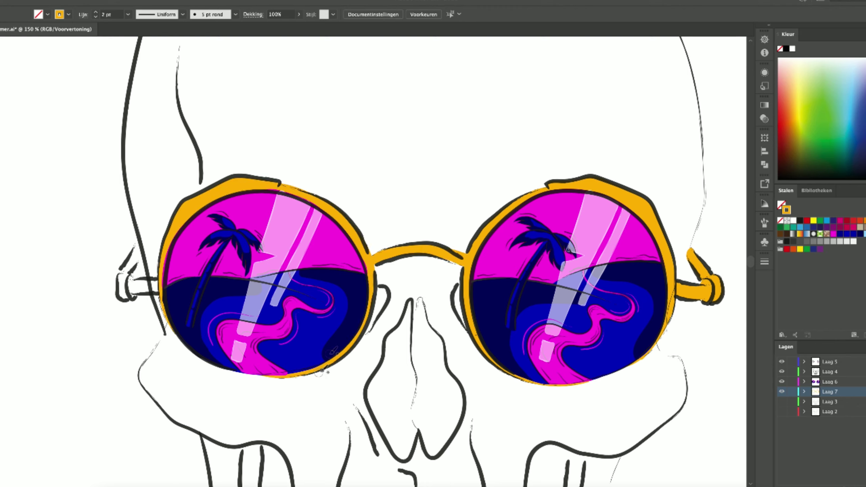
{"action": "mouse_move", "coordinate": [159, 288]}
{"action": "left_mouse_down"}
{"action": "mouse_move", "coordinate": [131, 269]}
{"action": "mouse_move", "coordinate": [137, 288]}
{"action": "left_mouse_up"}
Select the nose bridge strokes with Direct Selection, zoomed in, to edit them
{"action": "key", "text": "a"}
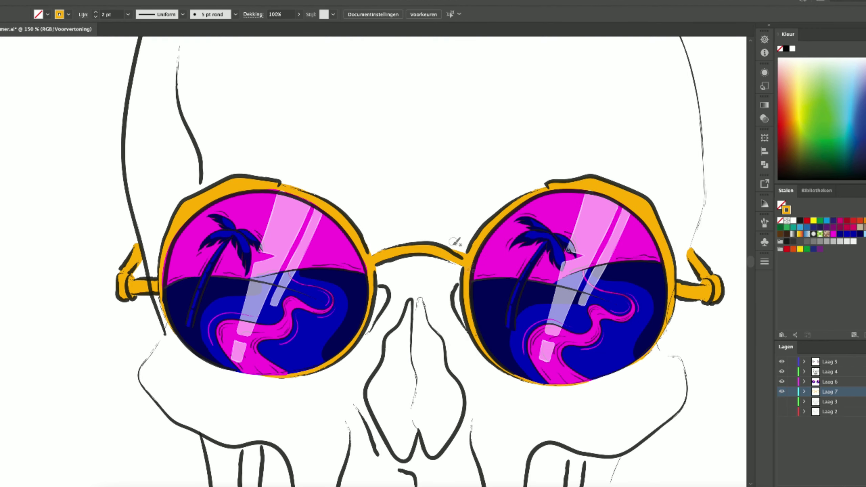
{"action": "left_click", "coordinate": [459, 254]}
{"action": "key", "text": "ctrl+plus"}
{"action": "key", "text": "ctrl+plus"}
{"action": "scroll", "coordinate": [471, 257], "scroll_direction": "down", "scroll_amount": 2}
{"action": "scroll", "coordinate": [471, 257], "scroll_direction": "up", "scroll_amount": 4}
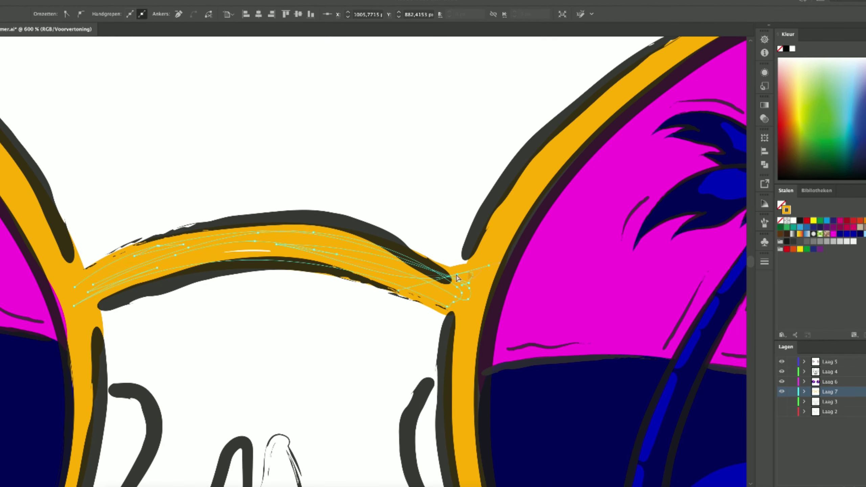
{"action": "left_click_drag", "start_coordinate": [341, 258], "coordinate": [462, 270]}
{"action": "scroll", "coordinate": [408, 297], "scroll_direction": "down", "scroll_amount": 2}
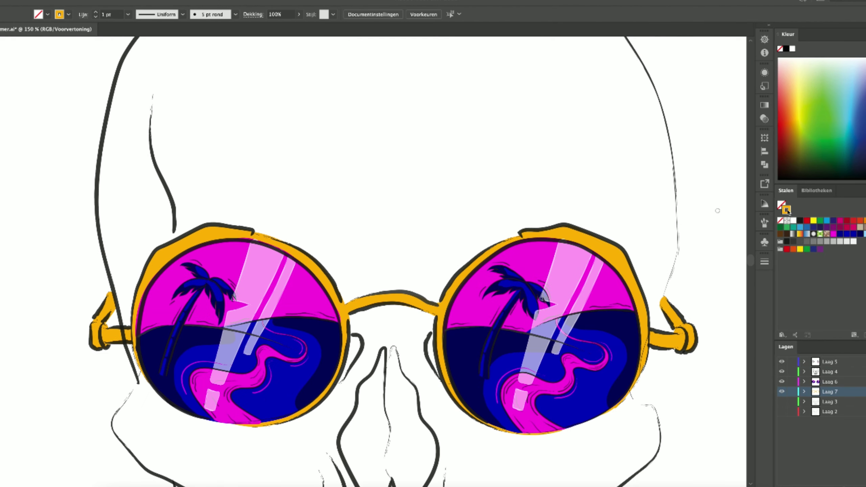
Pick a new stroke colour, line under the left temple arm, and shade the left lens rim at 40% opacity
{"action": "double_click", "coordinate": [786, 209]}
{"action": "key", "text": "Return"}
{"action": "mouse_move", "coordinate": [146, 339]}
{"action": "left_mouse_down"}
{"action": "mouse_move", "coordinate": [106, 338]}
{"action": "mouse_move", "coordinate": [115, 315]}
{"action": "left_mouse_up"}
{"action": "key", "text": "4"}
{"action": "key", "text": "4"}
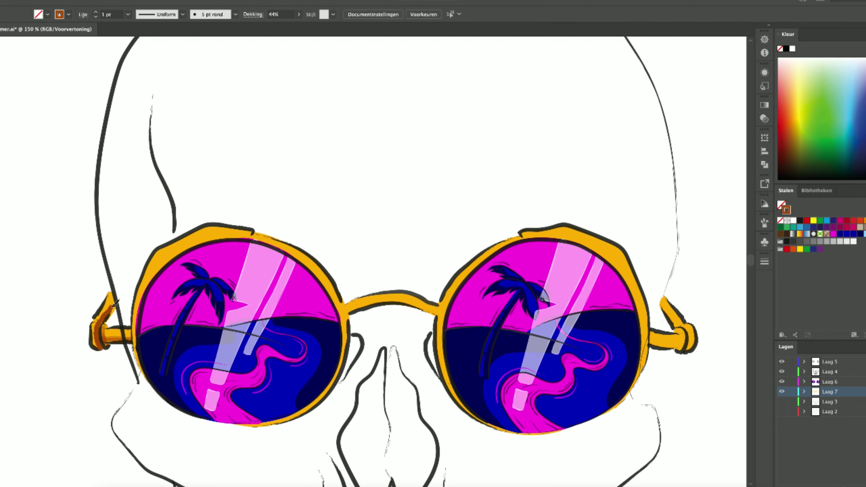
{"action": "left_click_drag", "start_coordinate": [253, 232], "coordinate": [134, 362]}
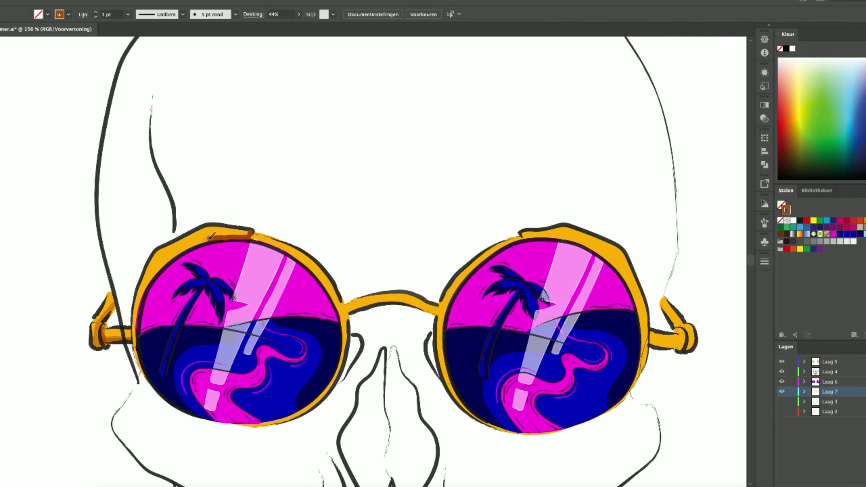
{"action": "mouse_move", "coordinate": [149, 265]}
{"action": "left_mouse_down"}
{"action": "mouse_move", "coordinate": [167, 244]}
{"action": "mouse_move", "coordinate": [246, 252]}
{"action": "mouse_move", "coordinate": [245, 423]}
{"action": "left_mouse_up"}
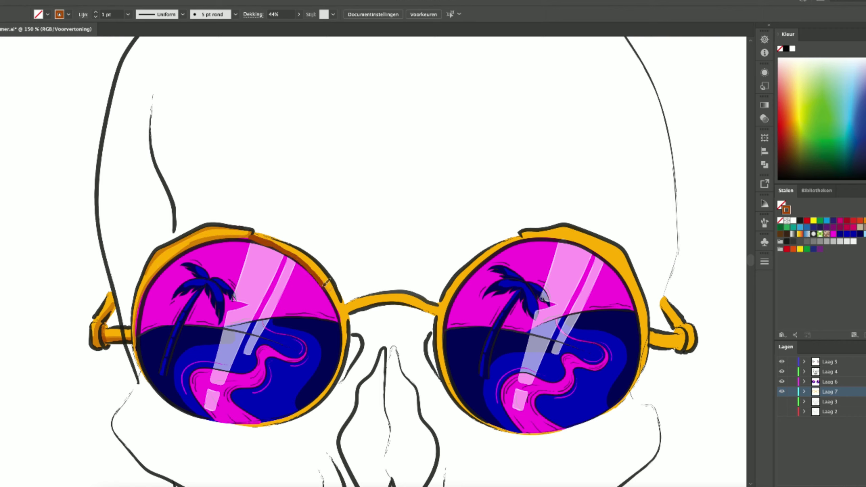
Shade the bridge, the right lens rim's left side and top, and the right temple arm
{"action": "left_click_drag", "start_coordinate": [347, 309], "coordinate": [423, 300]}
{"action": "key", "text": "bracketleft"}
{"action": "key", "text": "bracketright"}
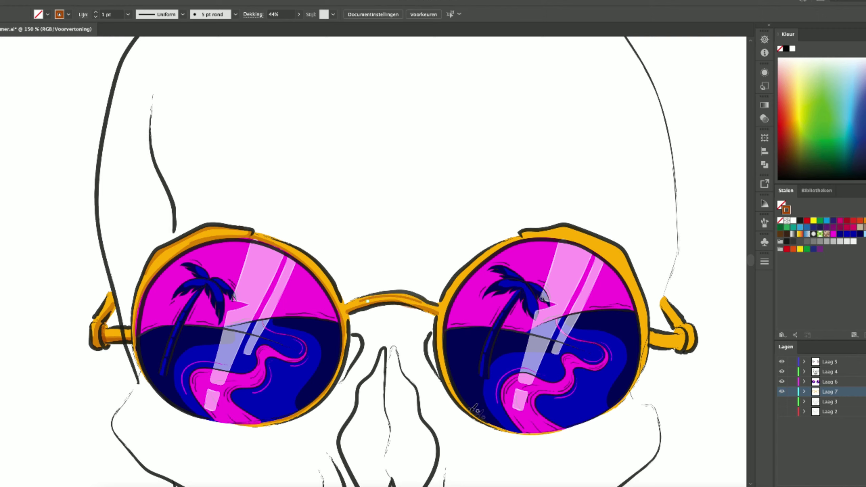
{"action": "mouse_move", "coordinate": [477, 416]}
{"action": "left_mouse_down"}
{"action": "mouse_move", "coordinate": [441, 307]}
{"action": "mouse_move", "coordinate": [528, 236]}
{"action": "mouse_move", "coordinate": [642, 368]}
{"action": "left_mouse_up"}
{"action": "left_click_drag", "start_coordinate": [563, 223], "coordinate": [614, 250]}
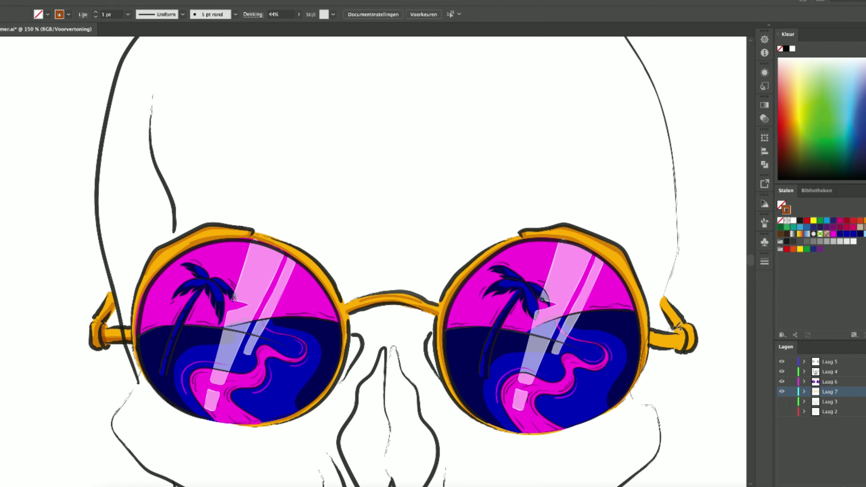
{"action": "left_click_drag", "start_coordinate": [654, 340], "coordinate": [695, 328]}
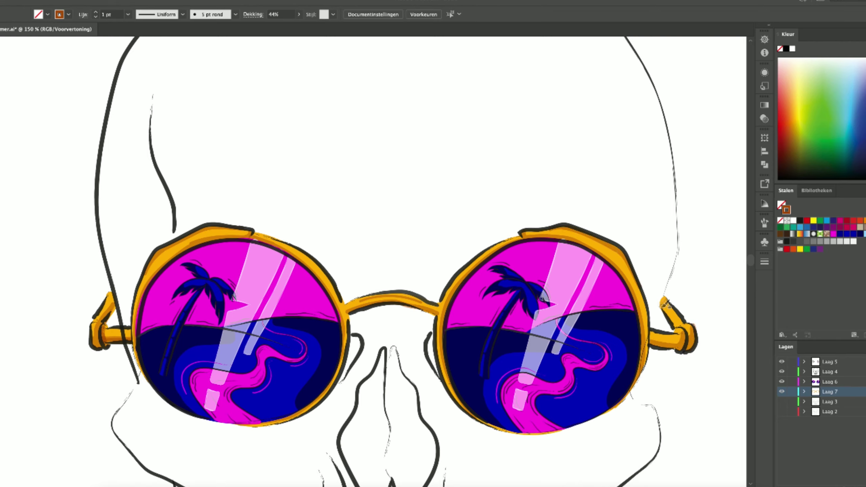
{"action": "left_click_drag", "start_coordinate": [663, 302], "coordinate": [678, 314]}
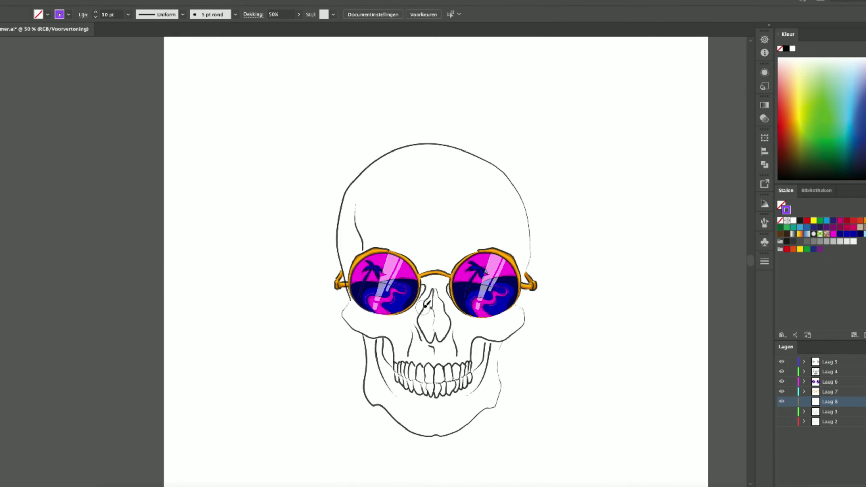
Paint the skull's top and left side solid purple at full opacity
{"action": "mouse_move", "coordinate": [407, 154]}
{"action": "left_mouse_down"}
{"action": "mouse_move", "coordinate": [362, 322]}
{"action": "mouse_move", "coordinate": [373, 392]}
{"action": "mouse_move", "coordinate": [433, 393]}
{"action": "mouse_move", "coordinate": [415, 421]}
{"action": "mouse_move", "coordinate": [480, 403]}
{"action": "mouse_move", "coordinate": [440, 290]}
{"action": "mouse_move", "coordinate": [410, 356]}
{"action": "mouse_move", "coordinate": [450, 385]}
{"action": "left_mouse_up"}
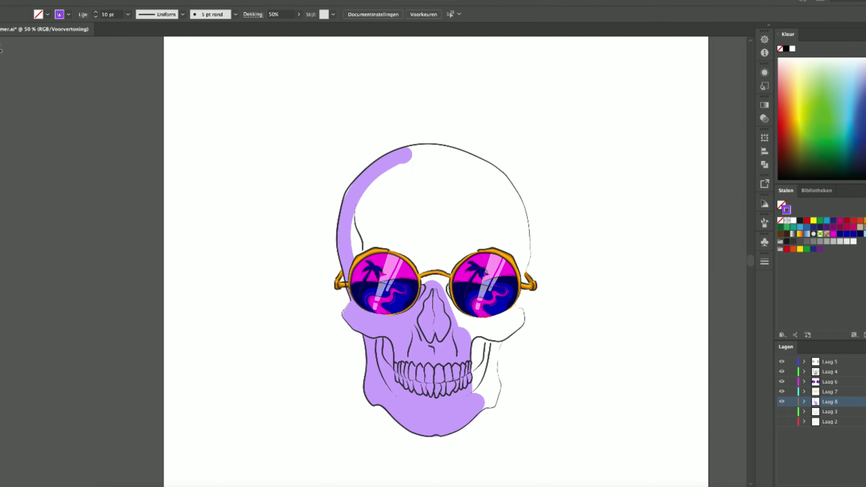
{"action": "key", "text": "0"}
{"action": "mouse_move", "coordinate": [407, 154]}
{"action": "left_mouse_down"}
{"action": "mouse_move", "coordinate": [446, 147]}
{"action": "mouse_move", "coordinate": [482, 163]}
{"action": "mouse_move", "coordinate": [516, 272]}
{"action": "mouse_move", "coordinate": [464, 332]}
{"action": "mouse_move", "coordinate": [356, 235]}
{"action": "mouse_move", "coordinate": [444, 187]}
{"action": "mouse_move", "coordinate": [494, 205]}
{"action": "left_mouse_up"}
{"action": "key", "text": "bracketleft"}
{"action": "key", "text": "bracketleft"}
{"action": "scroll", "coordinate": [474, 397], "scroll_direction": "up", "scroll_amount": 3}
Fill the jaw, right jaw edge, left cheek gap and left forehead with purple
{"action": "mouse_move", "coordinate": [479, 351]}
{"action": "left_mouse_down"}
{"action": "mouse_move", "coordinate": [516, 287]}
{"action": "mouse_move", "coordinate": [526, 341]}
{"action": "mouse_move", "coordinate": [511, 406]}
{"action": "mouse_move", "coordinate": [497, 416]}
{"action": "left_mouse_up"}
{"action": "mouse_move", "coordinate": [532, 277]}
{"action": "left_mouse_down"}
{"action": "mouse_move", "coordinate": [575, 234]}
{"action": "mouse_move", "coordinate": [579, 216]}
{"action": "left_mouse_up"}
{"action": "left_click_drag", "start_coordinate": [220, 230], "coordinate": [232, 135]}
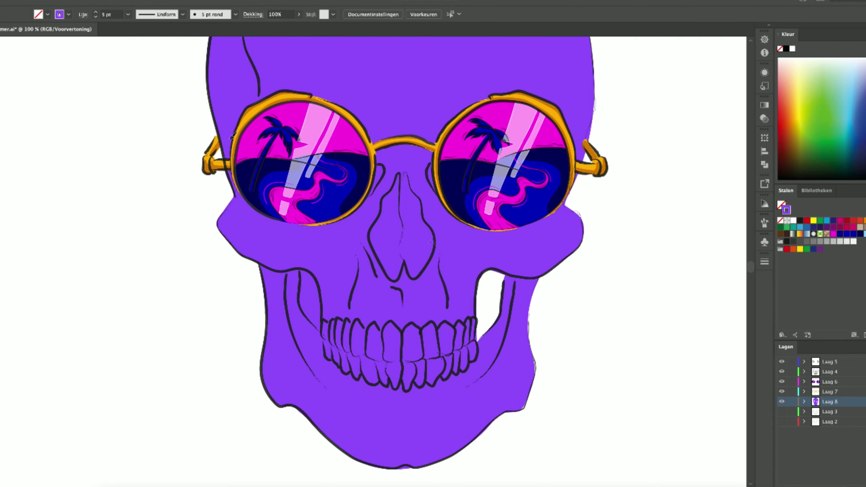
{"action": "left_click_drag", "start_coordinate": [529, 310], "coordinate": [526, 403]}
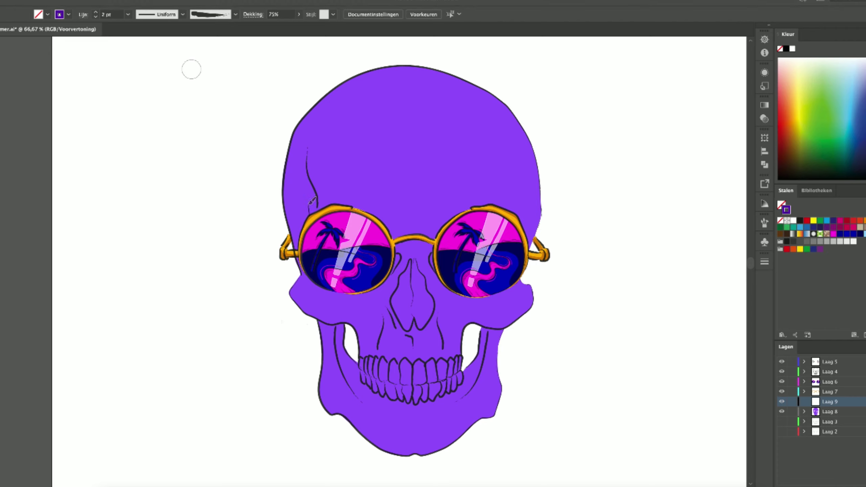
{"action": "left_click_drag", "start_coordinate": [311, 201], "coordinate": [309, 202]}
Shade the left forehead and top-left skull edge in darker purple with a thicker brush
{"action": "left_click_drag", "start_coordinate": [328, 109], "coordinate": [317, 212]}
{"action": "key", "text": "bracketright"}
{"action": "left_click_drag", "start_coordinate": [303, 135], "coordinate": [298, 221]}
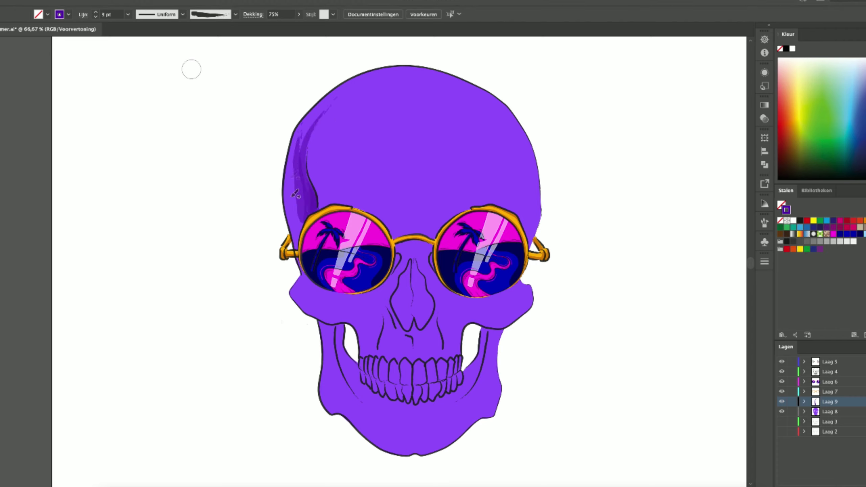
{"action": "left_click_drag", "start_coordinate": [336, 92], "coordinate": [308, 233]}
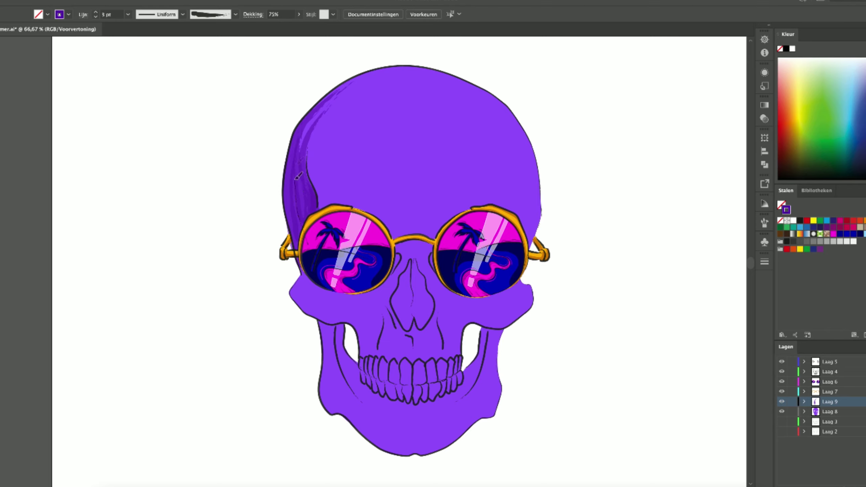
{"action": "mouse_move", "coordinate": [298, 176]}
{"action": "left_mouse_down"}
{"action": "mouse_move", "coordinate": [389, 73]}
{"action": "mouse_move", "coordinate": [311, 136]}
{"action": "left_mouse_up"}
At 34% opacity, add faint shading strokes across the upper-left forehead, undoing the last one
{"action": "key", "text": "3"}
{"action": "key", "text": "4"}
{"action": "left_click_drag", "start_coordinate": [373, 102], "coordinate": [306, 169]}
{"action": "left_click_drag", "start_coordinate": [407, 94], "coordinate": [309, 177]}
{"action": "mouse_move", "coordinate": [375, 116]}
{"action": "left_mouse_down"}
{"action": "mouse_move", "coordinate": [314, 192]}
{"action": "mouse_move", "coordinate": [317, 207]}
{"action": "left_mouse_up"}
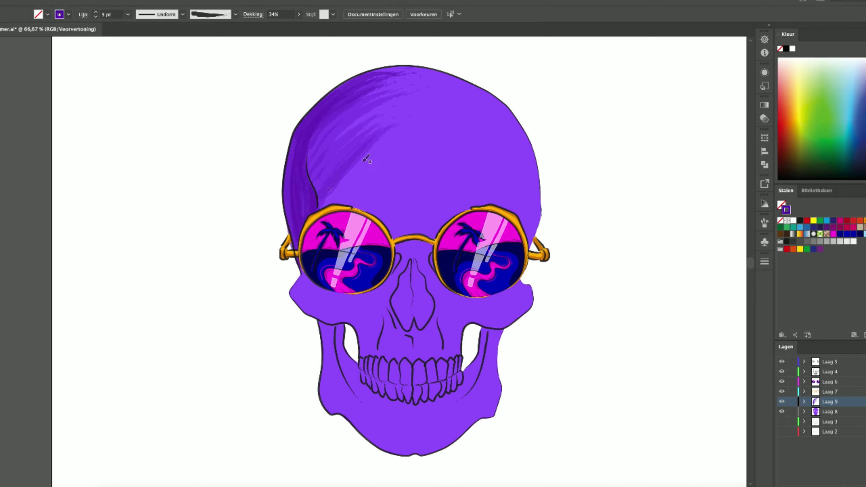
{"action": "left_click_drag", "start_coordinate": [407, 97], "coordinate": [308, 181]}
{"action": "left_click_drag", "start_coordinate": [407, 154], "coordinate": [326, 198]}
{"action": "left_click_drag", "start_coordinate": [420, 129], "coordinate": [314, 195]}
{"action": "key", "text": "ctrl+z"}
{"action": "key", "text": "ctrl+z"}
{"action": "key", "text": "ctrl+z"}
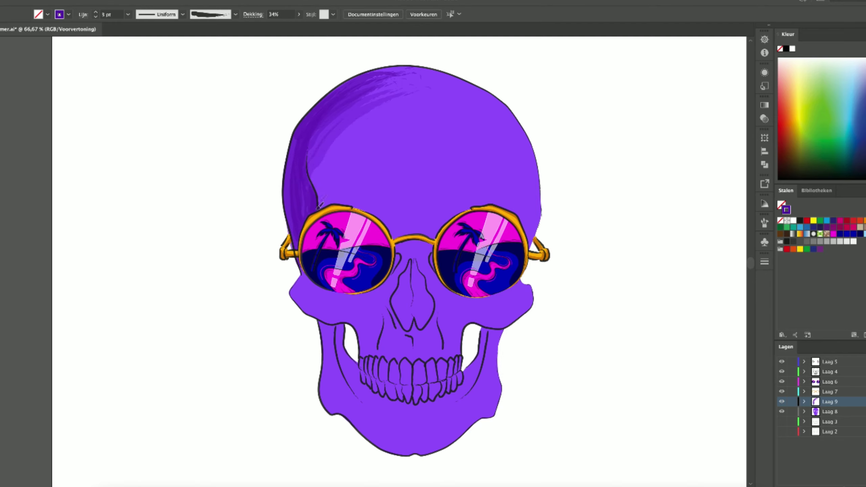
Add broad faint strokes across and higher up the forehead, then undo two of them
{"action": "left_click_drag", "start_coordinate": [419, 146], "coordinate": [311, 184]}
{"action": "left_click_drag", "start_coordinate": [418, 159], "coordinate": [315, 199]}
{"action": "left_click_drag", "start_coordinate": [425, 134], "coordinate": [310, 180]}
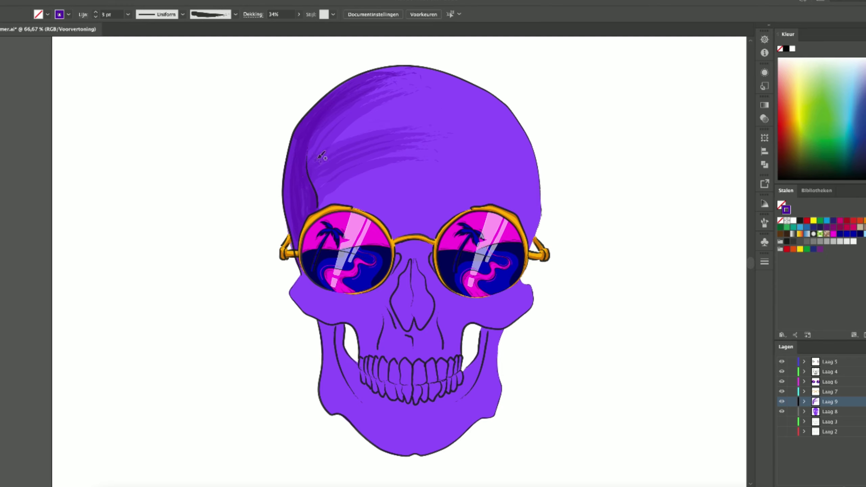
{"action": "left_click_drag", "start_coordinate": [429, 116], "coordinate": [307, 147]}
{"action": "key", "text": "ctrl+z"}
{"action": "key", "text": "ctrl+z"}
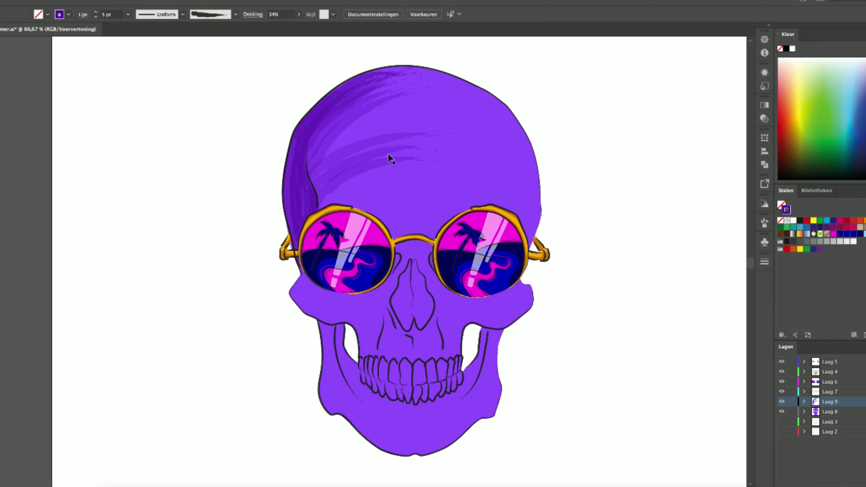
{"action": "key", "text": "ctrl+z"}
{"action": "key", "text": "ctrl+z"}
{"action": "key", "text": "ctrl+z"}
Add fine forehead shading strokes at 13% opacity, undoing one
{"action": "key", "text": "ctrl+z"}
{"action": "left_click_drag", "start_coordinate": [434, 131], "coordinate": [306, 191]}
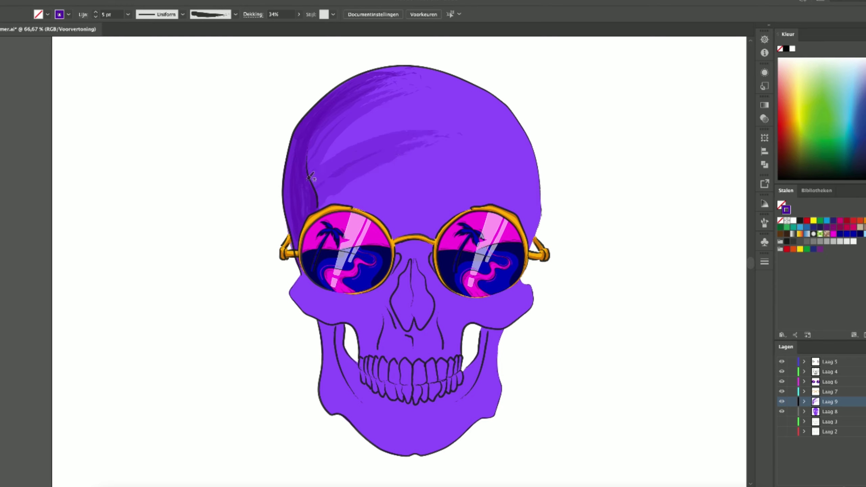
{"action": "left_click_drag", "start_coordinate": [444, 115], "coordinate": [307, 181]}
{"action": "mouse_move", "coordinate": [426, 104]}
{"action": "left_mouse_down"}
{"action": "mouse_move", "coordinate": [308, 157]}
{"action": "mouse_move", "coordinate": [334, 138]}
{"action": "left_mouse_up"}
{"action": "key", "text": "1"}
{"action": "key", "text": "3"}
{"action": "left_click_drag", "start_coordinate": [400, 171], "coordinate": [347, 197]}
{"action": "key", "text": "ctrl+z"}
{"action": "key", "text": "ctrl+z"}
{"action": "key", "text": "ctrl+z"}
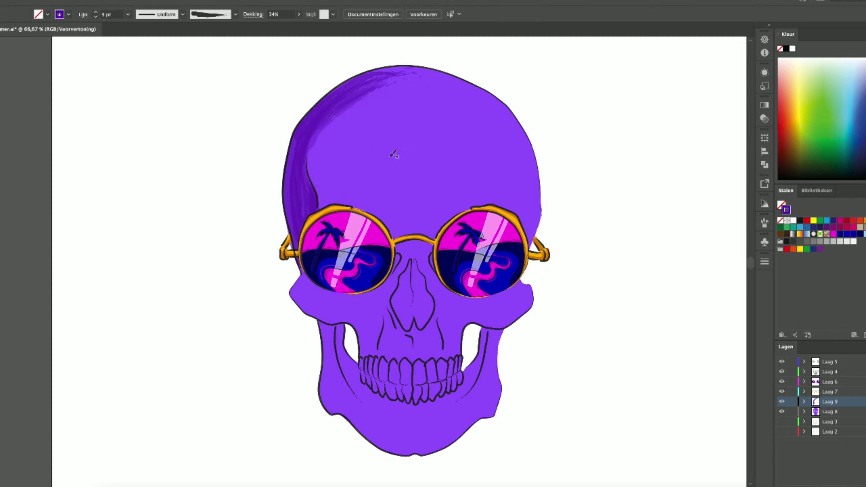
Add translucent shading on the left and upper-left forehead, undoing the mid-forehead stroke
{"action": "left_click_drag", "start_coordinate": [323, 154], "coordinate": [387, 102]}
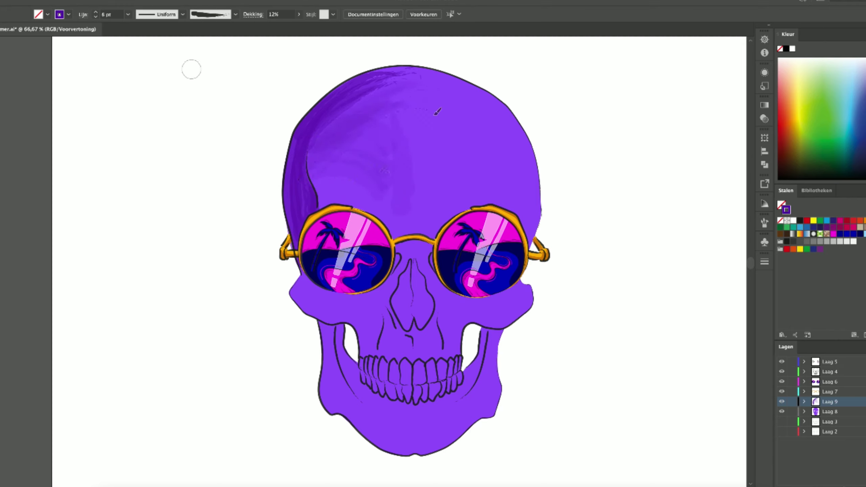
{"action": "left_click_drag", "start_coordinate": [377, 136], "coordinate": [309, 180]}
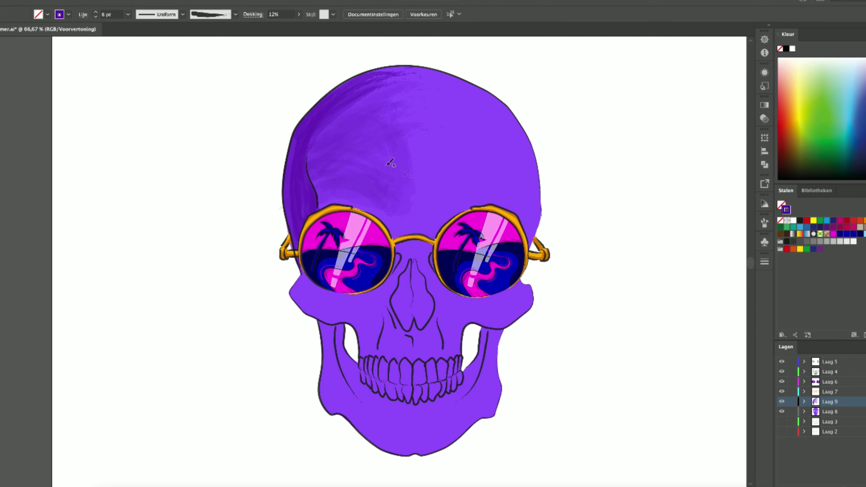
{"action": "left_click_drag", "start_coordinate": [373, 127], "coordinate": [328, 104]}
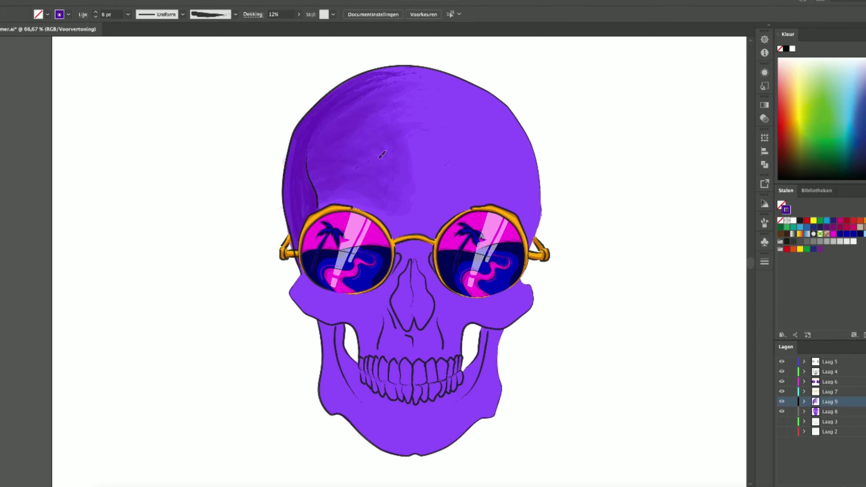
{"action": "left_click_drag", "start_coordinate": [380, 157], "coordinate": [401, 206]}
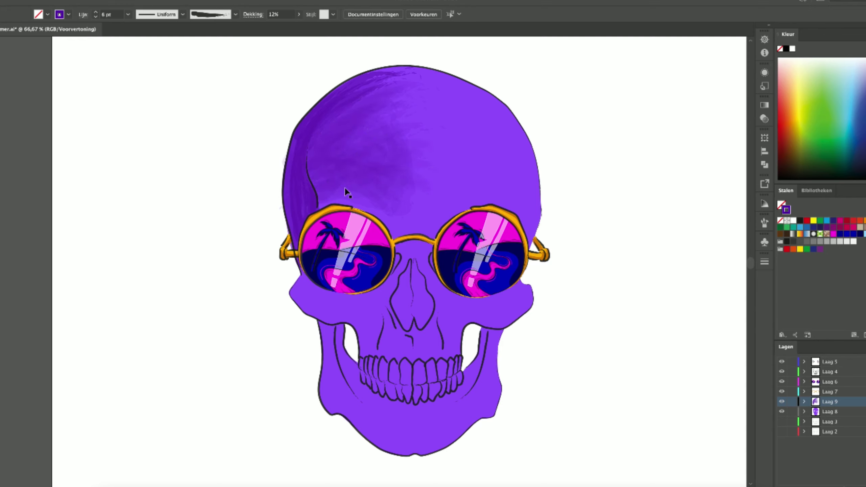
{"action": "key", "text": "ctrl+z"}
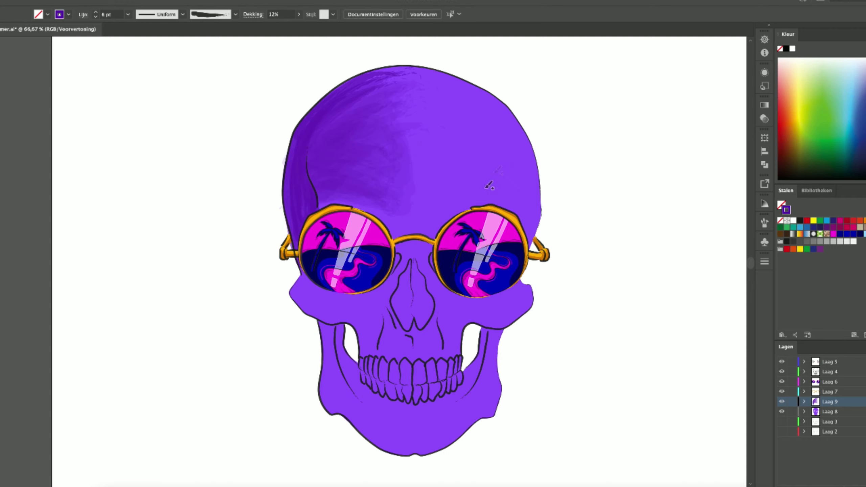
At 22% opacity, shade above the left lens with darker streaks toward the crown
{"action": "key", "text": "ctrl+minus"}
{"action": "left_click", "coordinate": [298, 15]}
{"action": "left_click_drag", "start_coordinate": [265, 27], "coordinate": [269, 27]}
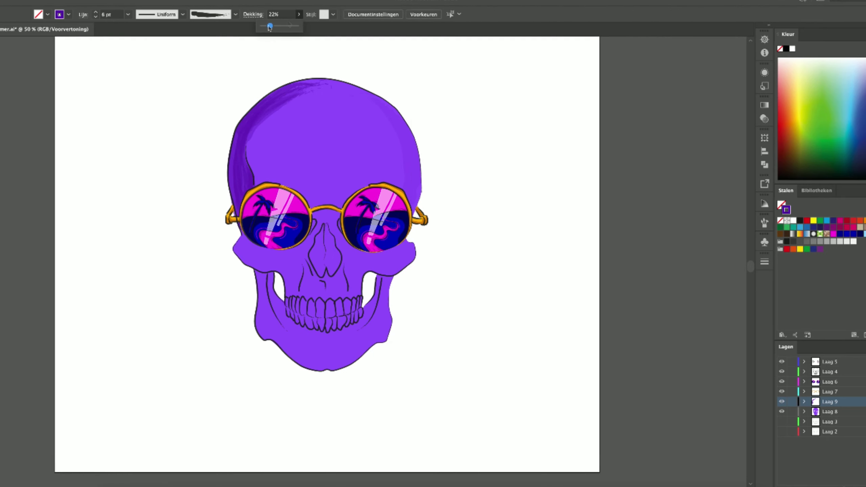
{"action": "mouse_move", "coordinate": [274, 181]}
{"action": "left_mouse_down"}
{"action": "mouse_move", "coordinate": [264, 107]}
{"action": "mouse_move", "coordinate": [300, 188]}
{"action": "left_mouse_up"}
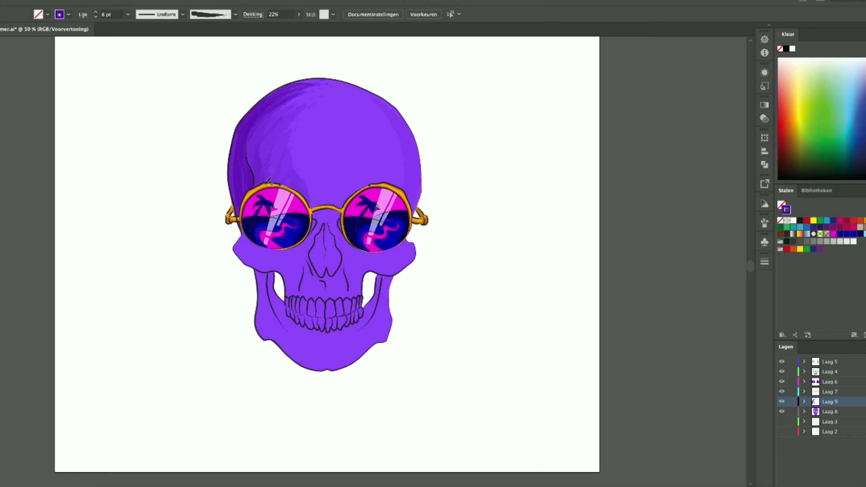
{"action": "left_click_drag", "start_coordinate": [253, 171], "coordinate": [292, 102]}
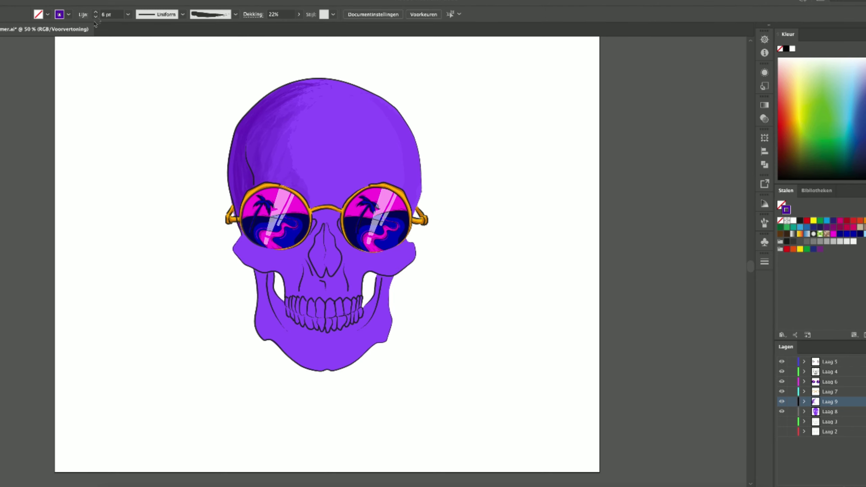
Shade the inner jaw edge from below the cheekbone toward the chin, comparing with and without it
{"action": "scroll", "coordinate": [257, 256], "scroll_direction": "up", "scroll_amount": 2}
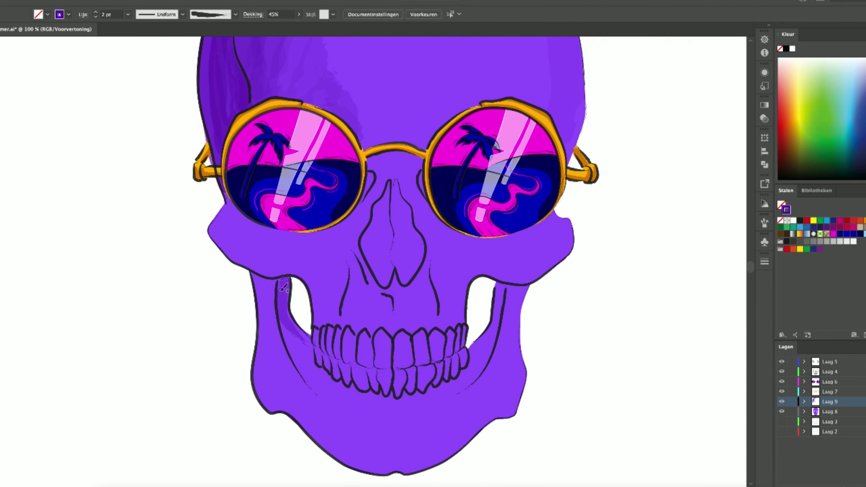
{"action": "left_click_drag", "start_coordinate": [284, 287], "coordinate": [290, 341]}
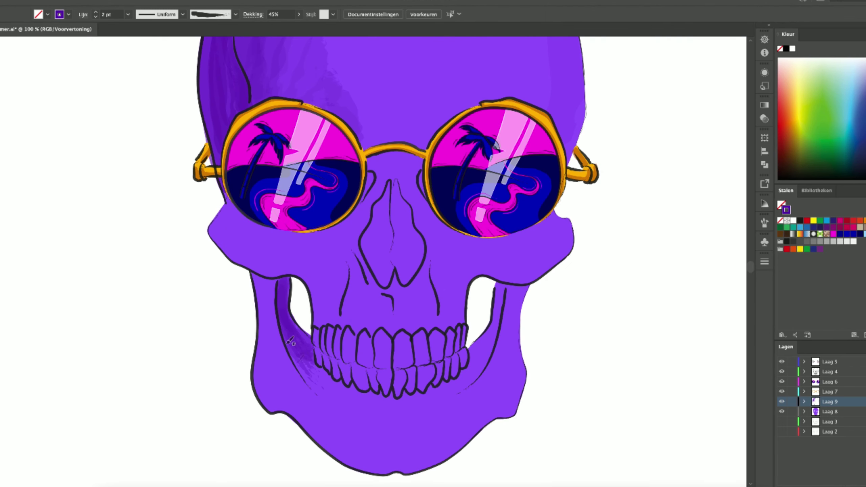
{"action": "left_click_drag", "start_coordinate": [296, 355], "coordinate": [388, 405]}
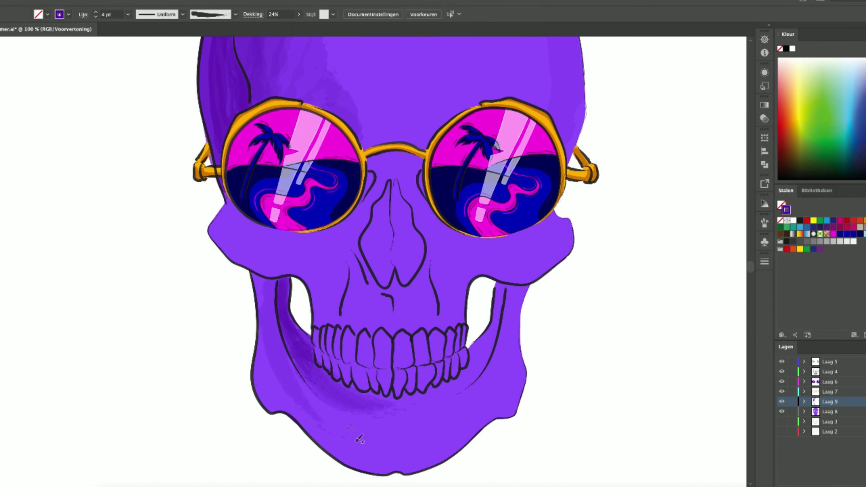
{"action": "key", "text": "ctrl+z"}
{"action": "key", "text": "shift+ctrl+z"}
{"action": "key", "text": "ctrl+z"}
{"action": "key", "text": "shift+ctrl+z"}
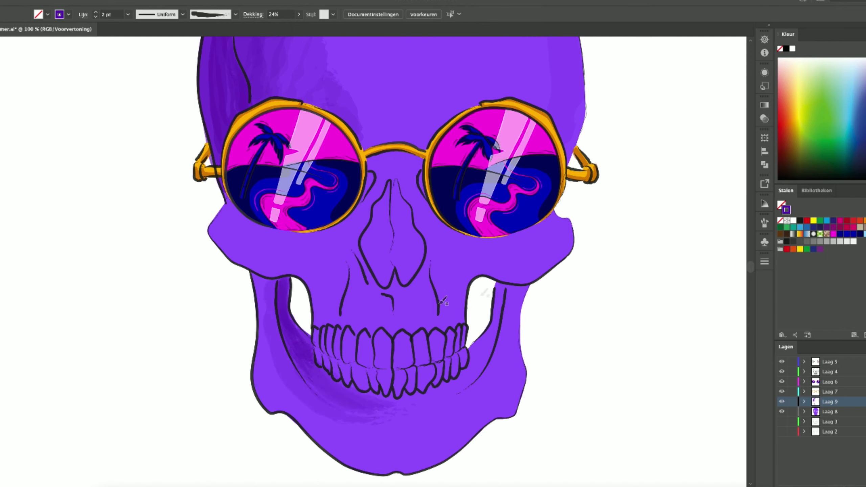
Paint and repaint dark shading along the inner right jaw, undoing unwanted strokes
{"action": "mouse_move", "coordinate": [473, 345]}
{"action": "left_mouse_down"}
{"action": "mouse_move", "coordinate": [505, 280]}
{"action": "mouse_move", "coordinate": [487, 337]}
{"action": "left_mouse_up"}
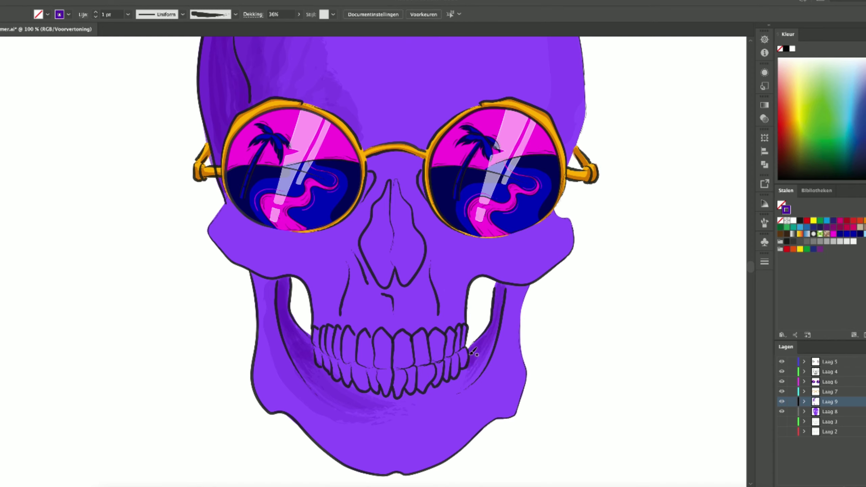
{"action": "left_click_drag", "start_coordinate": [500, 324], "coordinate": [446, 395]}
{"action": "key", "text": "ctrl+z"}
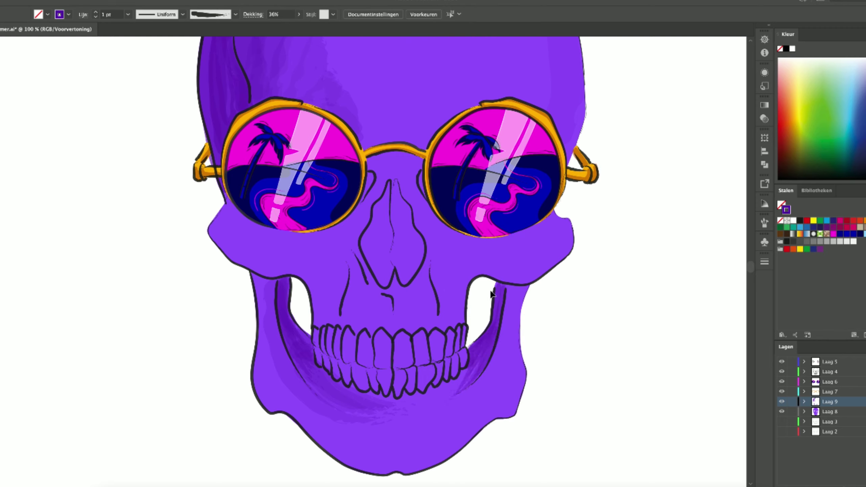
{"action": "key", "text": "ctrl+z"}
{"action": "left_click_drag", "start_coordinate": [497, 333], "coordinate": [398, 413]}
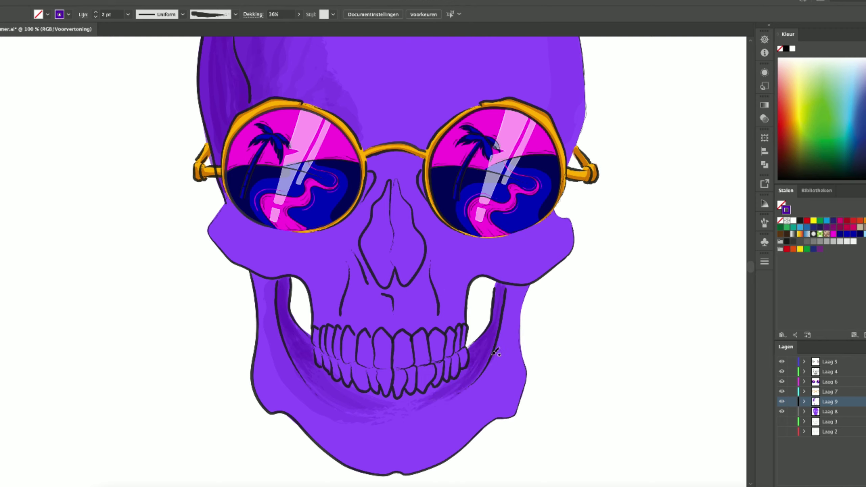
{"action": "key", "text": "ctrl+z"}
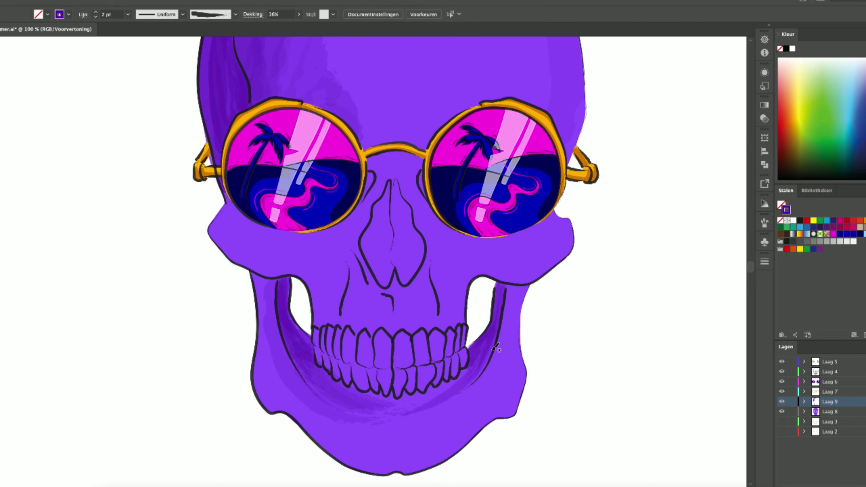
Replace the dark band under the teeth with lighter, wider shading along the inner right jaw
{"action": "left_click_drag", "start_coordinate": [498, 334], "coordinate": [460, 385]}
{"action": "key", "text": "ctrl+z"}
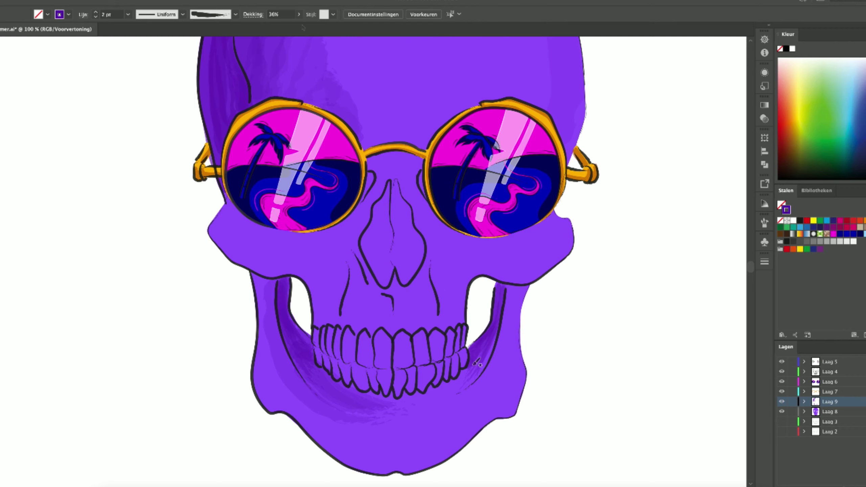
{"action": "left_click_drag", "start_coordinate": [501, 324], "coordinate": [453, 396]}
{"action": "left_click_drag", "start_coordinate": [491, 352], "coordinate": [449, 395]}
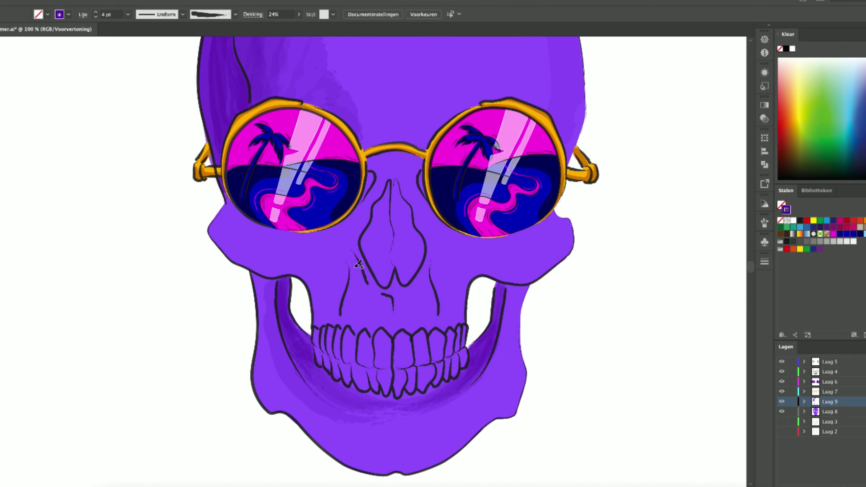
{"action": "left_click_drag", "start_coordinate": [495, 356], "coordinate": [414, 419]}
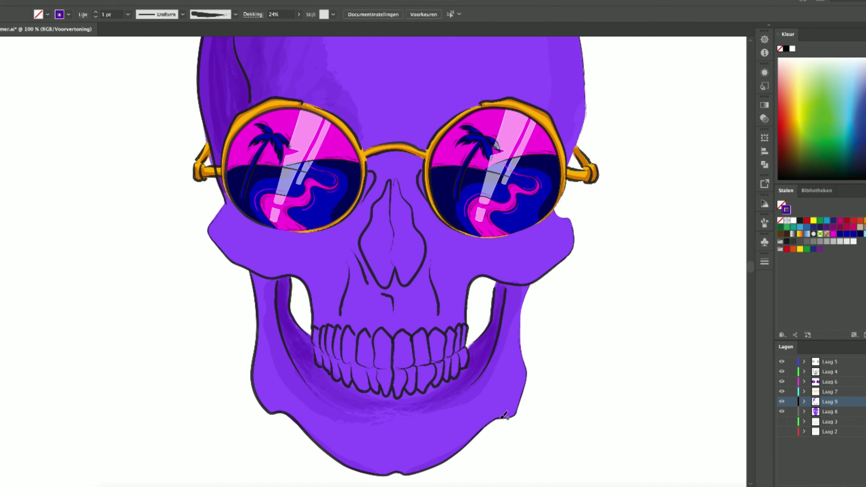
Shade beneath both eye sockets and add a thin dark stroke below the left lens at 70% opacity
{"action": "left_click_drag", "start_coordinate": [225, 236], "coordinate": [302, 262]}
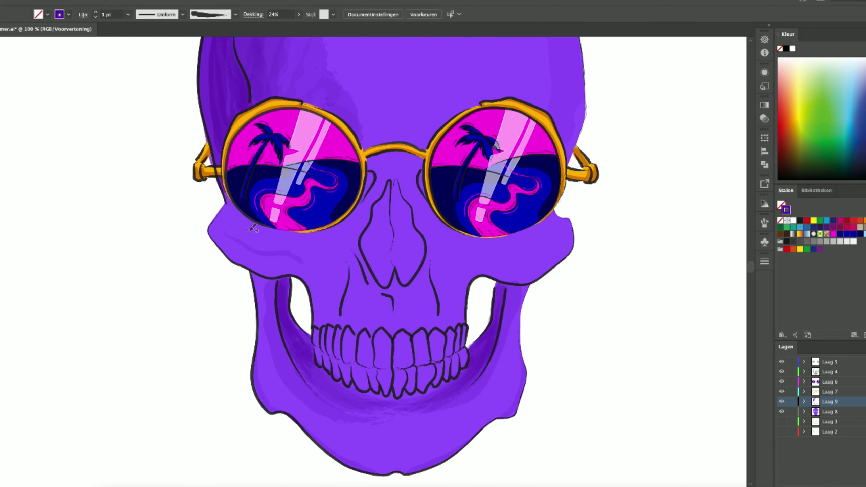
{"action": "left_click_drag", "start_coordinate": [475, 260], "coordinate": [559, 246]}
{"action": "left_click_drag", "start_coordinate": [300, 15], "coordinate": [288, 25]}
{"action": "left_click_drag", "start_coordinate": [350, 227], "coordinate": [303, 241]}
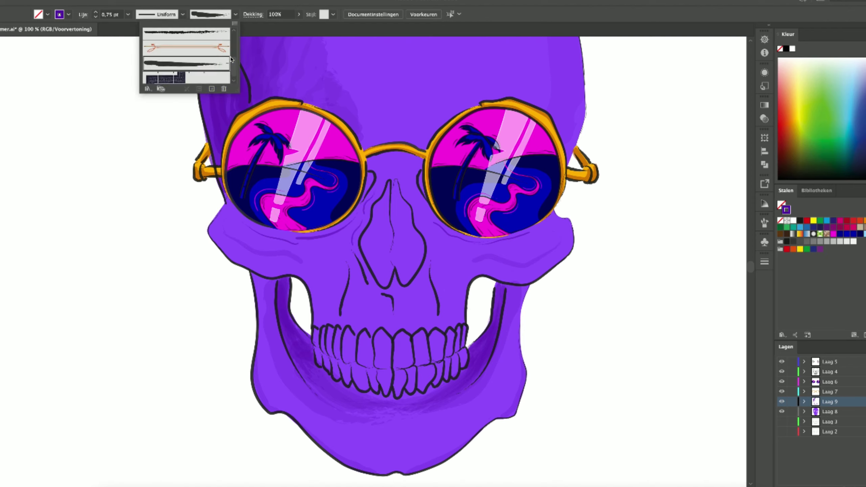
Fill the nose cavity with dark purple, then switch to a textured brush at 86% opacity
{"action": "left_click_drag", "start_coordinate": [381, 209], "coordinate": [378, 256]}
{"action": "mouse_move", "coordinate": [374, 225]}
{"action": "left_mouse_down"}
{"action": "mouse_move", "coordinate": [398, 177]}
{"action": "mouse_move", "coordinate": [408, 235]}
{"action": "left_mouse_up"}
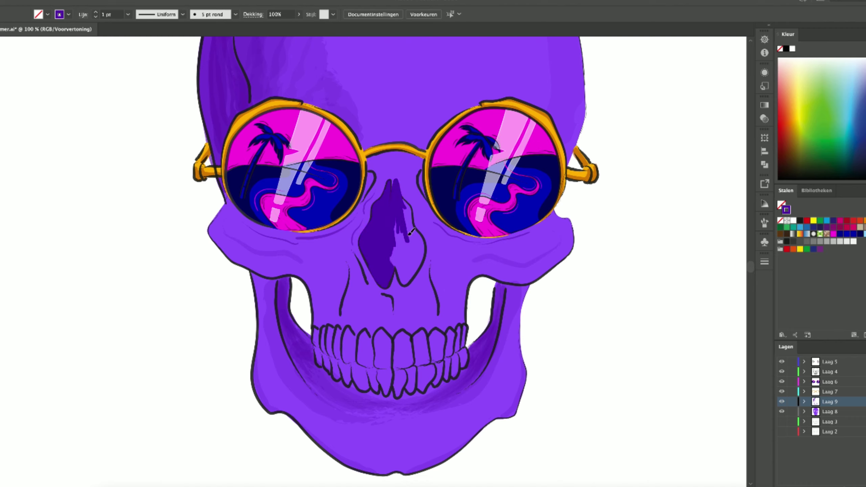
{"action": "mouse_move", "coordinate": [406, 196]}
{"action": "left_mouse_down"}
{"action": "mouse_move", "coordinate": [415, 240]}
{"action": "mouse_move", "coordinate": [397, 262]}
{"action": "mouse_move", "coordinate": [418, 239]}
{"action": "mouse_move", "coordinate": [423, 262]}
{"action": "left_mouse_up"}
{"action": "key", "text": "i"}
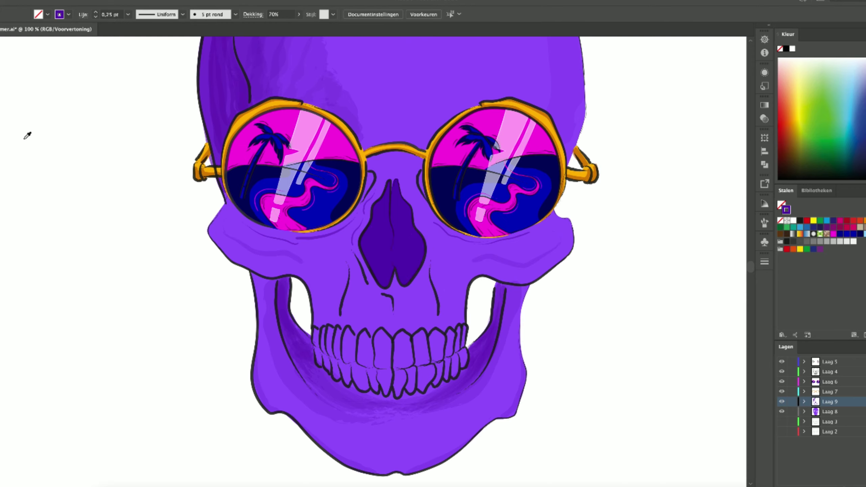
{"action": "left_click", "coordinate": [297, 16]}
{"action": "left_click_drag", "start_coordinate": [288, 28], "coordinate": [294, 28]}
{"action": "key", "text": "b"}
Faintly shade the right nose edge, then at 19% opacity shade below the nose and the left cheek
{"action": "left_click_drag", "start_coordinate": [422, 254], "coordinate": [426, 281]}
{"action": "left_click", "coordinate": [299, 15]}
{"action": "left_click_drag", "start_coordinate": [294, 28], "coordinate": [278, 28]}
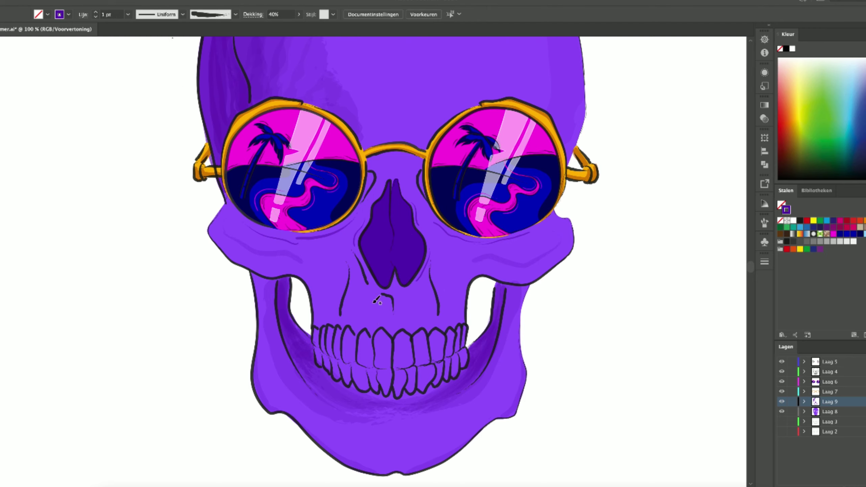
{"action": "key", "text": "1"}
{"action": "key", "text": "9"}
{"action": "mouse_move", "coordinate": [370, 329]}
{"action": "left_mouse_down"}
{"action": "mouse_move", "coordinate": [360, 317]}
{"action": "mouse_move", "coordinate": [319, 323]}
{"action": "left_mouse_up"}
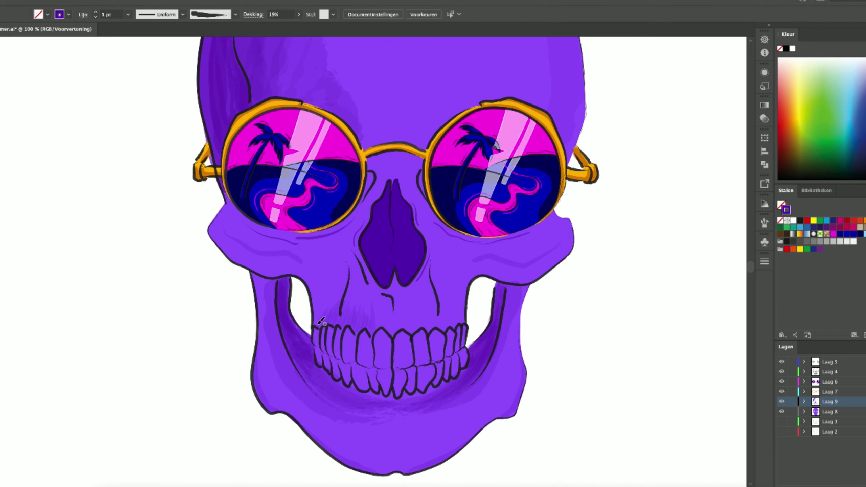
{"action": "left_click_drag", "start_coordinate": [319, 323], "coordinate": [326, 300]}
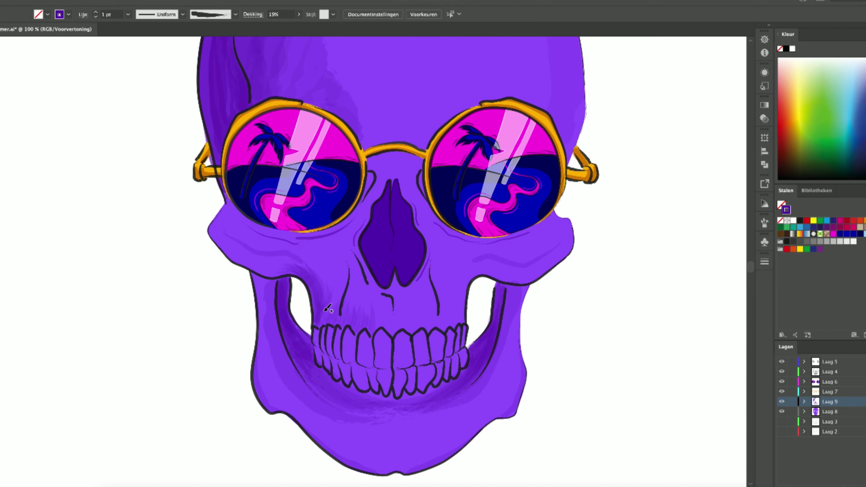
Draw curved brow lines above the right and left lenses
{"action": "scroll", "coordinate": [573, 340], "scroll_direction": "up", "scroll_amount": 3}
{"action": "scroll", "coordinate": [573, 341], "scroll_direction": "left", "scroll_amount": 3}
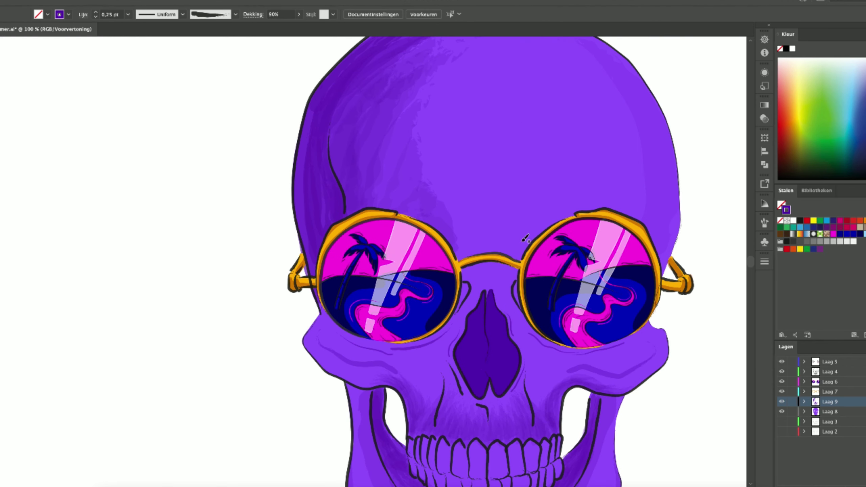
{"action": "left_click_drag", "start_coordinate": [530, 233], "coordinate": [614, 202]}
{"action": "left_click_drag", "start_coordinate": [552, 206], "coordinate": [649, 218]}
{"action": "left_click_drag", "start_coordinate": [451, 236], "coordinate": [373, 202]}
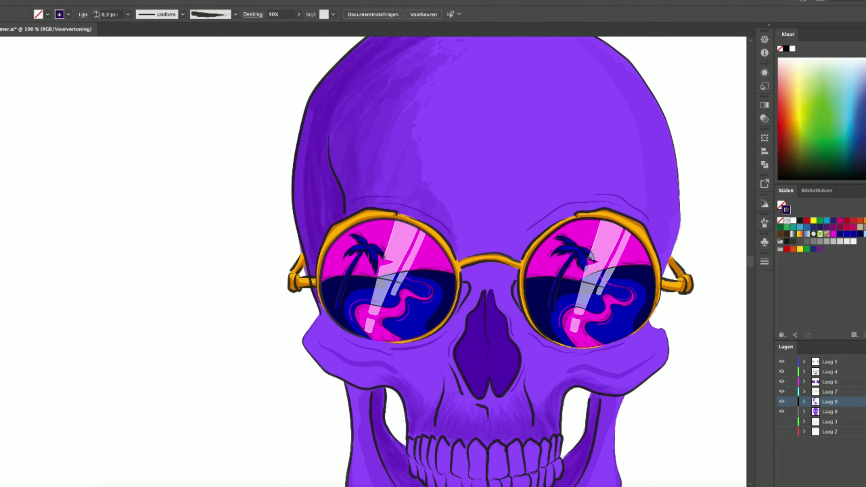
Zoom in and deepen the nose cavity shading at 25% opacity
{"action": "key", "text": "ctrl+equal"}
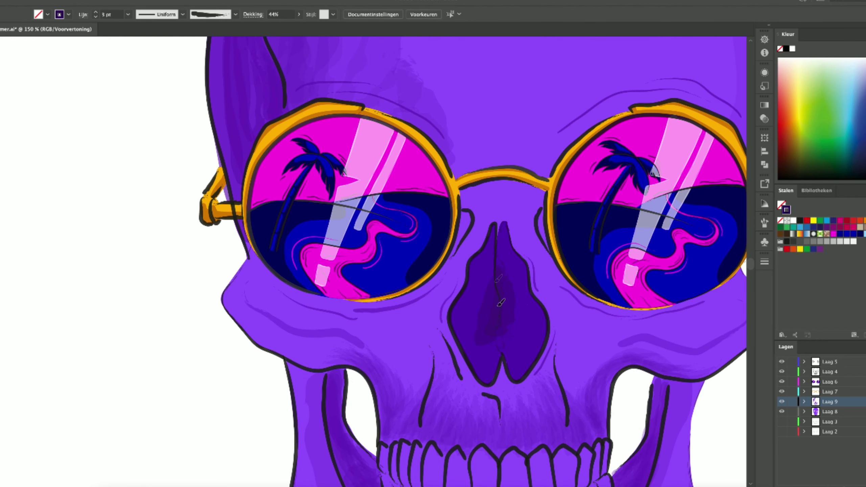
{"action": "left_click", "coordinate": [298, 14]}
{"action": "left_click_drag", "start_coordinate": [277, 26], "coordinate": [271, 26]}
{"action": "left_click_drag", "start_coordinate": [499, 296], "coordinate": [469, 317]}
On a new layer, draw light highlight strokes inside the nose and along its right edge at 33% opacity
{"action": "left_click", "coordinate": [95, 17]}
{"action": "left_click", "coordinate": [298, 14]}
{"action": "left_click_drag", "start_coordinate": [491, 269], "coordinate": [490, 340]}
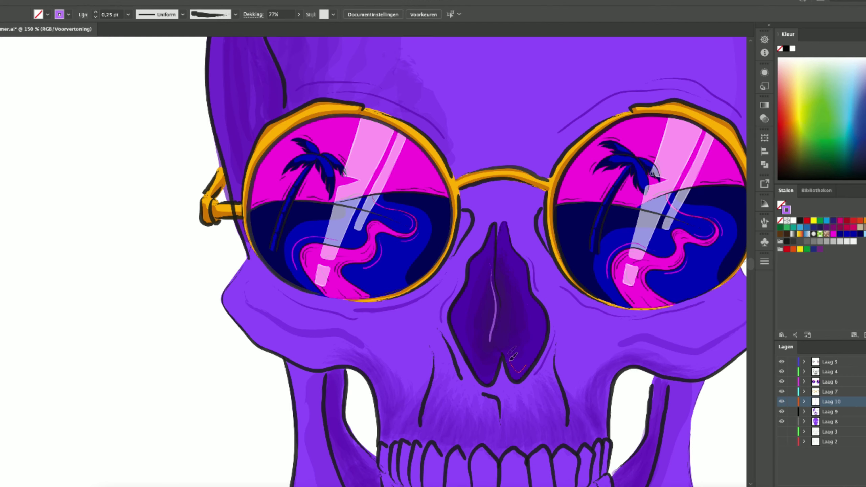
{"action": "key", "text": "3"}
{"action": "key", "text": "3"}
{"action": "left_click_drag", "start_coordinate": [470, 327], "coordinate": [469, 323]}
{"action": "left_click_drag", "start_coordinate": [543, 339], "coordinate": [529, 273]}
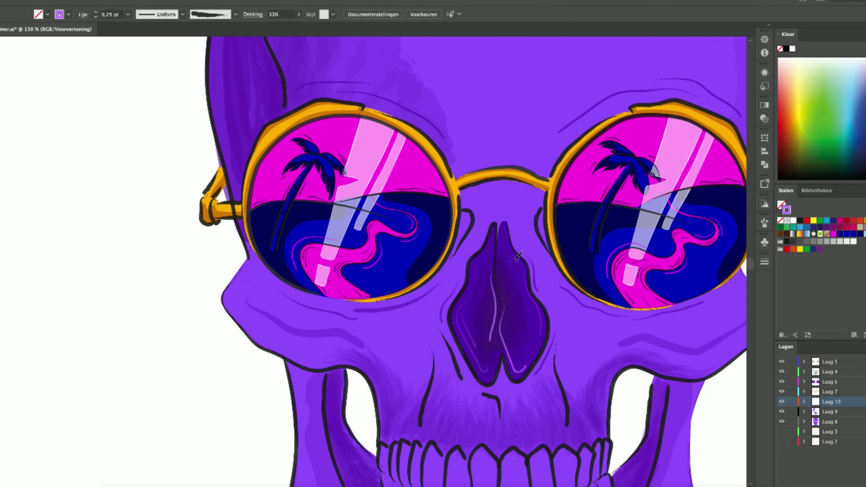
{"action": "left_click_drag", "start_coordinate": [507, 243], "coordinate": [523, 304]}
Select the nose highlight strokes and lower their opacity to a faint glow
{"action": "scroll", "coordinate": [521, 301], "scroll_direction": "up", "scroll_amount": 2}
{"action": "key", "text": "a"}
{"action": "key", "text": "v"}
{"action": "key", "text": "ctrl+minus"}
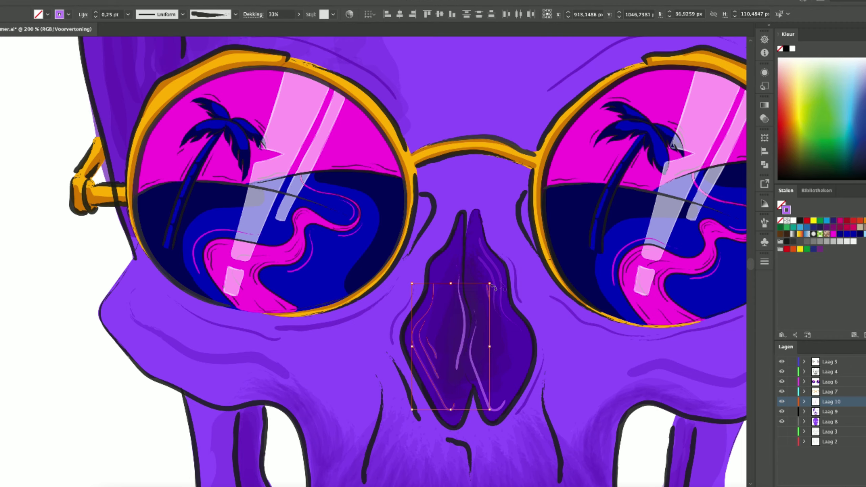
{"action": "left_click", "coordinate": [299, 13]}
{"action": "left_click_drag", "start_coordinate": [273, 28], "coordinate": [267, 28]}
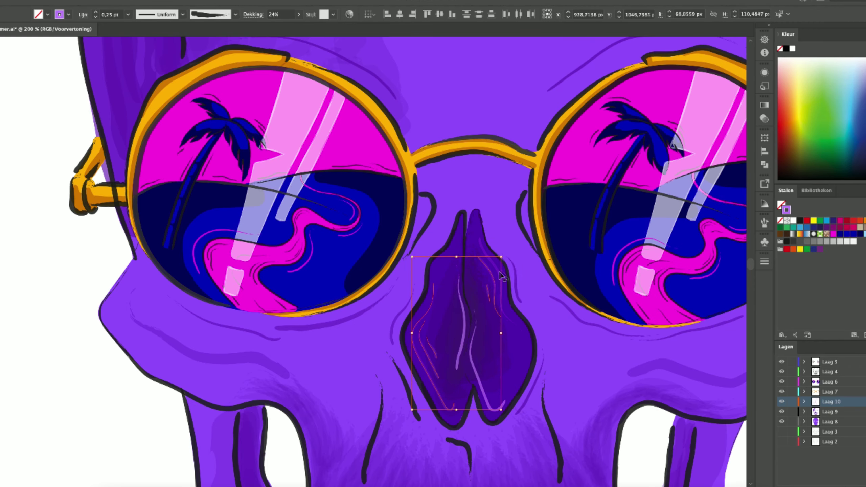
{"action": "key", "text": "ctrl+minus"}
{"action": "key", "text": "ctrl+minus"}
{"action": "key", "text": "ctrl+minus"}
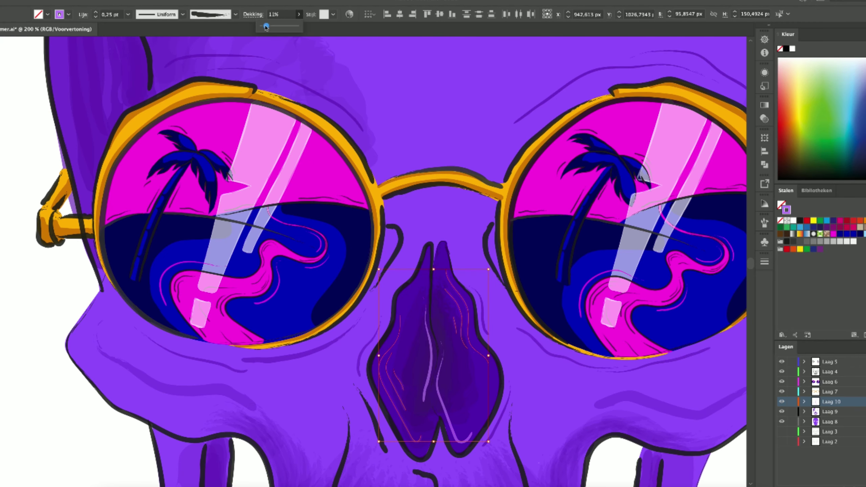
{"action": "key", "text": "ctrl+plus"}
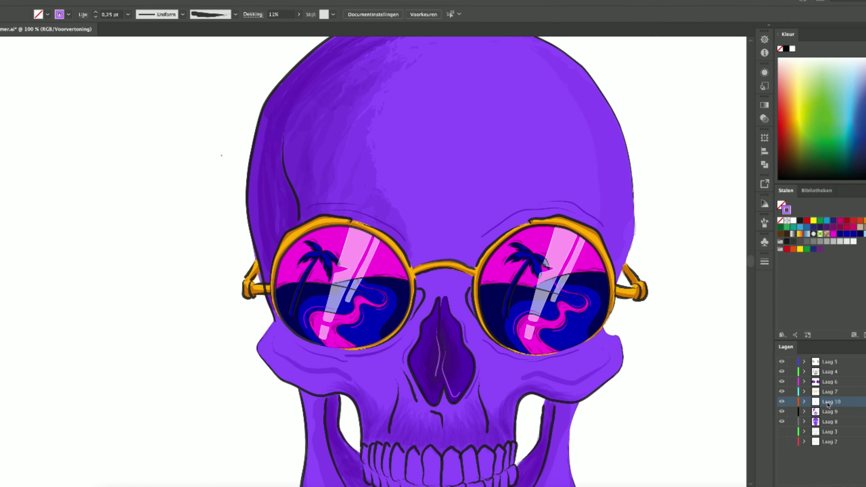
Brush faint light strokes along the right brow and down the right cranium
{"action": "key", "text": "b"}
{"action": "key", "text": "ctrl+minus"}
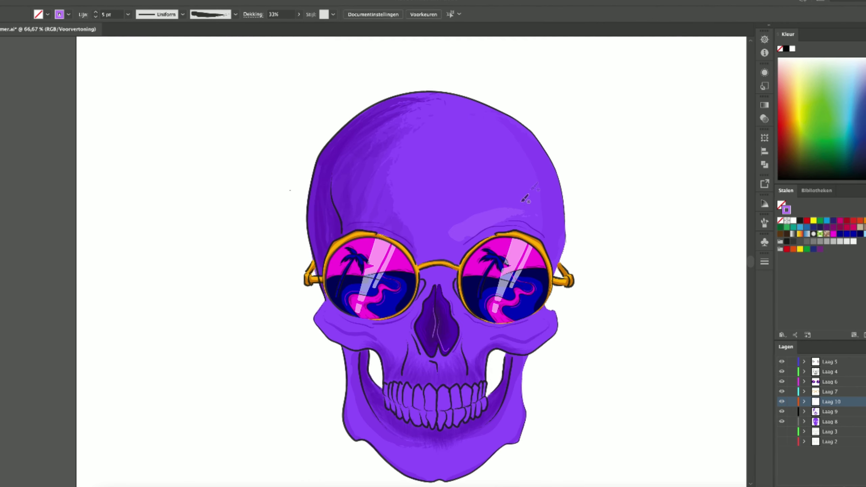
{"action": "left_click_drag", "start_coordinate": [481, 229], "coordinate": [541, 223]}
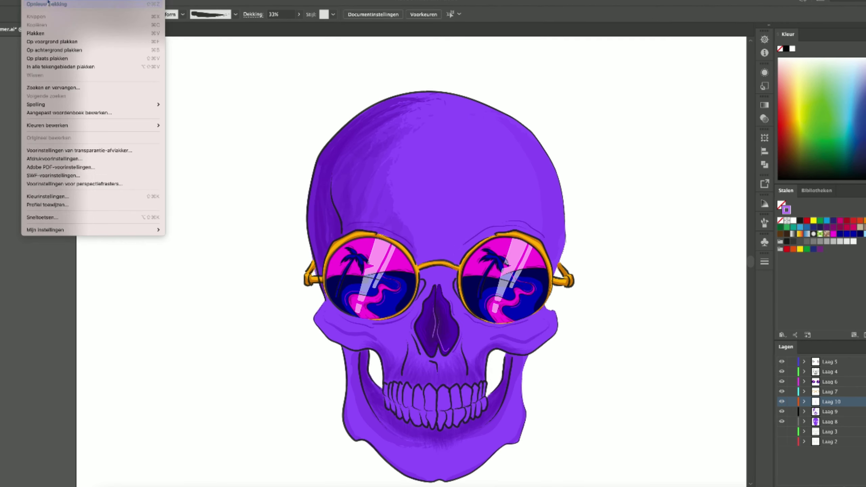
{"action": "left_click", "coordinate": [51, 4]}
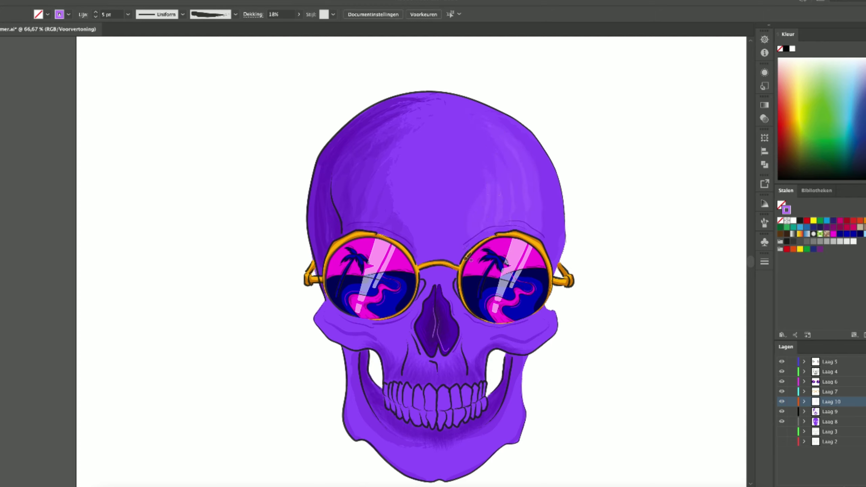
{"action": "left_click_drag", "start_coordinate": [513, 162], "coordinate": [501, 234]}
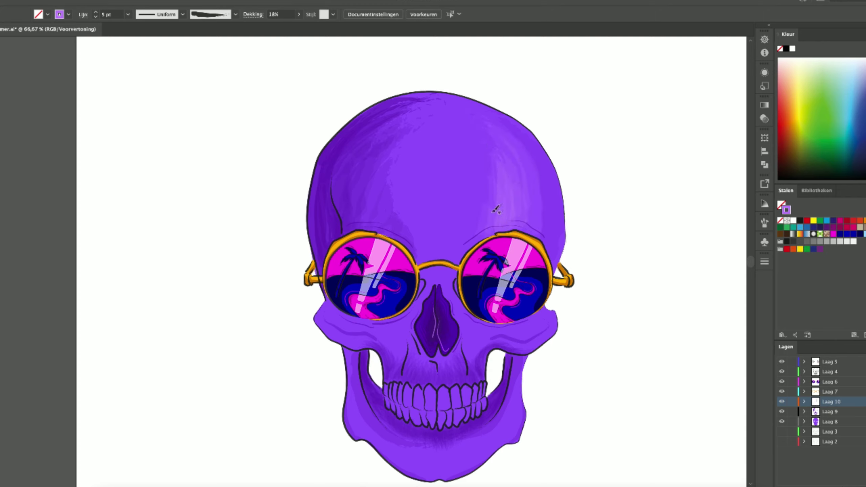
{"action": "left_click_drag", "start_coordinate": [508, 159], "coordinate": [506, 236]}
Highlight the left cheekbone's lower edge and the right cheek, finishing at 66% opacity
{"action": "left_click", "coordinate": [95, 17]}
{"action": "left_click", "coordinate": [95, 16]}
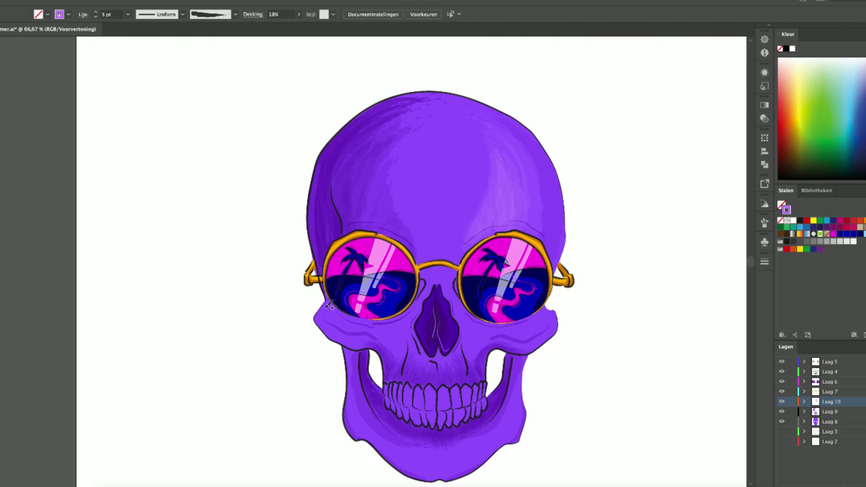
{"action": "scroll", "coordinate": [295, 357], "scroll_direction": "up", "scroll_amount": 1}
{"action": "key", "text": "bracketleft"}
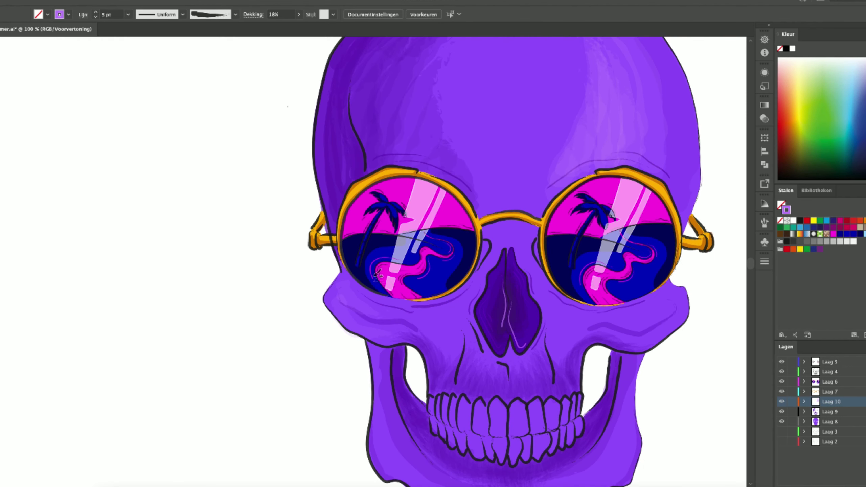
{"action": "left_click_drag", "start_coordinate": [329, 295], "coordinate": [408, 351]}
{"action": "left_click", "coordinate": [419, 338], "text": "ctrl"}
{"action": "left_click_drag", "start_coordinate": [690, 305], "coordinate": [617, 306]}
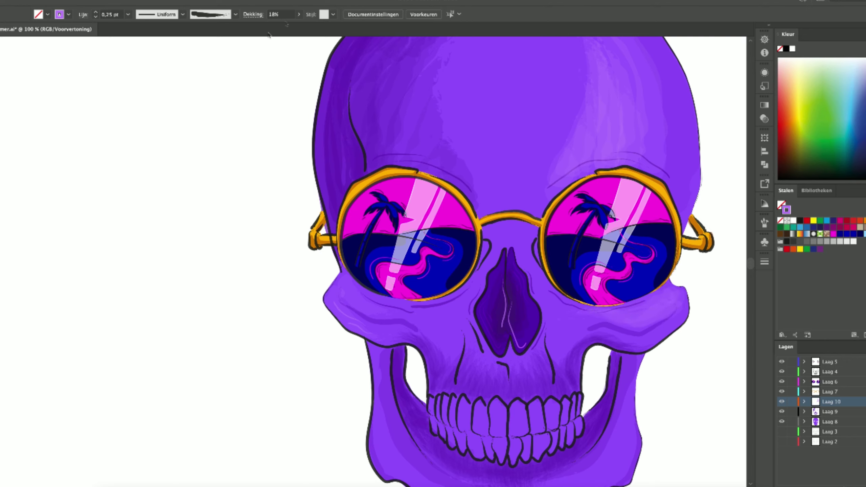
{"action": "key", "text": "6"}
{"action": "key", "text": "6"}
{"action": "left_click_drag", "start_coordinate": [668, 283], "coordinate": [688, 296]}
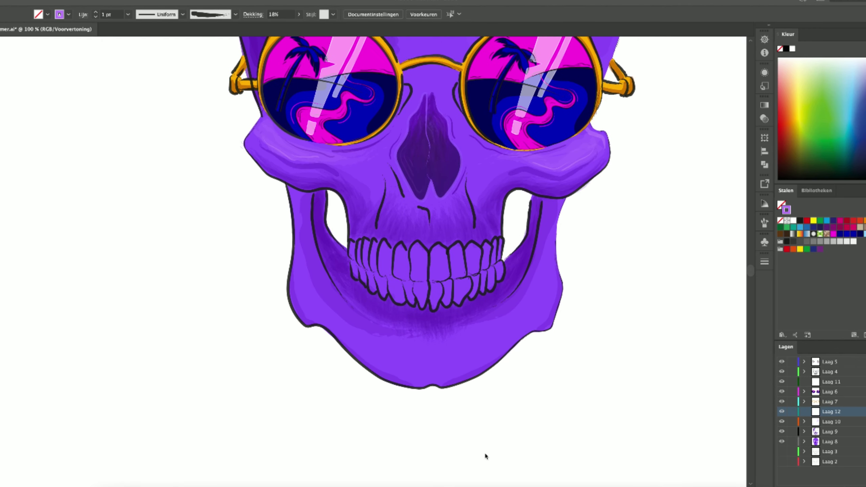
Zoom in and paint light highlights down the left and right upper teeth
{"action": "key", "text": "ctrl+plus"}
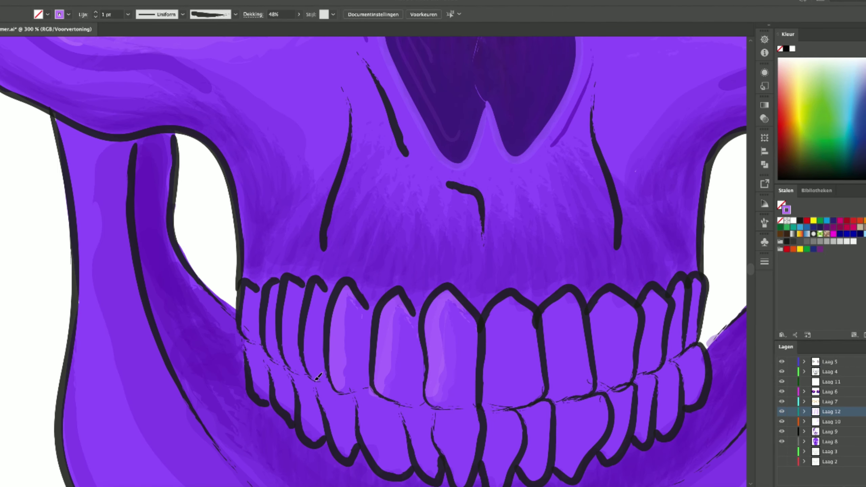
{"action": "left_click_drag", "start_coordinate": [293, 288], "coordinate": [284, 365]}
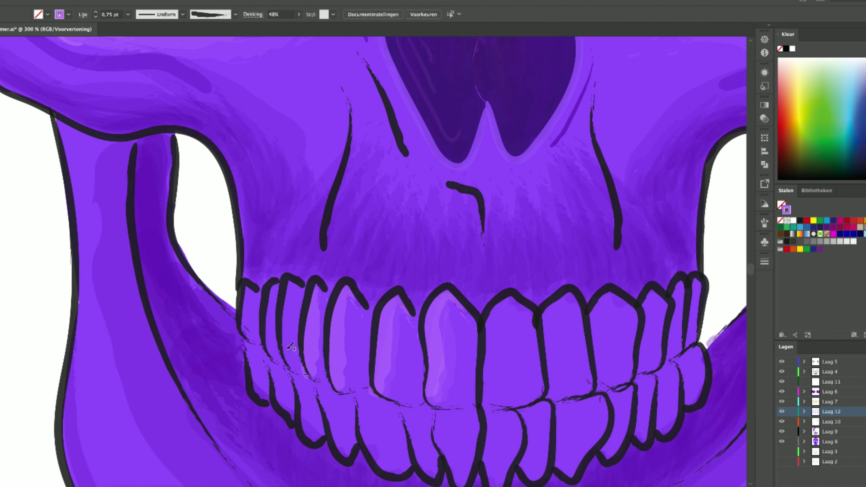
{"action": "left_click_drag", "start_coordinate": [278, 288], "coordinate": [268, 361]}
{"action": "left_click_drag", "start_coordinate": [248, 290], "coordinate": [256, 338]}
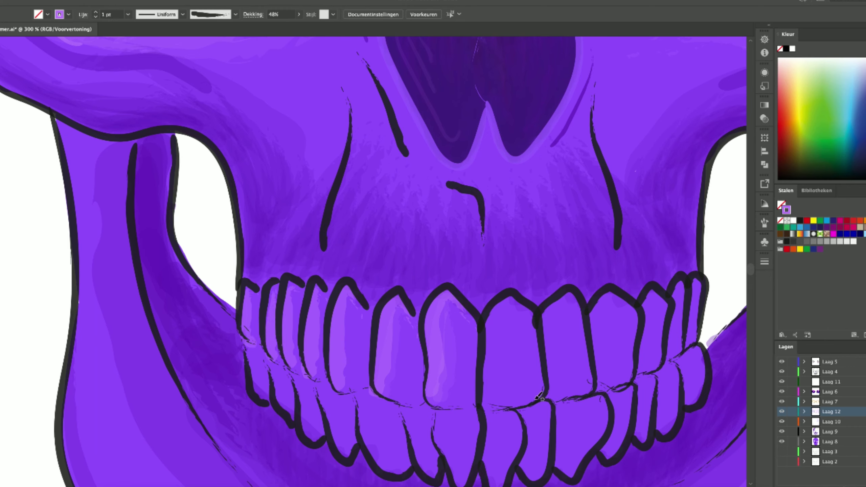
{"action": "left_click_drag", "start_coordinate": [509, 300], "coordinate": [537, 397]}
{"action": "left_click_drag", "start_coordinate": [576, 298], "coordinate": [567, 387]}
{"action": "left_click_drag", "start_coordinate": [620, 298], "coordinate": [624, 384]}
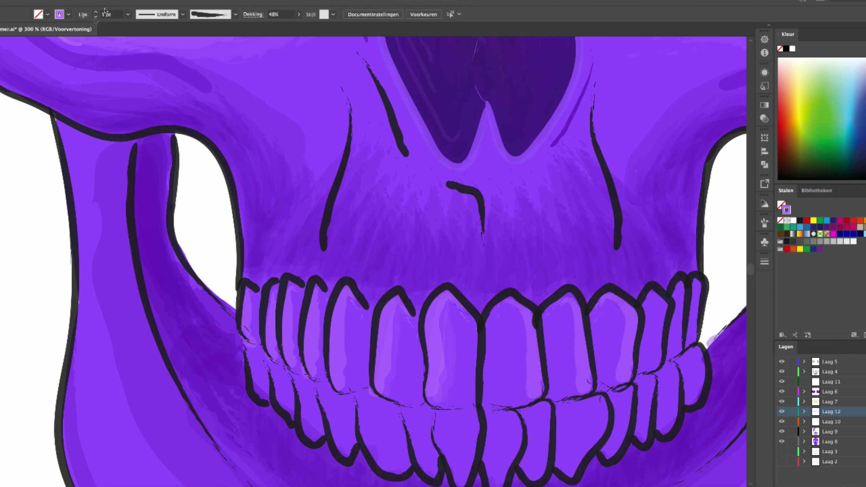
{"action": "left_click_drag", "start_coordinate": [678, 286], "coordinate": [682, 344]}
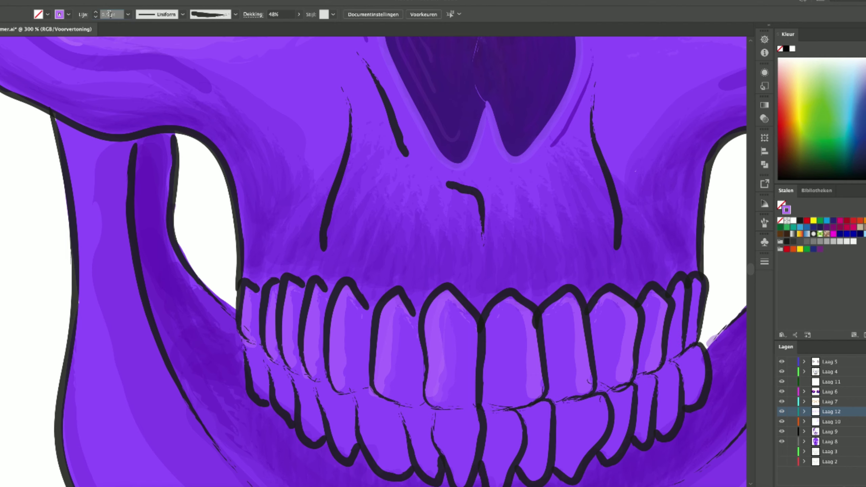
{"action": "type", "text": "0,75"}
Paint light highlight strokes down five lower teeth, working leftward
{"action": "scroll", "coordinate": [396, 429], "scroll_direction": "down", "scroll_amount": 5}
{"action": "scroll", "coordinate": [396, 429], "scroll_direction": "right", "scroll_amount": 2}
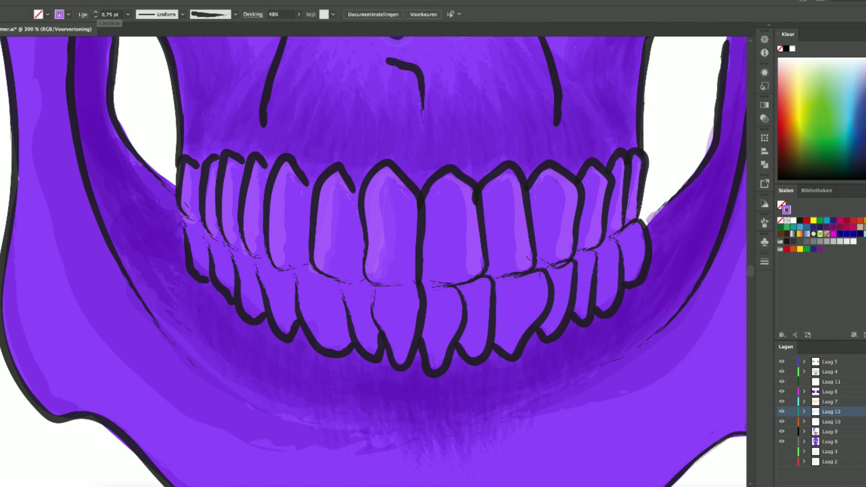
{"action": "left_click_drag", "start_coordinate": [404, 353], "coordinate": [386, 305]}
{"action": "left_click_drag", "start_coordinate": [363, 349], "coordinate": [350, 283]}
{"action": "left_click_drag", "start_coordinate": [306, 266], "coordinate": [319, 344]}
{"action": "left_click_drag", "start_coordinate": [267, 257], "coordinate": [276, 329]}
{"action": "left_click_drag", "start_coordinate": [240, 247], "coordinate": [247, 310]}
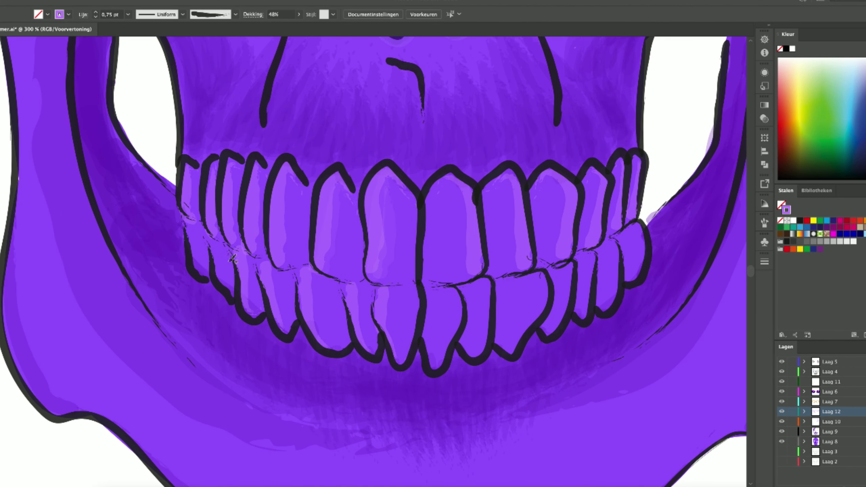
Highlight the far-left upper teeth and the central and lower-right teeth
{"action": "left_click_drag", "start_coordinate": [225, 272], "coordinate": [228, 291]}
{"action": "left_click_drag", "start_coordinate": [194, 219], "coordinate": [200, 274]}
{"action": "left_click_drag", "start_coordinate": [455, 290], "coordinate": [443, 366]}
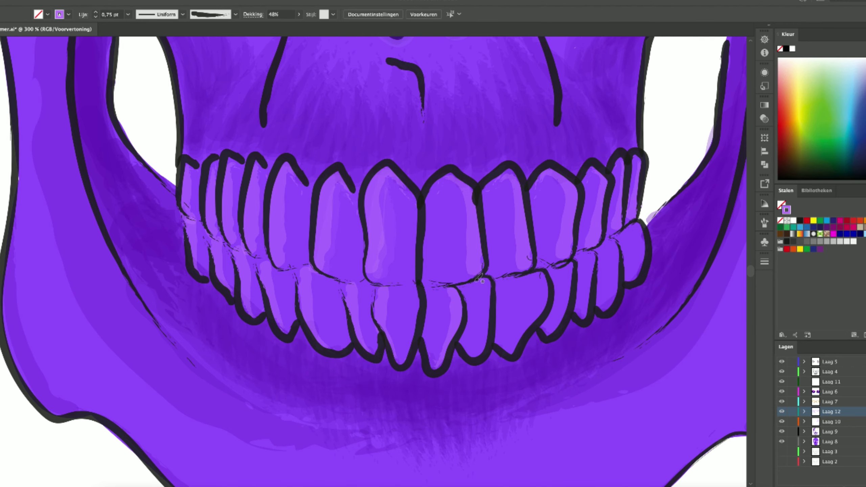
{"action": "left_click_drag", "start_coordinate": [480, 277], "coordinate": [472, 352]}
{"action": "mouse_move", "coordinate": [544, 276]}
{"action": "left_mouse_down"}
{"action": "mouse_move", "coordinate": [522, 344]}
{"action": "mouse_move", "coordinate": [548, 332]}
{"action": "left_mouse_up"}
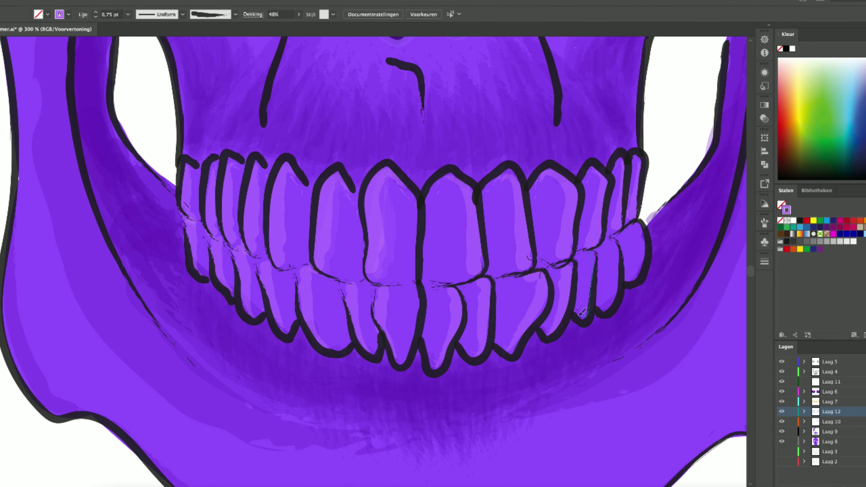
{"action": "left_click_drag", "start_coordinate": [591, 253], "coordinate": [583, 314]}
{"action": "left_click_drag", "start_coordinate": [612, 243], "coordinate": [608, 311]}
{"action": "left_click_drag", "start_coordinate": [640, 227], "coordinate": [637, 279]}
Paint a subtler highlight along the central front teeth, settling brush opacity at 34%
{"action": "key", "text": "ctrl+minus"}
{"action": "key", "text": "ctrl+minus"}
{"action": "key", "text": "ctrl+minus"}
{"action": "key", "text": "ctrl+plus"}
{"action": "key", "text": "ctrl+plus"}
{"action": "key", "text": "ctrl+plus"}
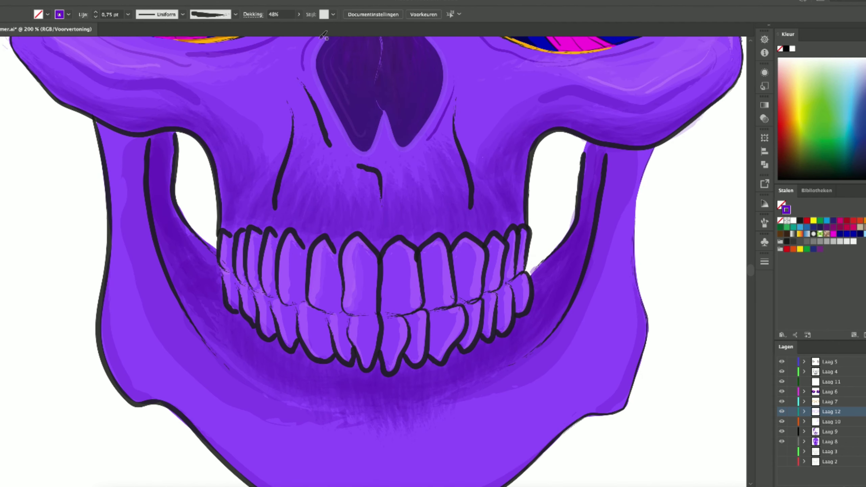
{"action": "key", "text": "2"}
{"action": "key", "text": "4"}
{"action": "left_click_drag", "start_coordinate": [367, 242], "coordinate": [398, 314]}
{"action": "key", "text": "3"}
{"action": "key", "text": "4"}
{"action": "key", "text": "ctrl+minus"}
{"action": "key", "text": "ctrl+minus"}
{"action": "key", "text": "ctrl+minus"}
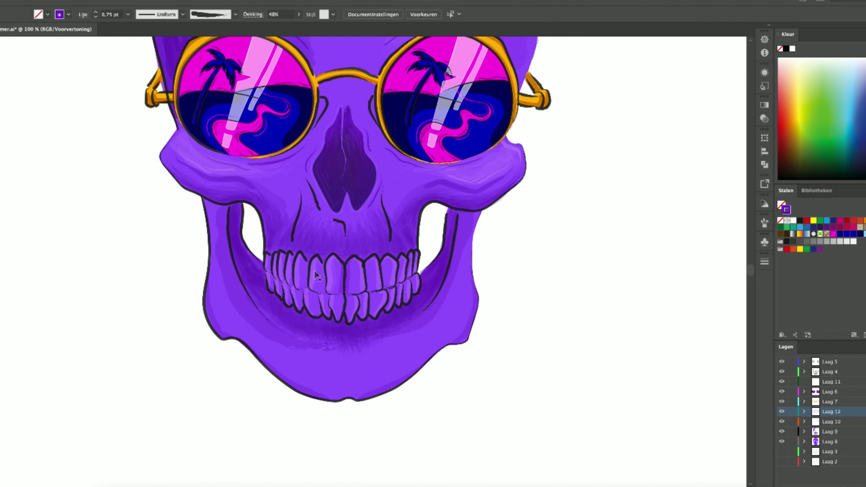
{"action": "key", "text": "ctrl+plus"}
{"action": "key", "text": "ctrl+plus"}
{"action": "key", "text": "ctrl+plus"}
{"action": "key", "text": "ctrl+shift+a"}
{"action": "key", "text": "ctrl+plus"}
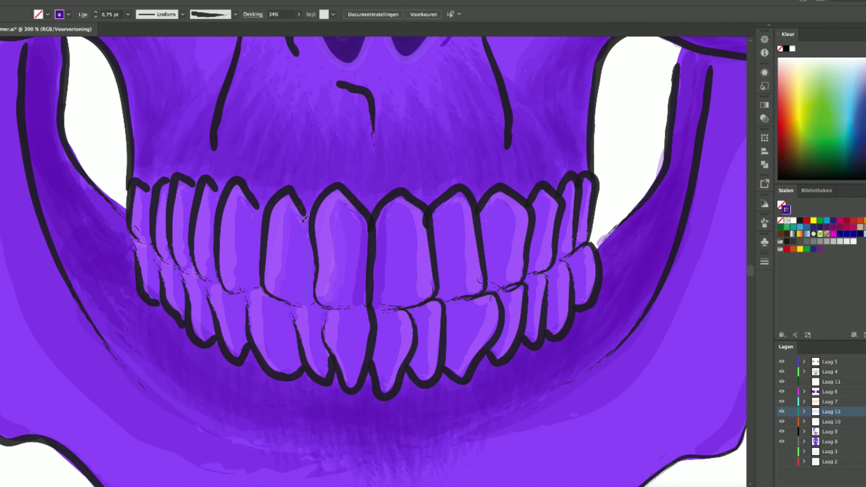
Highlight the upper-left teeth, thinning the brush for the smallest ones
{"action": "mouse_move", "coordinate": [262, 286]}
{"action": "left_mouse_down"}
{"action": "mouse_move", "coordinate": [247, 189]}
{"action": "mouse_move", "coordinate": [207, 275]}
{"action": "left_mouse_up"}
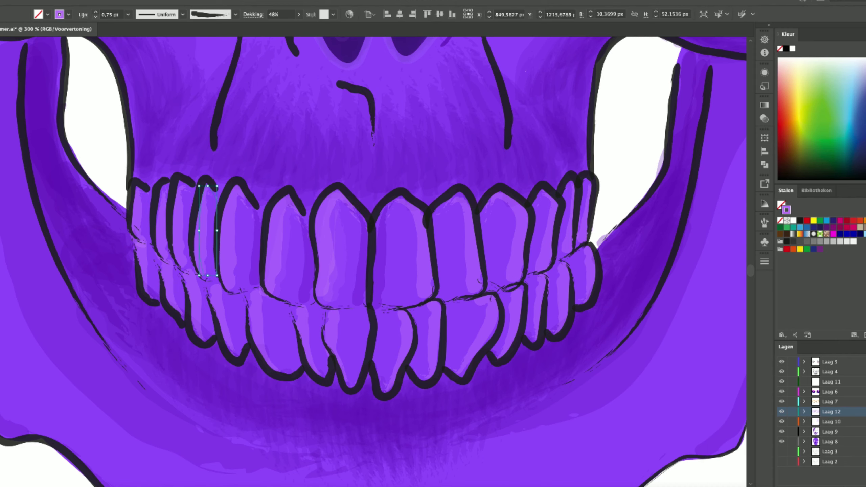
{"action": "left_click_drag", "start_coordinate": [182, 189], "coordinate": [182, 260]}
{"action": "key", "text": "ctrl+shift+a"}
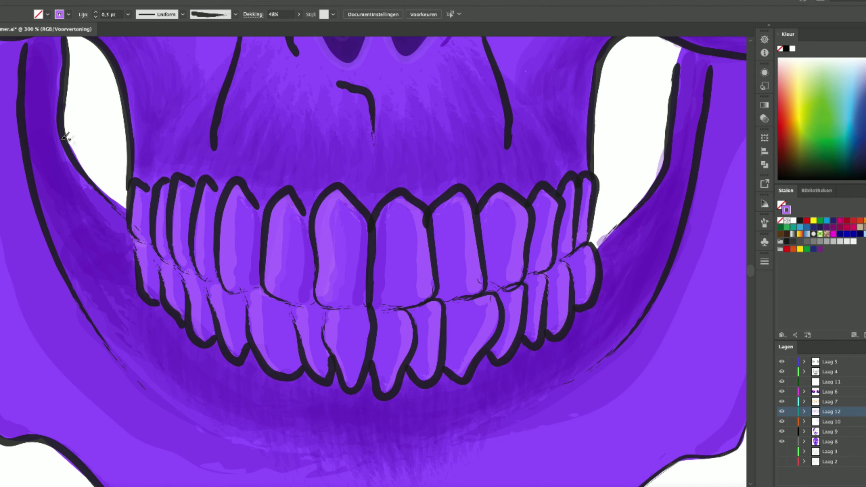
{"action": "key", "text": "bracketleft"}
{"action": "mouse_move", "coordinate": [191, 179]}
{"action": "left_mouse_down"}
{"action": "mouse_move", "coordinate": [198, 261]}
{"action": "mouse_move", "coordinate": [169, 252]}
{"action": "left_mouse_up"}
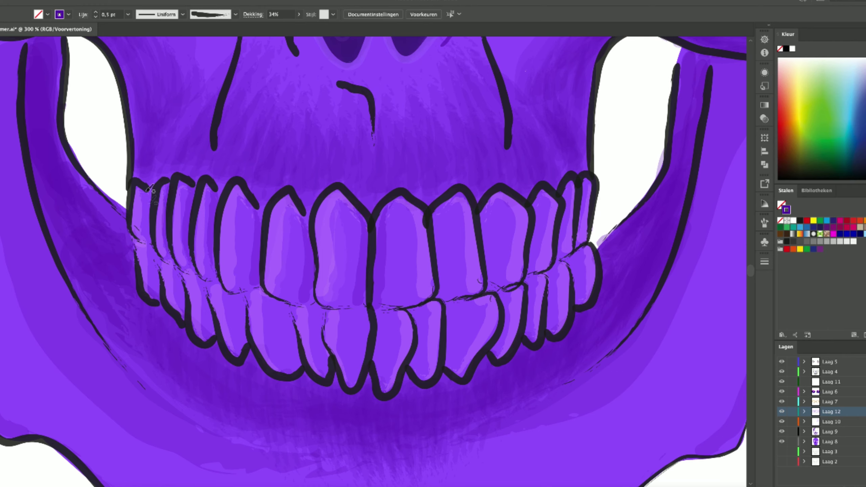
{"action": "mouse_move", "coordinate": [150, 186]}
{"action": "left_mouse_down"}
{"action": "mouse_move", "coordinate": [148, 240]}
{"action": "mouse_move", "coordinate": [164, 304]}
{"action": "left_mouse_up"}
Add faint shading on three lower-left teeth and thin highlights on the lower front tooth
{"action": "left_click_drag", "start_coordinate": [180, 275], "coordinate": [187, 322]}
{"action": "left_click_drag", "start_coordinate": [205, 289], "coordinate": [215, 337]}
{"action": "left_click_drag", "start_coordinate": [243, 295], "coordinate": [247, 346]}
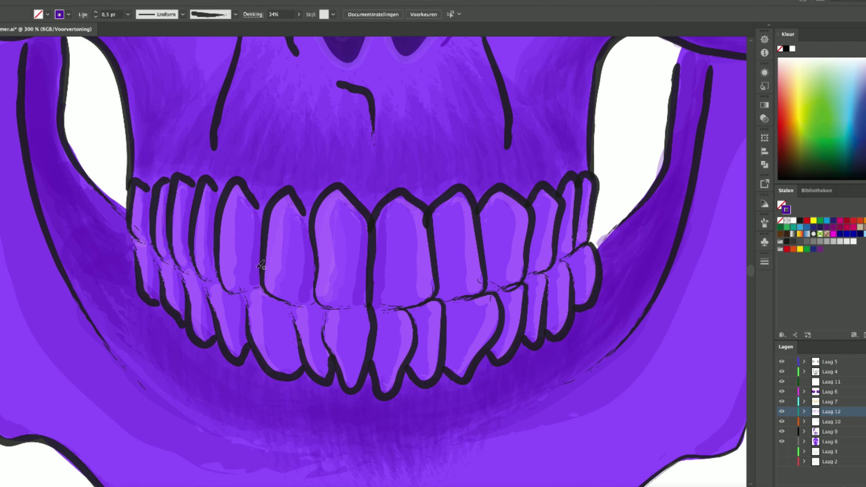
{"action": "left_click_drag", "start_coordinate": [324, 342], "coordinate": [331, 371]}
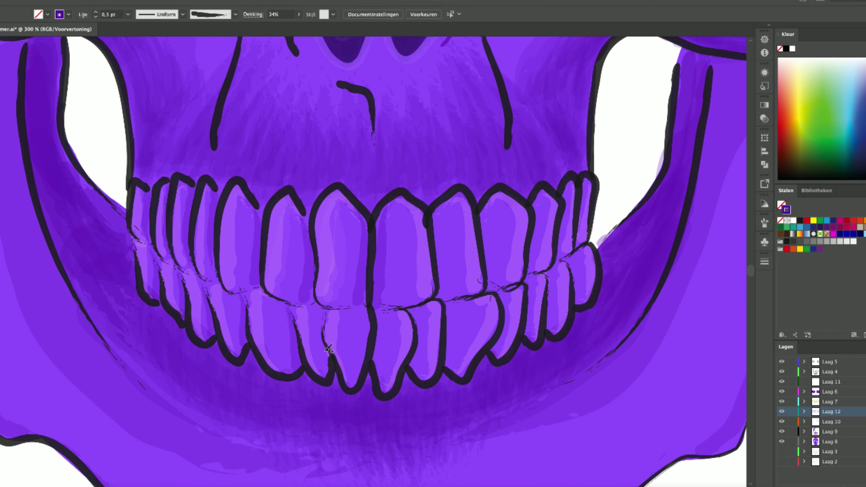
{"action": "left_click_drag", "start_coordinate": [324, 316], "coordinate": [331, 361]}
Highlight the lower front teeth and the lower teeth to the right
{"action": "key", "text": "bracketright"}
{"action": "mouse_move", "coordinate": [370, 304]}
{"action": "left_mouse_down"}
{"action": "mouse_move", "coordinate": [354, 385]}
{"action": "mouse_move", "coordinate": [382, 381]}
{"action": "left_mouse_up"}
{"action": "left_click_drag", "start_coordinate": [422, 351], "coordinate": [422, 373]}
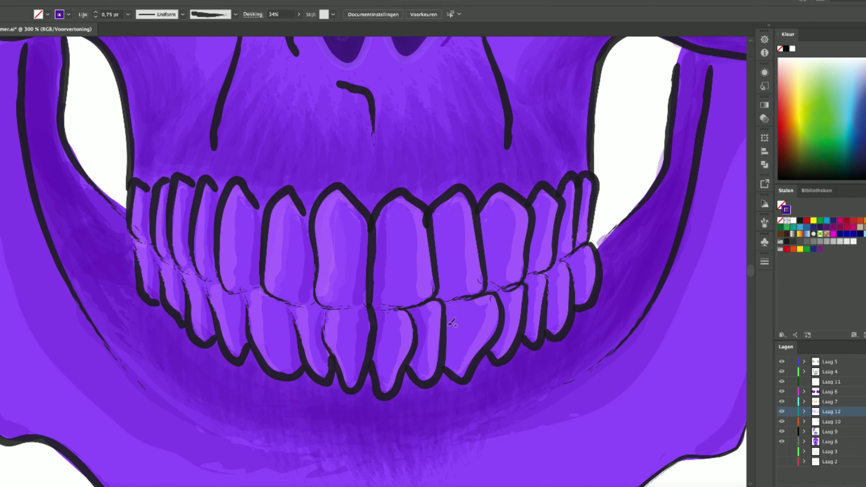
{"action": "left_click_drag", "start_coordinate": [448, 303], "coordinate": [455, 370]}
{"action": "key", "text": "bracketleft"}
{"action": "left_click_drag", "start_coordinate": [501, 285], "coordinate": [501, 351]}
{"action": "left_click_drag", "start_coordinate": [532, 276], "coordinate": [528, 334]}
{"action": "left_click_drag", "start_coordinate": [572, 255], "coordinate": [579, 303]}
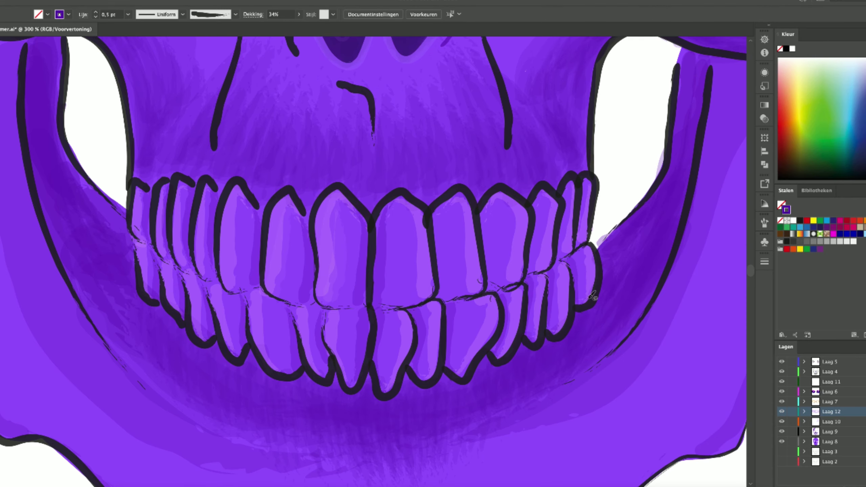
Highlight the upper teeth right of centre and the three right-side upper teeth
{"action": "mouse_move", "coordinate": [449, 299]}
{"action": "left_mouse_down"}
{"action": "mouse_move", "coordinate": [451, 211]}
{"action": "mouse_move", "coordinate": [485, 286]}
{"action": "left_mouse_up"}
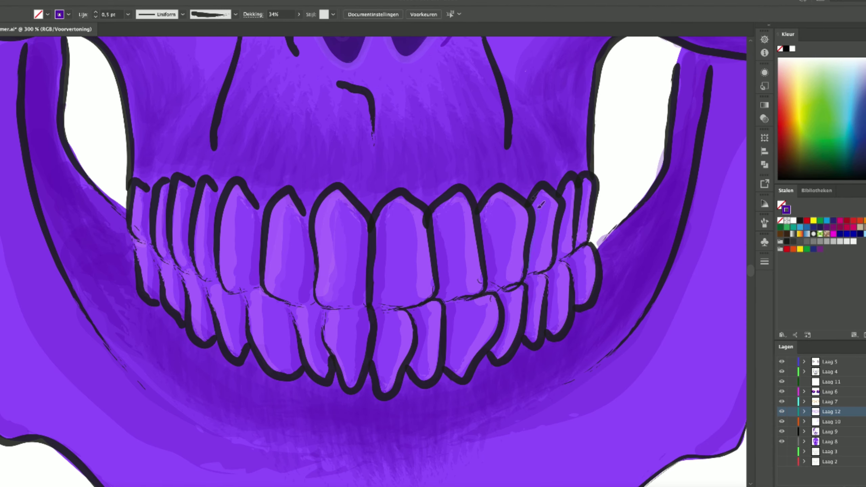
{"action": "left_click_drag", "start_coordinate": [533, 273], "coordinate": [533, 208]}
{"action": "left_click_drag", "start_coordinate": [562, 259], "coordinate": [560, 195]}
{"action": "left_click_drag", "start_coordinate": [582, 245], "coordinate": [579, 188]}
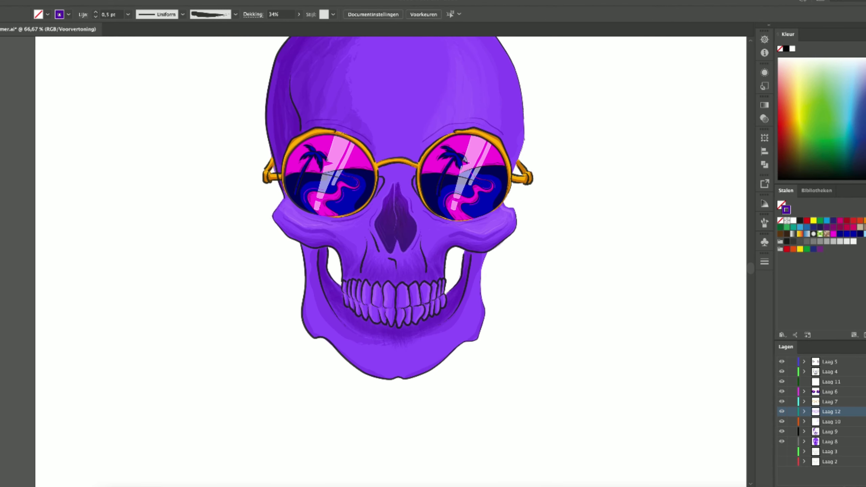
With lower opacity and a thicker brush, paint soft shading down the left jaw edge
{"action": "key", "text": "1"}
{"action": "key", "text": "7"}
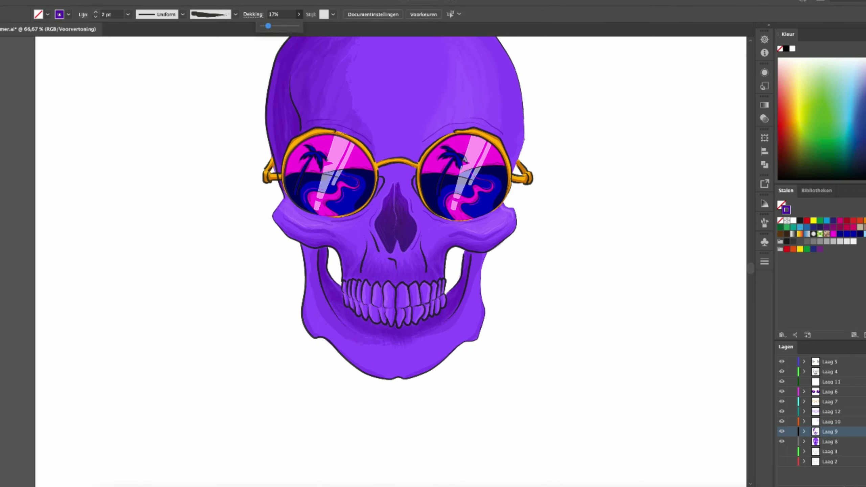
{"action": "left_click_drag", "start_coordinate": [311, 289], "coordinate": [355, 353]}
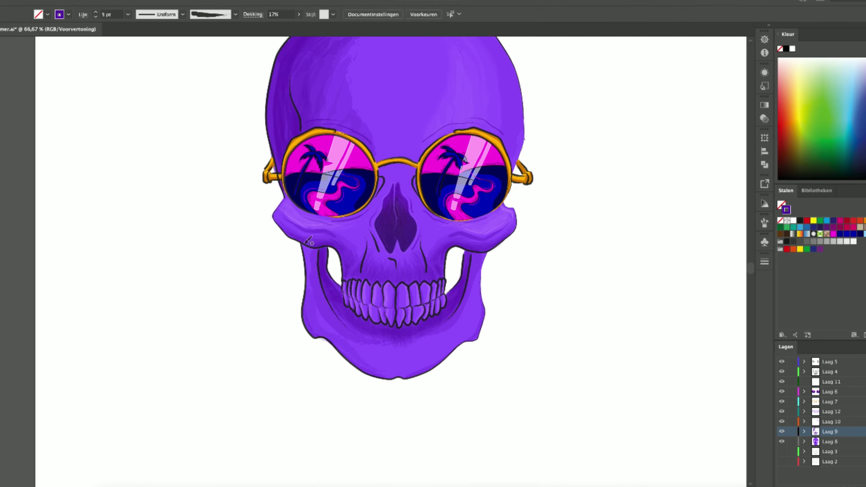
{"action": "left_click_drag", "start_coordinate": [309, 241], "coordinate": [310, 290]}
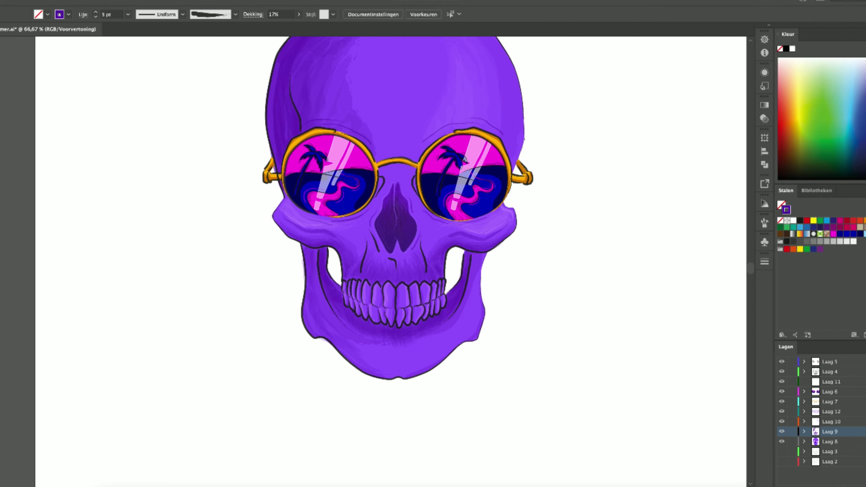
On layer Laag 10, paint soft, lower-opacity shading along the right jaw toward the chin
{"action": "left_click", "coordinate": [830, 421]}
{"action": "left_click_drag", "start_coordinate": [395, 358], "coordinate": [371, 349]}
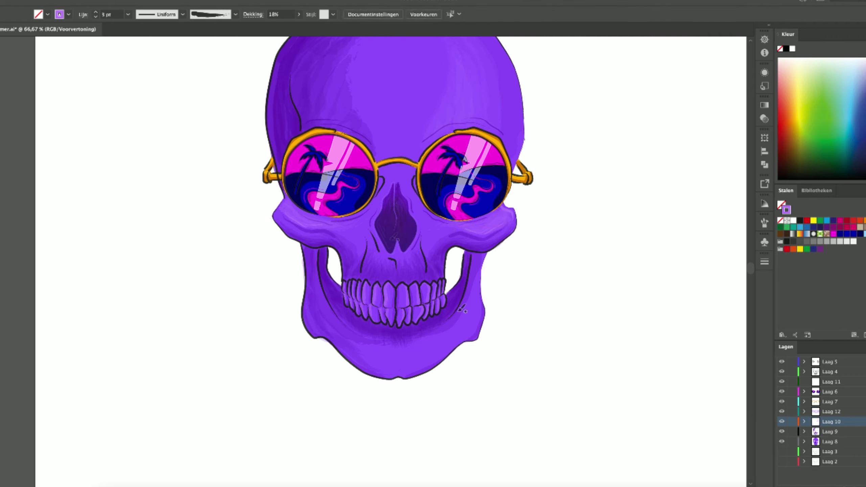
{"action": "key", "text": "1"}
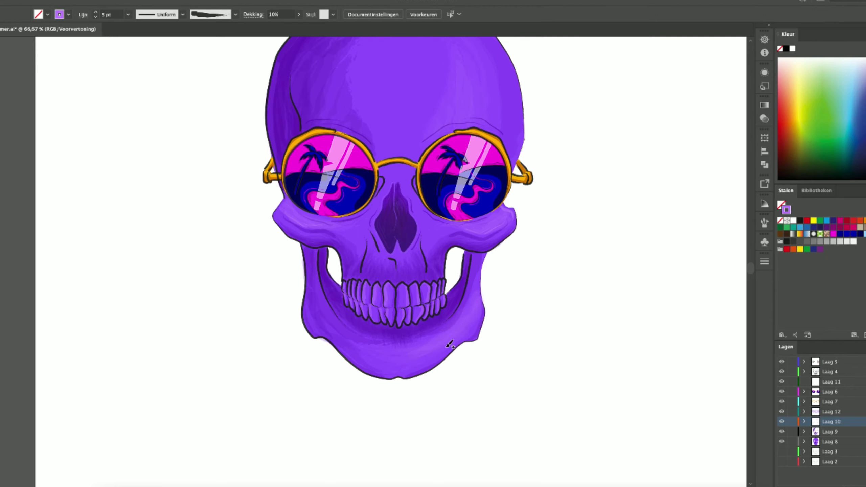
{"action": "scroll", "coordinate": [449, 344], "scroll_direction": "down", "scroll_amount": 2}
{"action": "scroll", "coordinate": [433, 311], "scroll_direction": "up", "scroll_amount": 1}
{"action": "scroll", "coordinate": [402, 369], "scroll_direction": "up", "scroll_amount": 2}
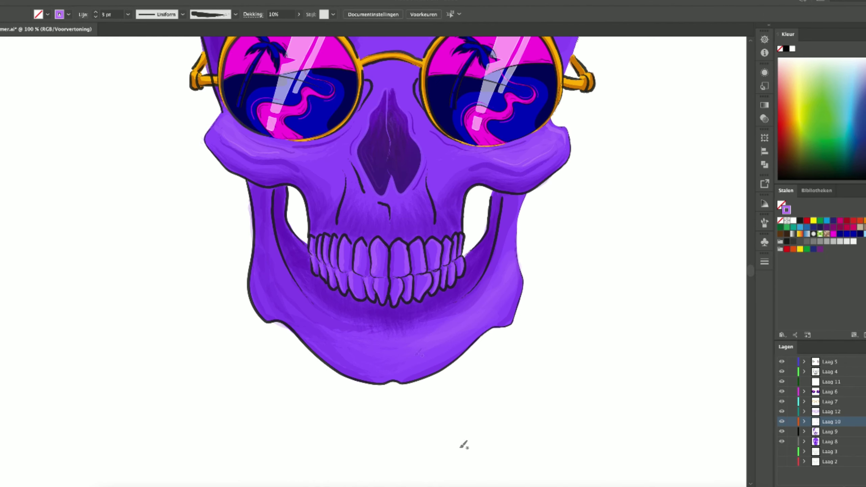
{"action": "scroll", "coordinate": [353, 346], "scroll_direction": "up", "scroll_amount": 1}
{"action": "left_click_drag", "start_coordinate": [490, 329], "coordinate": [339, 385]}
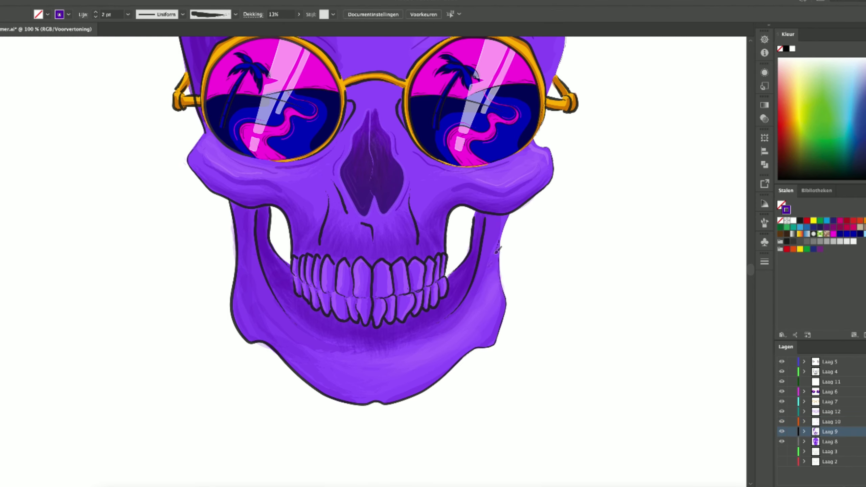
{"action": "left_click_drag", "start_coordinate": [504, 235], "coordinate": [385, 334]}
{"action": "scroll", "coordinate": [385, 334], "scroll_direction": "down", "scroll_amount": 2}
{"action": "scroll", "coordinate": [353, 303], "scroll_direction": "up", "scroll_amount": 2}
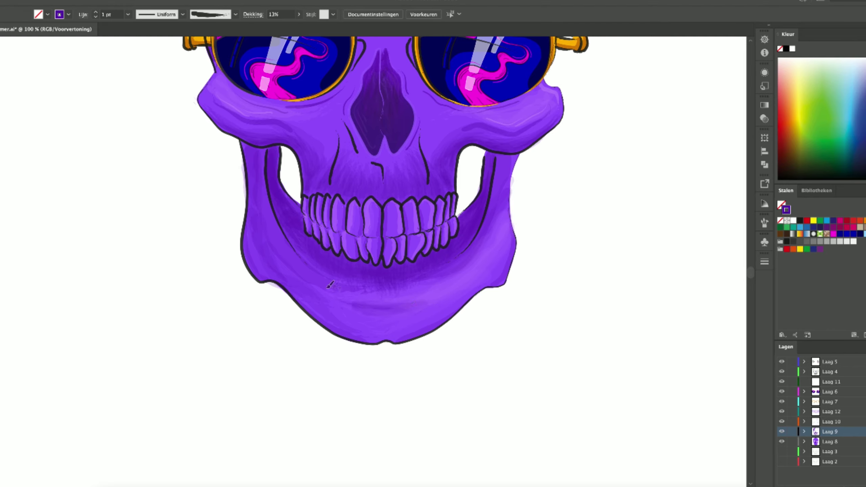
Select the existing eyebrow strokes above the glasses, then deselect them
{"action": "scroll", "coordinate": [368, 319], "scroll_direction": "down", "scroll_amount": 3}
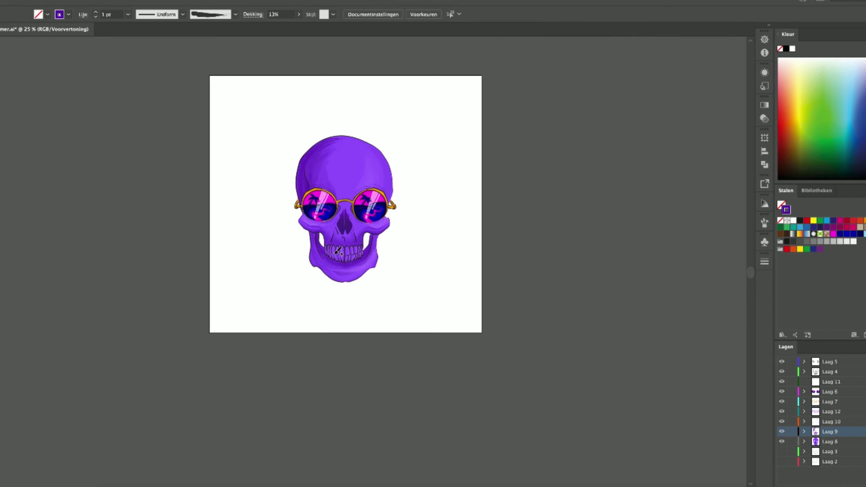
{"action": "scroll", "coordinate": [375, 273], "scroll_direction": "up", "scroll_amount": 3}
{"action": "left_click", "coordinate": [399, 243], "text": "ctrl"}
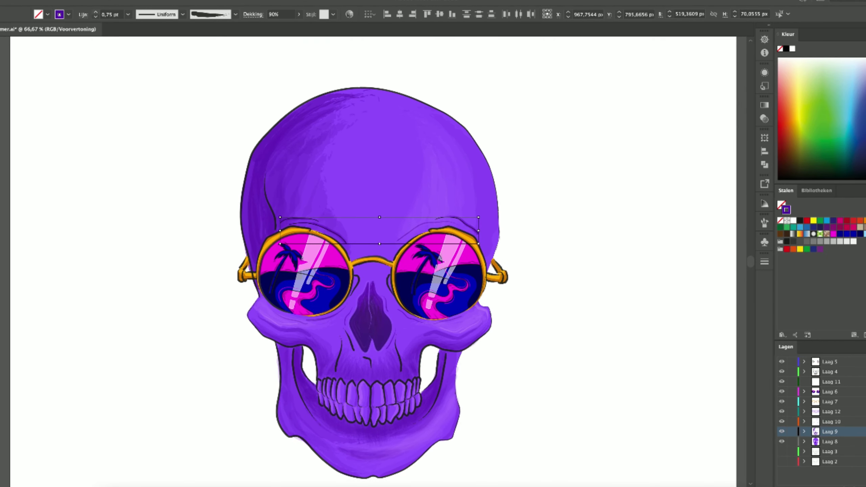
{"action": "scroll", "coordinate": [372, 232], "scroll_direction": "up", "scroll_amount": 3}
{"action": "left_click", "coordinate": [586, 221]}
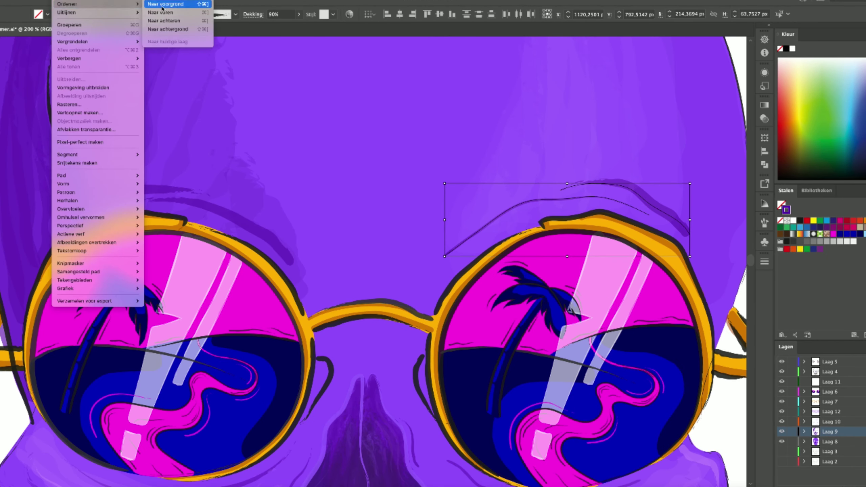
{"action": "scroll", "coordinate": [446, 250], "scroll_direction": "down", "scroll_amount": 1}
{"action": "key", "text": "ctrl+shift+a"}
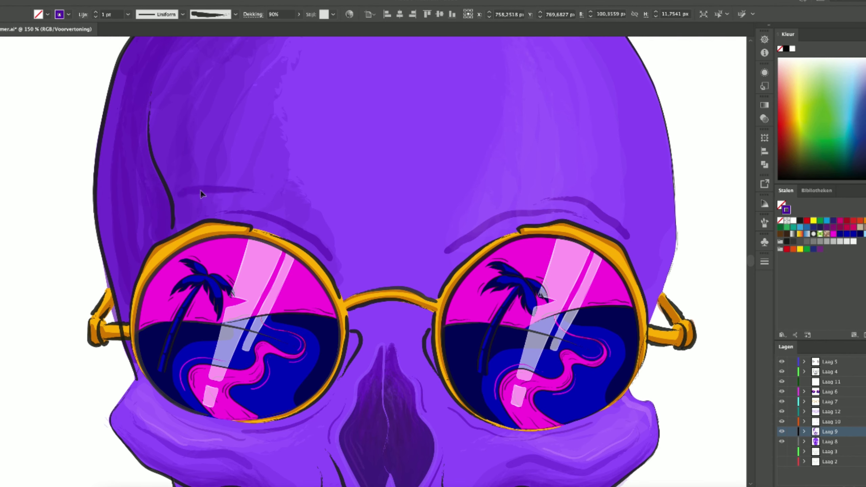
{"action": "scroll", "coordinate": [599, 211], "scroll_direction": "down", "scroll_amount": 2}
{"action": "scroll", "coordinate": [583, 218], "scroll_direction": "up", "scroll_amount": 1}
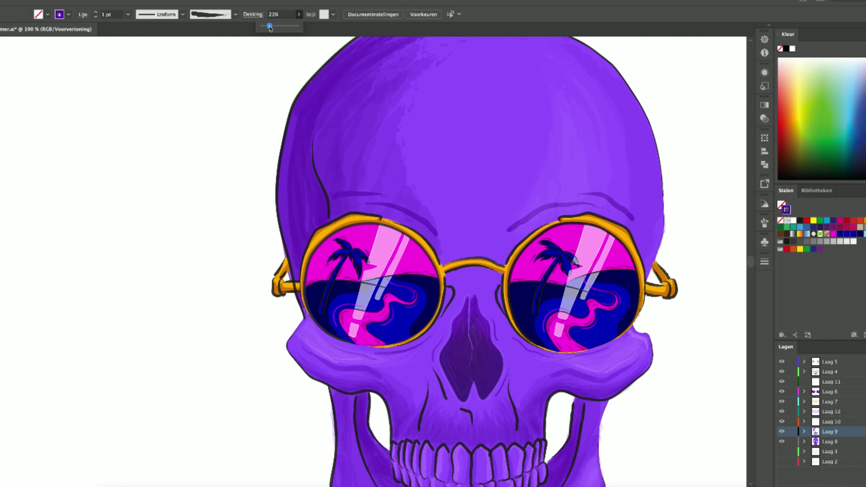
{"action": "scroll", "coordinate": [582, 218], "scroll_direction": "up", "scroll_amount": 1}
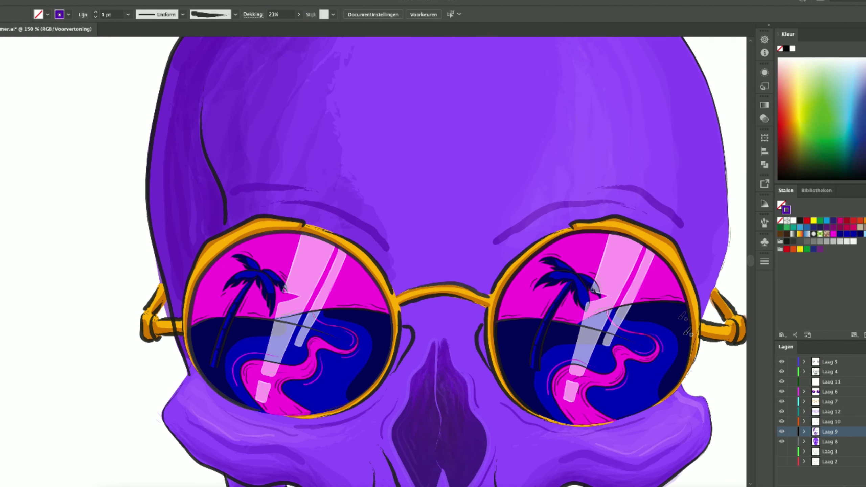
On Laag 10, paint translucent dark shading along the right eyebrow, then raise brush weight to 2 pt
{"action": "left_click", "coordinate": [831, 421]}
{"action": "mouse_move", "coordinate": [562, 202]}
{"action": "left_mouse_down"}
{"action": "mouse_move", "coordinate": [496, 243]}
{"action": "mouse_move", "coordinate": [612, 198]}
{"action": "mouse_move", "coordinate": [656, 203]}
{"action": "left_mouse_up"}
{"action": "left_click_drag", "start_coordinate": [601, 201], "coordinate": [644, 207]}
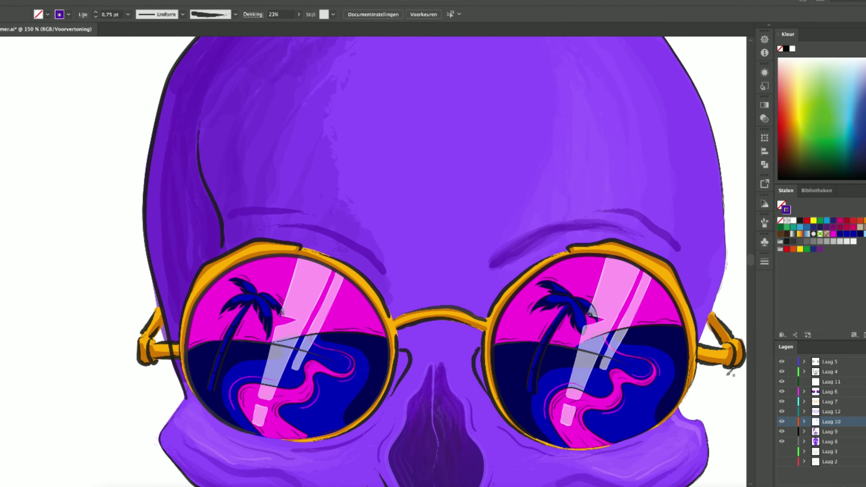
{"action": "left_click_drag", "start_coordinate": [492, 260], "coordinate": [637, 219]}
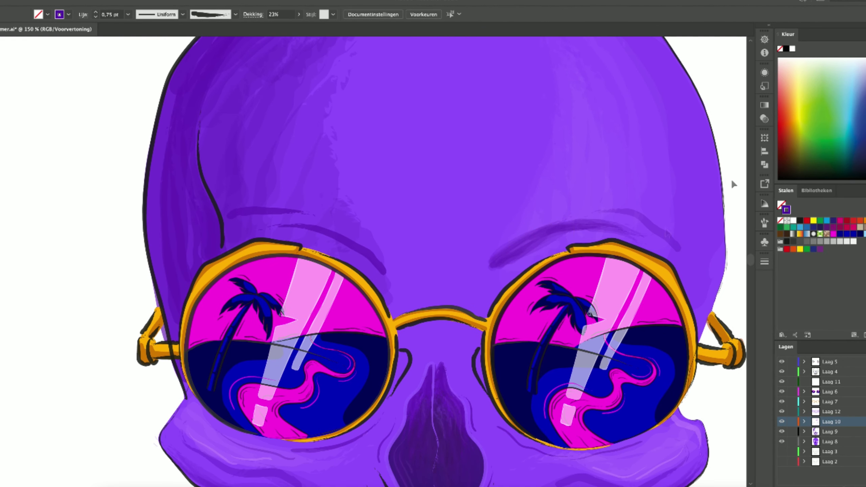
{"action": "left_click_drag", "start_coordinate": [676, 239], "coordinate": [566, 213]}
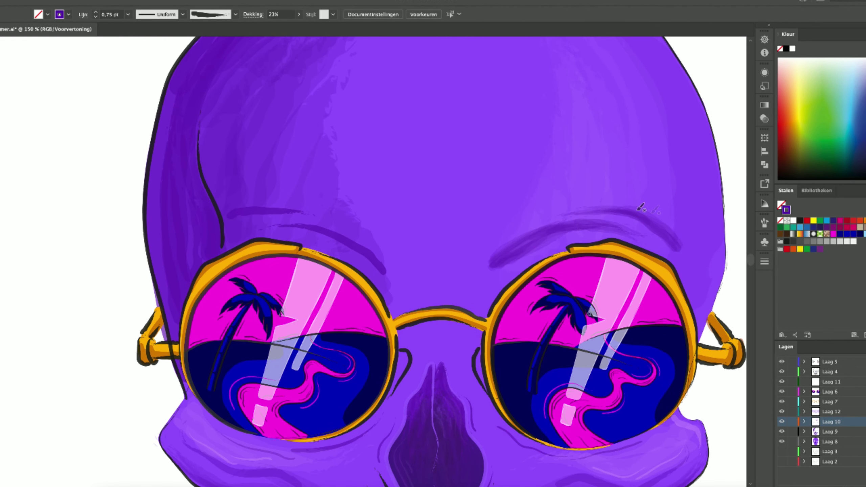
{"action": "left_click_drag", "start_coordinate": [672, 229], "coordinate": [576, 204]}
{"action": "key", "text": "bracketright"}
{"action": "scroll", "coordinate": [600, 258], "scroll_direction": "down", "scroll_amount": 1}
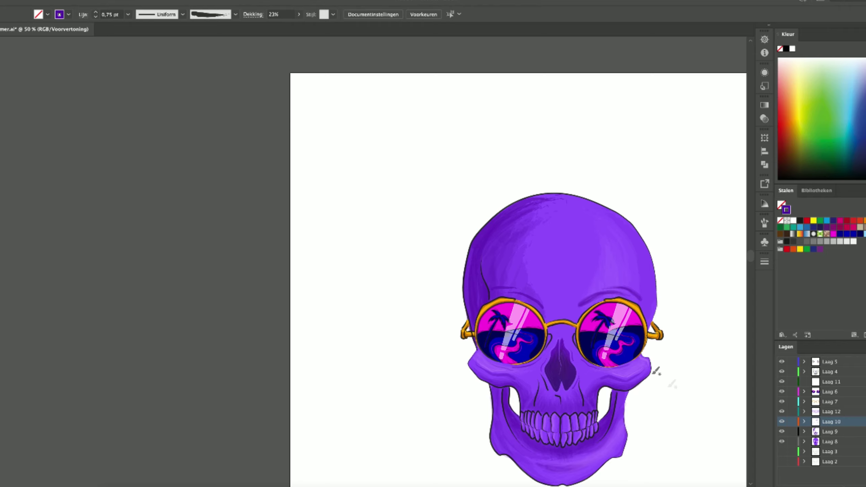
On the crack layer, paint dark crack strokes across the skull top, undoing a stray one
{"action": "left_click", "coordinate": [629, 361]}
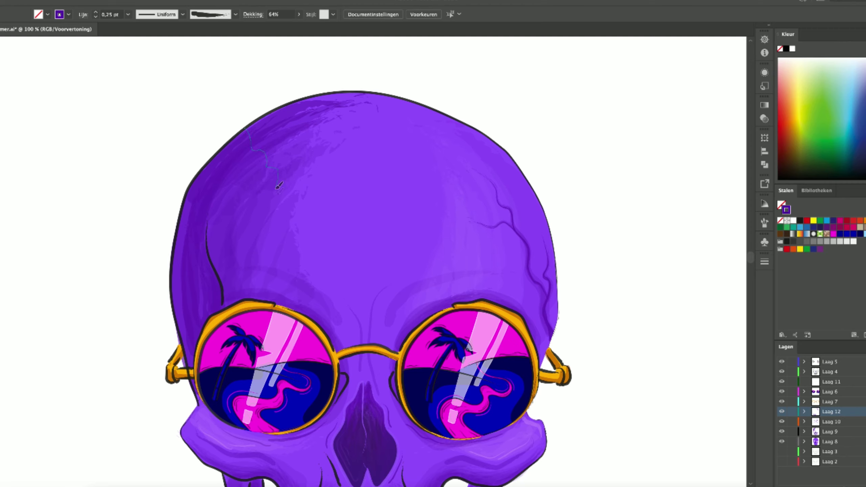
{"action": "left_click_drag", "start_coordinate": [278, 185], "coordinate": [293, 229]}
{"action": "left_click_drag", "start_coordinate": [315, 176], "coordinate": [343, 192]}
{"action": "key", "text": "ctrl+z"}
{"action": "key", "text": "ctrl+z"}
{"action": "left_click_drag", "start_coordinate": [278, 141], "coordinate": [320, 167]}
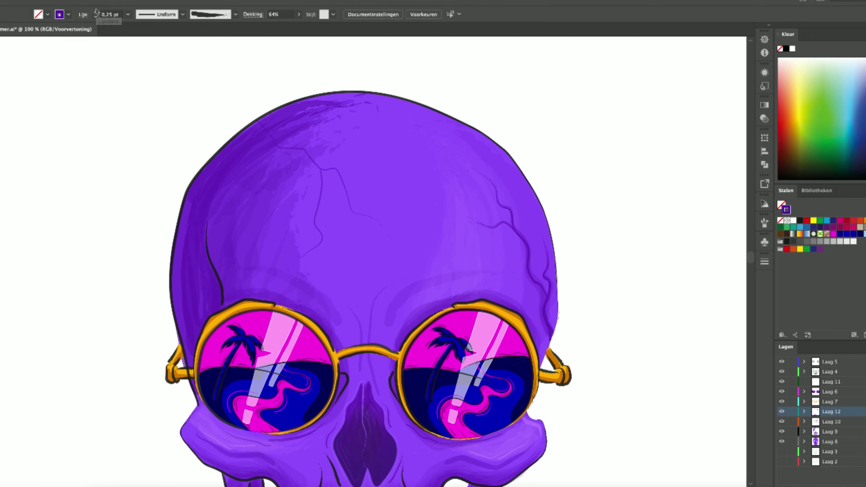
{"action": "left_click_drag", "start_coordinate": [257, 122], "coordinate": [316, 152]}
{"action": "left_click_drag", "start_coordinate": [259, 121], "coordinate": [278, 146]}
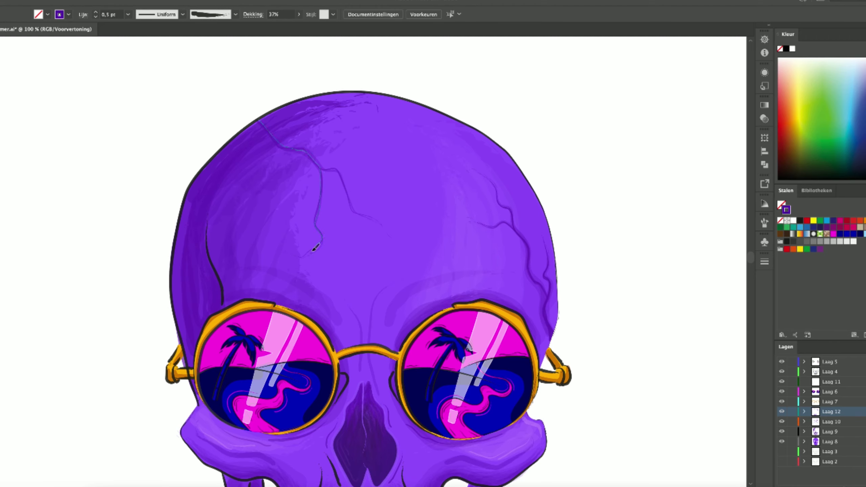
{"action": "left_click_drag", "start_coordinate": [315, 249], "coordinate": [315, 248]}
Zoom in, add a faint mark along the skull's top edge, and lower brush opacity
{"action": "key", "text": "ctrl+plus"}
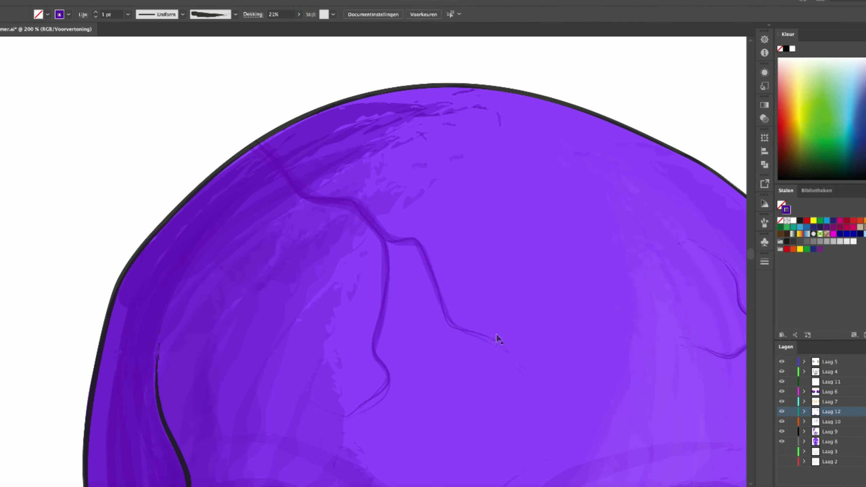
{"action": "scroll", "coordinate": [244, 141], "scroll_direction": "up", "scroll_amount": 1}
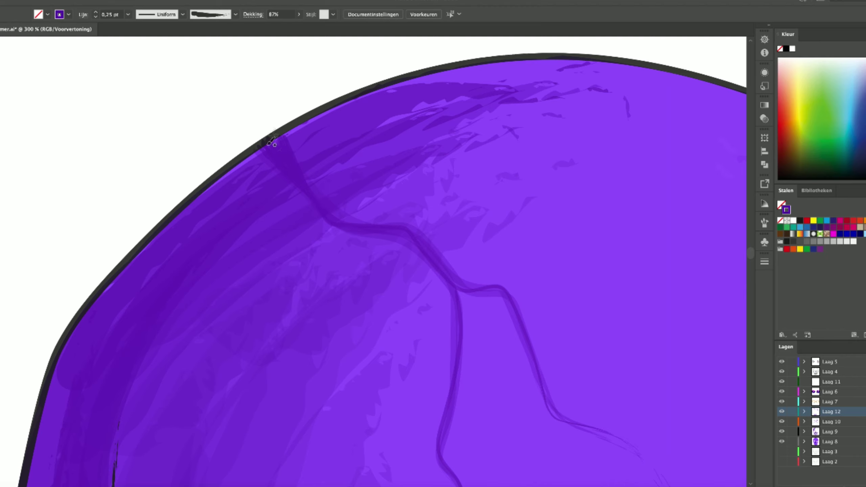
{"action": "left_click_drag", "start_coordinate": [271, 142], "coordinate": [319, 115]}
{"action": "key", "text": "4"}
{"action": "key", "text": "9"}
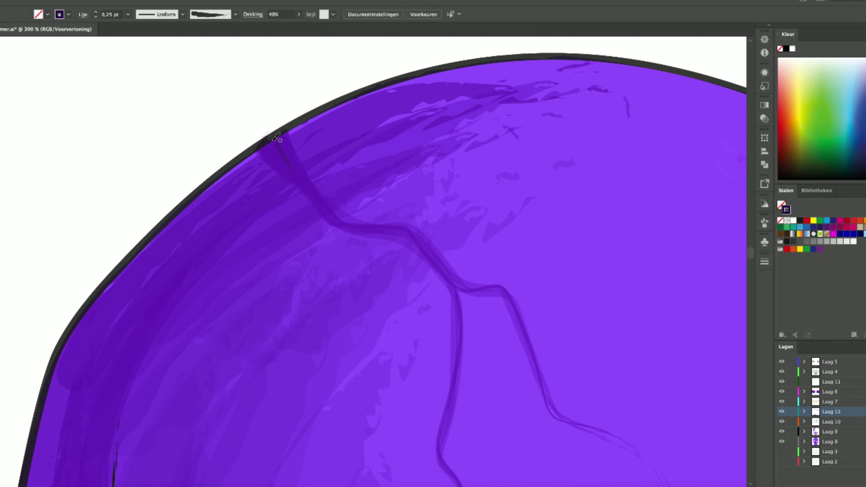
{"action": "key", "text": "1"}
{"action": "key", "text": "9"}
Set brush opacity to 22% and extend the crack down across the skull
{"action": "key", "text": "ctrl+1"}
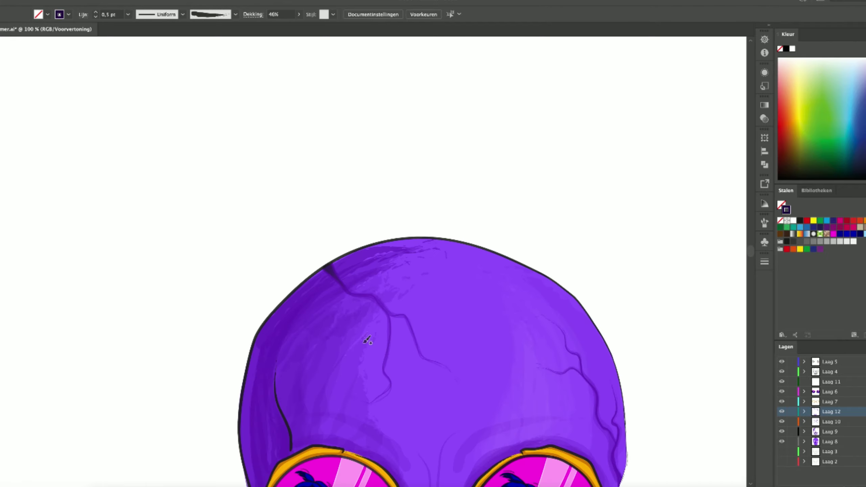
{"action": "key", "text": "ctrl+plus"}
{"action": "key", "text": "ctrl+plus"}
{"action": "key", "text": "3"}
{"action": "key", "text": "7"}
{"action": "key", "text": "2"}
{"action": "key", "text": "2"}
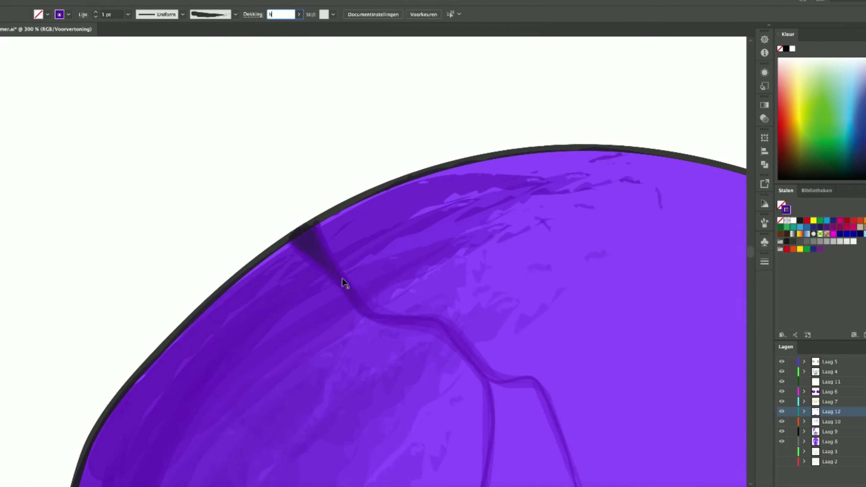
{"action": "key", "text": "ctrl+minus"}
{"action": "left_click_drag", "start_coordinate": [417, 267], "coordinate": [426, 313]}
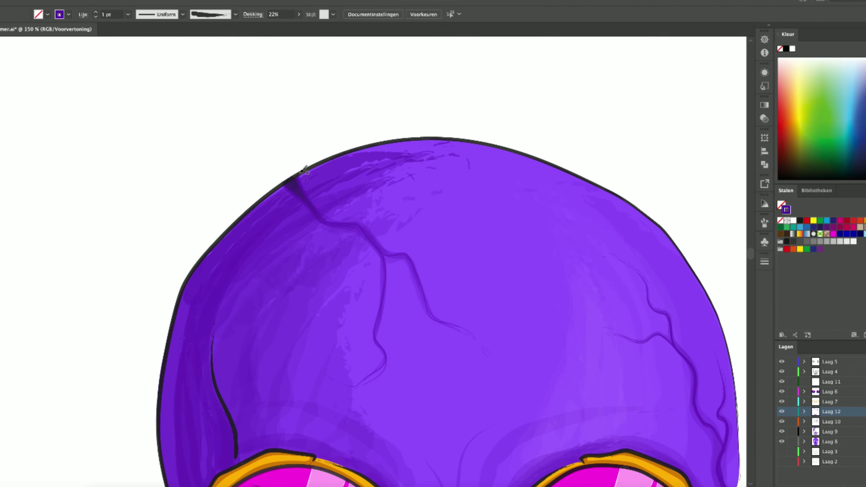
{"action": "key", "text": "ctrl+shift+a"}
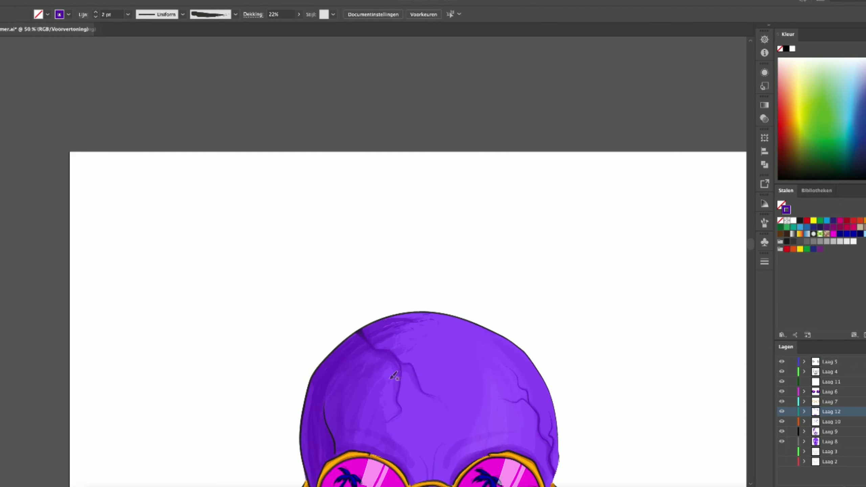
{"action": "left_click", "coordinate": [96, 16]}
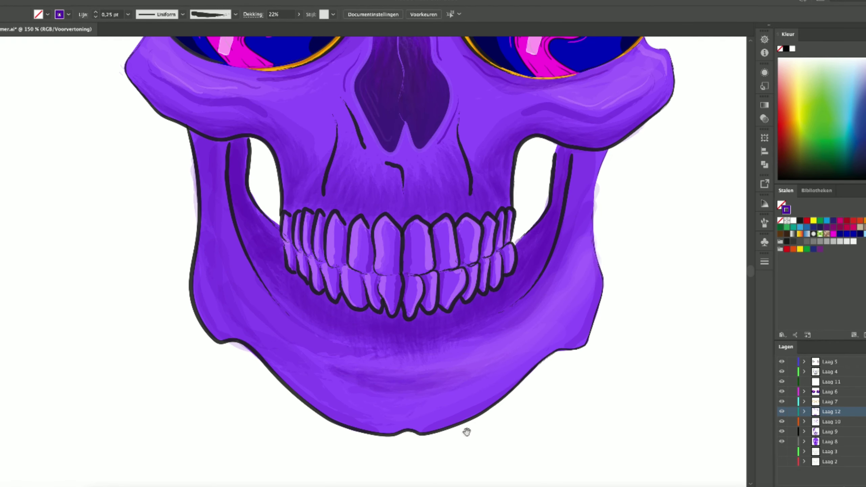
Raise brush opacity (Dekking) to 53% and thin the stroke to 0,15 pt
{"action": "left_click", "coordinate": [298, 14]}
{"action": "left_click_drag", "start_coordinate": [276, 26], "coordinate": [281, 27]}
{"action": "key", "text": "bracketleft"}
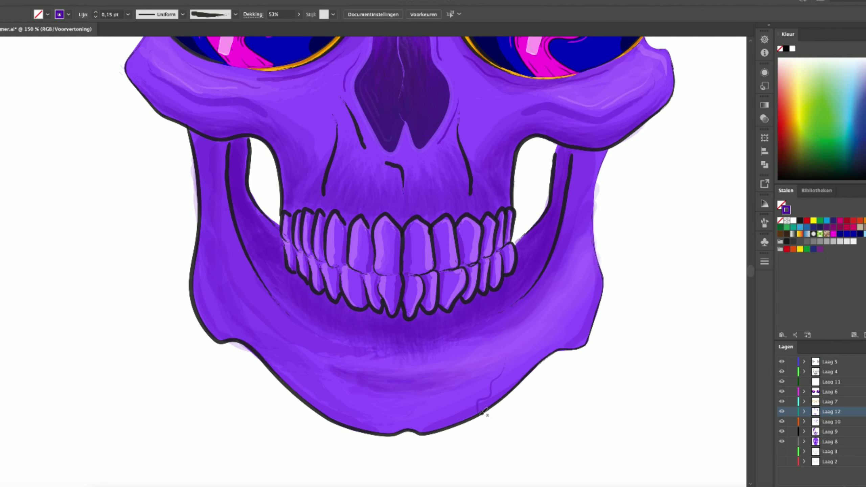